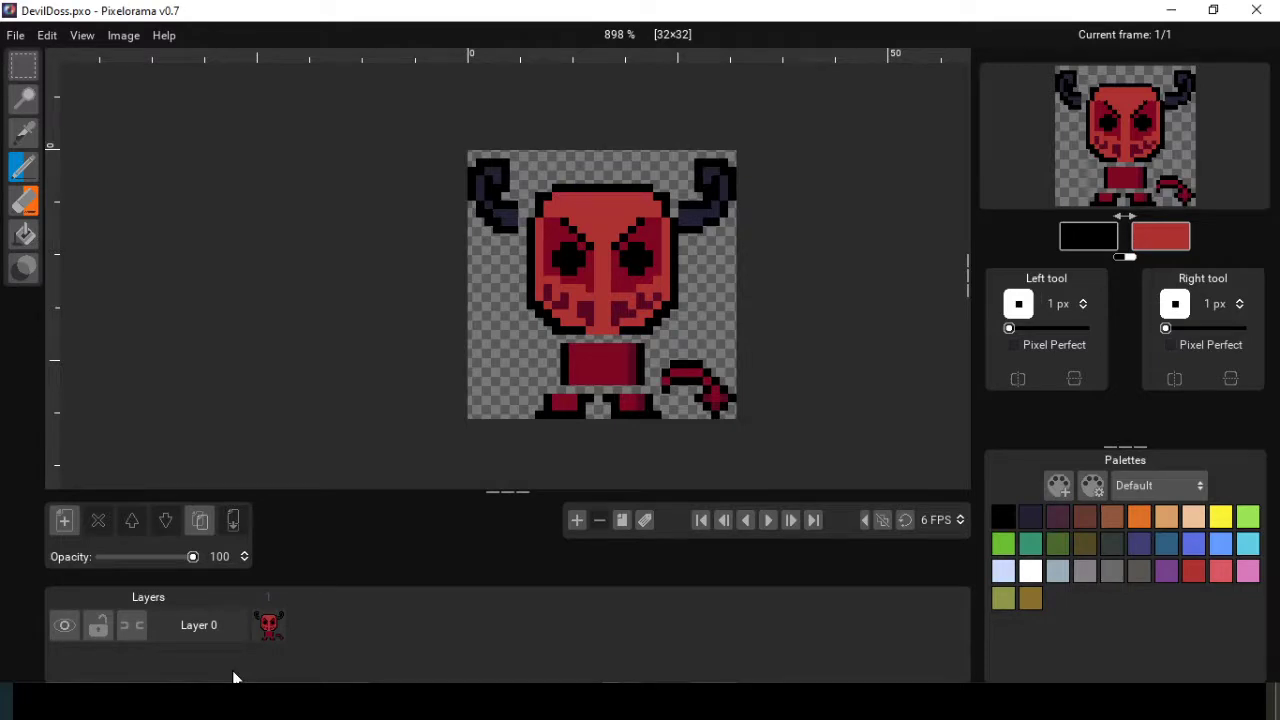
Step: Look over the devil sprite, and switch to the untitled 64×64 practice drawing to view its sample shapes
scroll(397, 414, "down", 3)
scroll(428, 400, "up", 4)
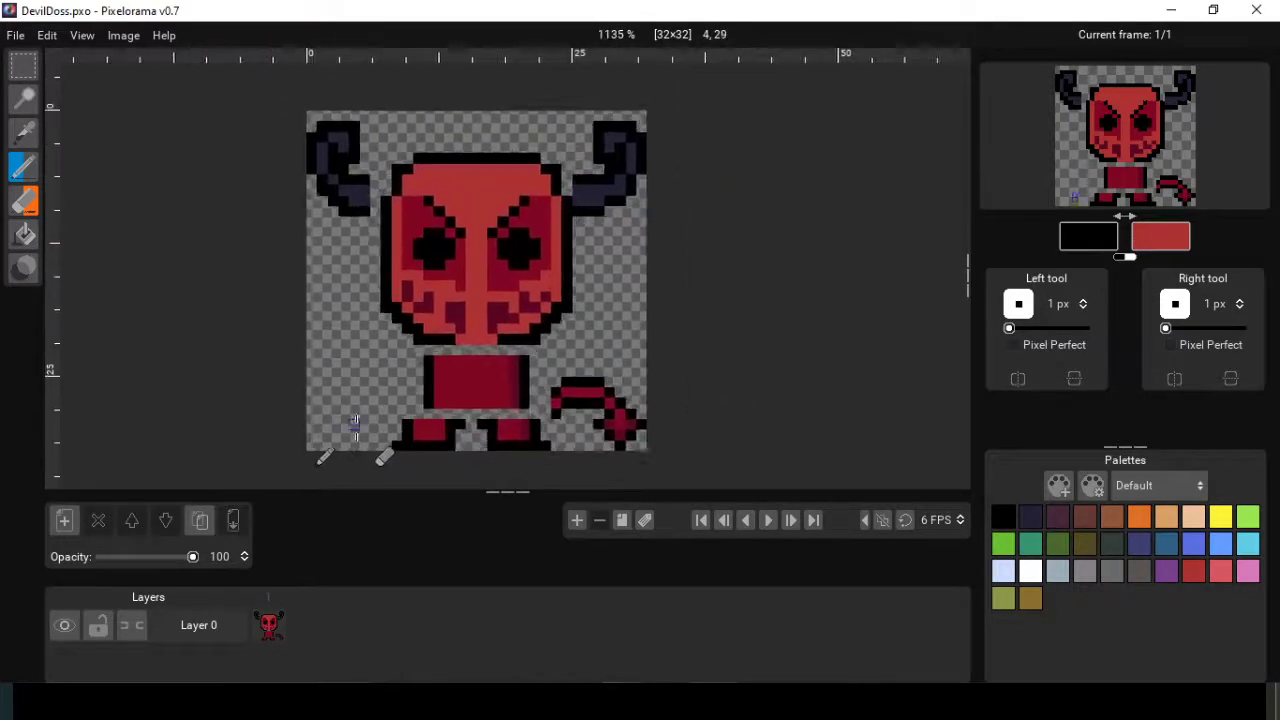
scroll(375, 403, "down", 2)
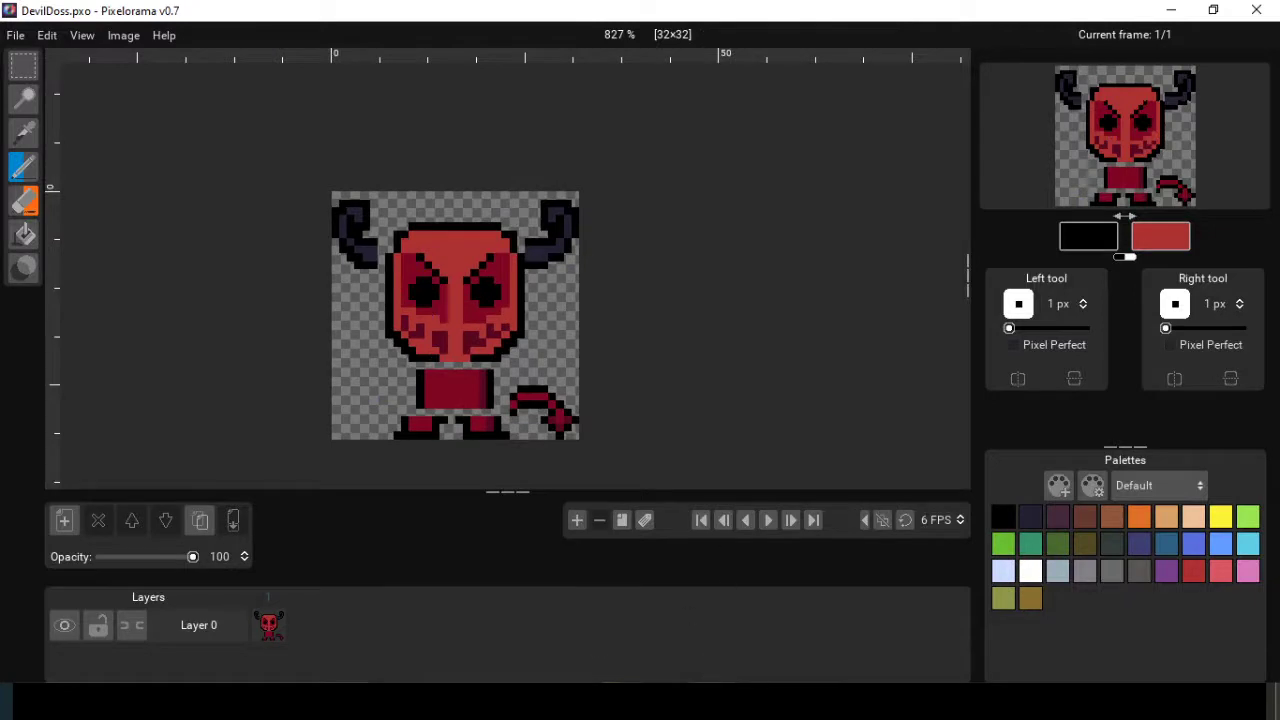
mouse_move(714, 702)
left_click(636, 603)
scroll(583, 321, "down", 1)
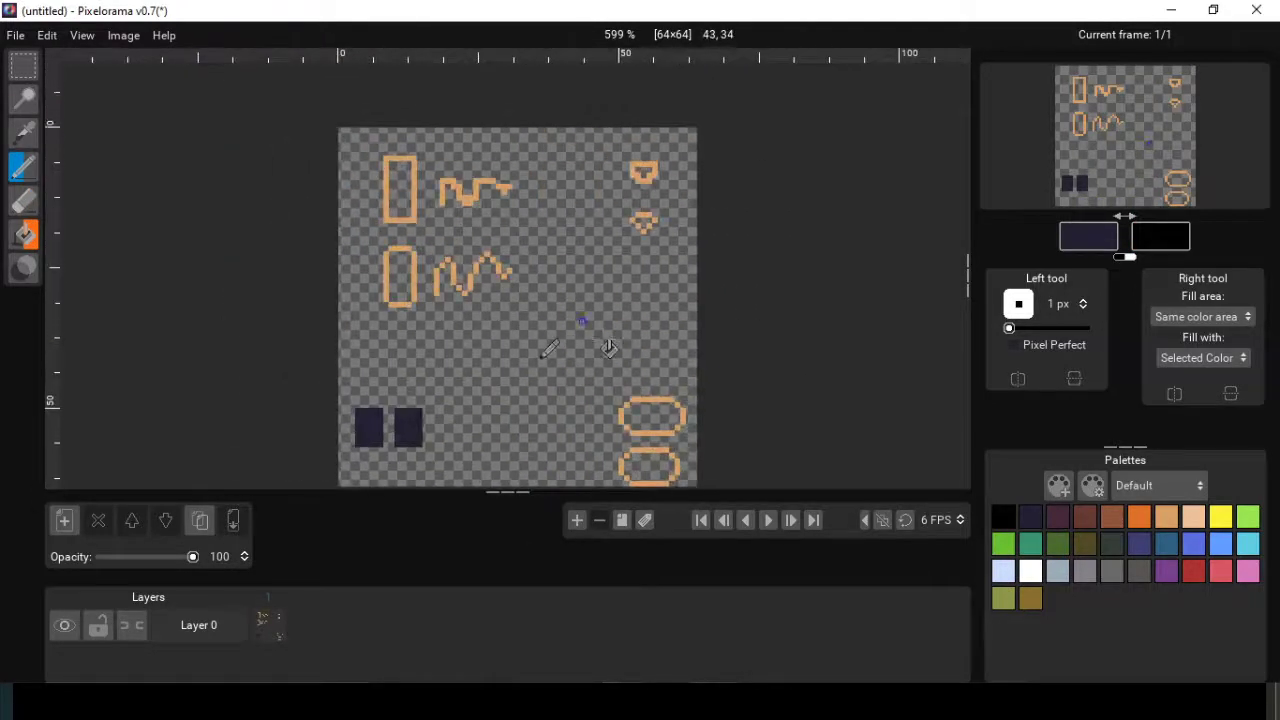
scroll(535, 249, "down", 2)
scroll(634, 100, "up", 3)
scroll(805, 142, "down", 1)
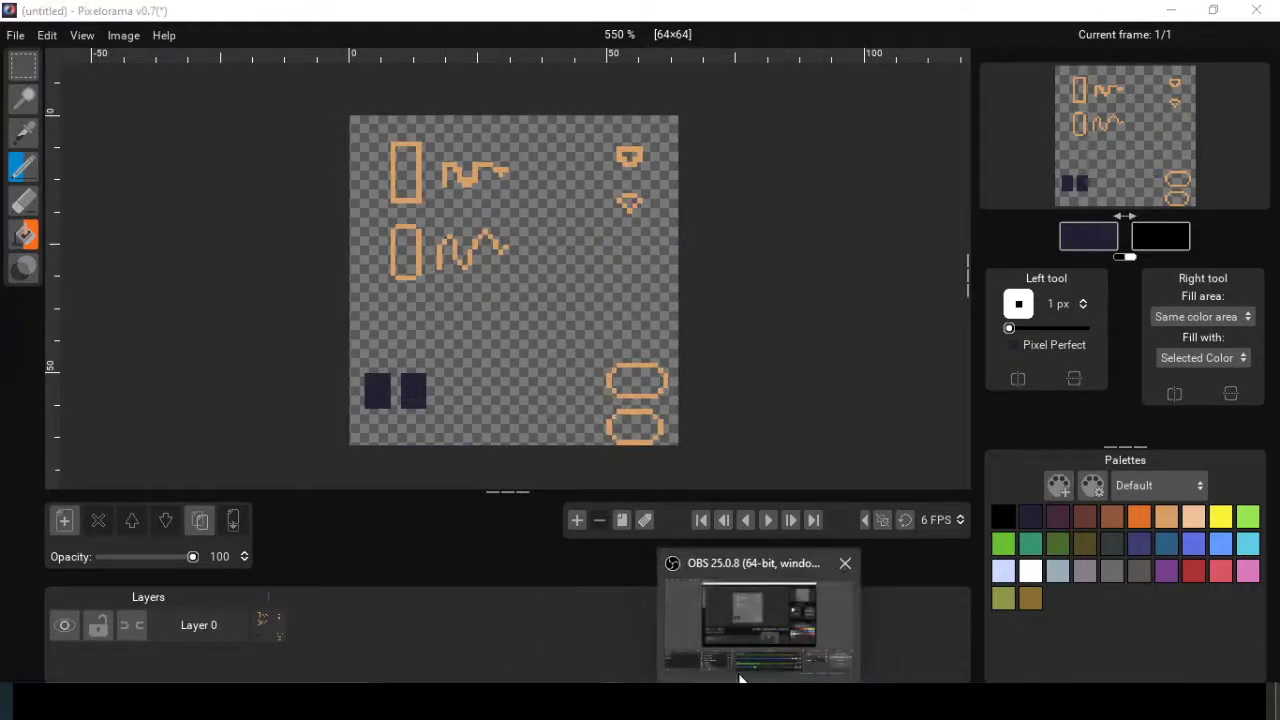
Step: Return to DevilDoss.pxo and examine the finished devil sprite's pixel outlines and overall shape
mouse_move(740, 702)
left_click(820, 608)
scroll(705, 369, "down", 2)
scroll(754, 329, "up", 7)
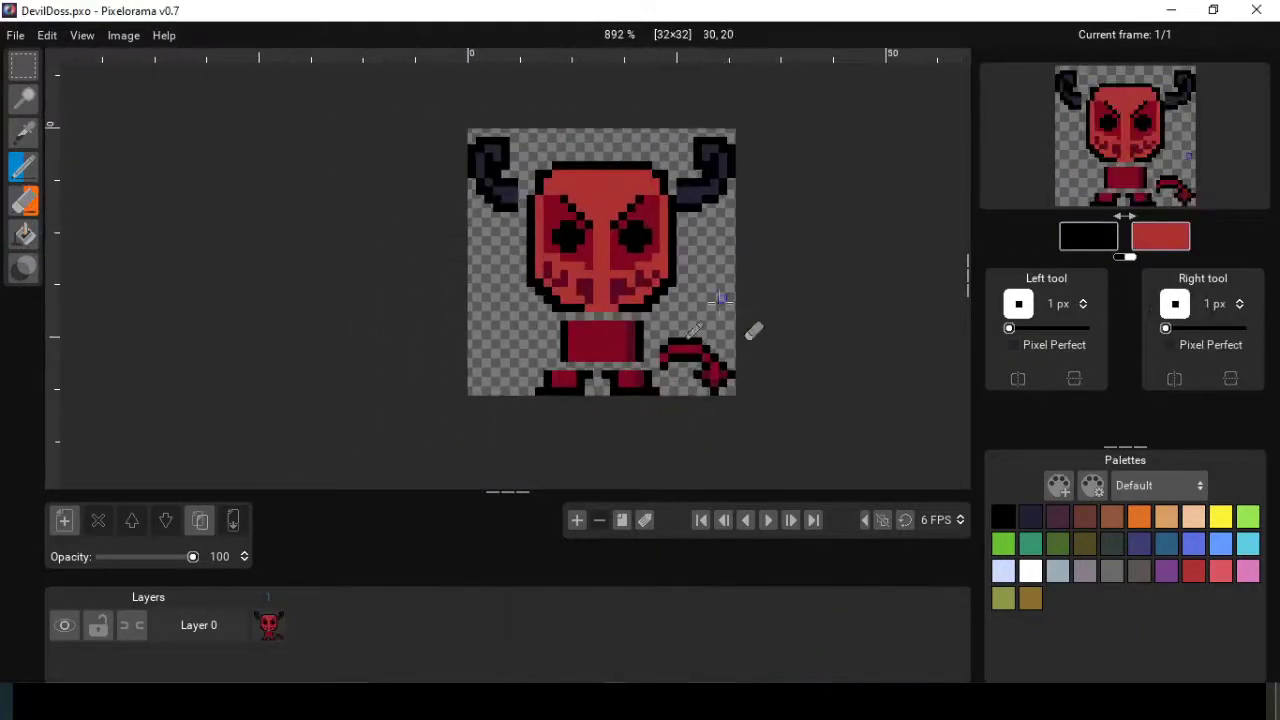
scroll(722, 347, "down", 3)
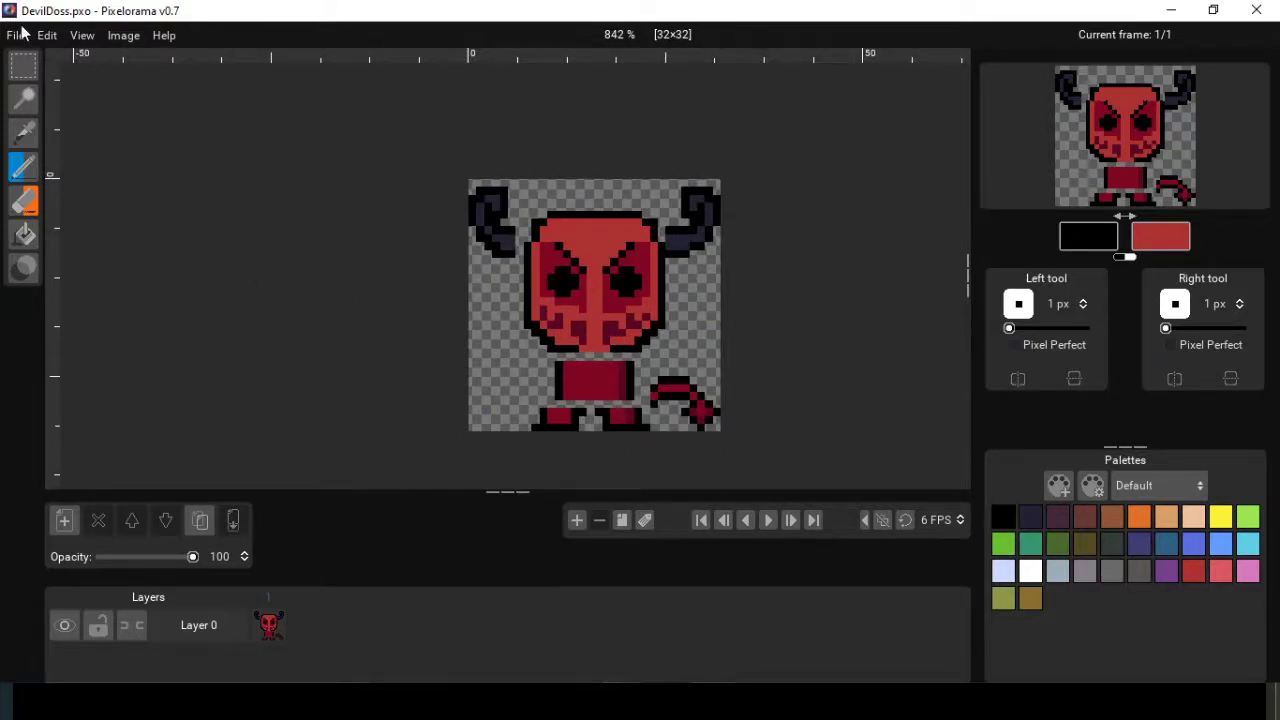
scroll(571, 277, "down", 2)
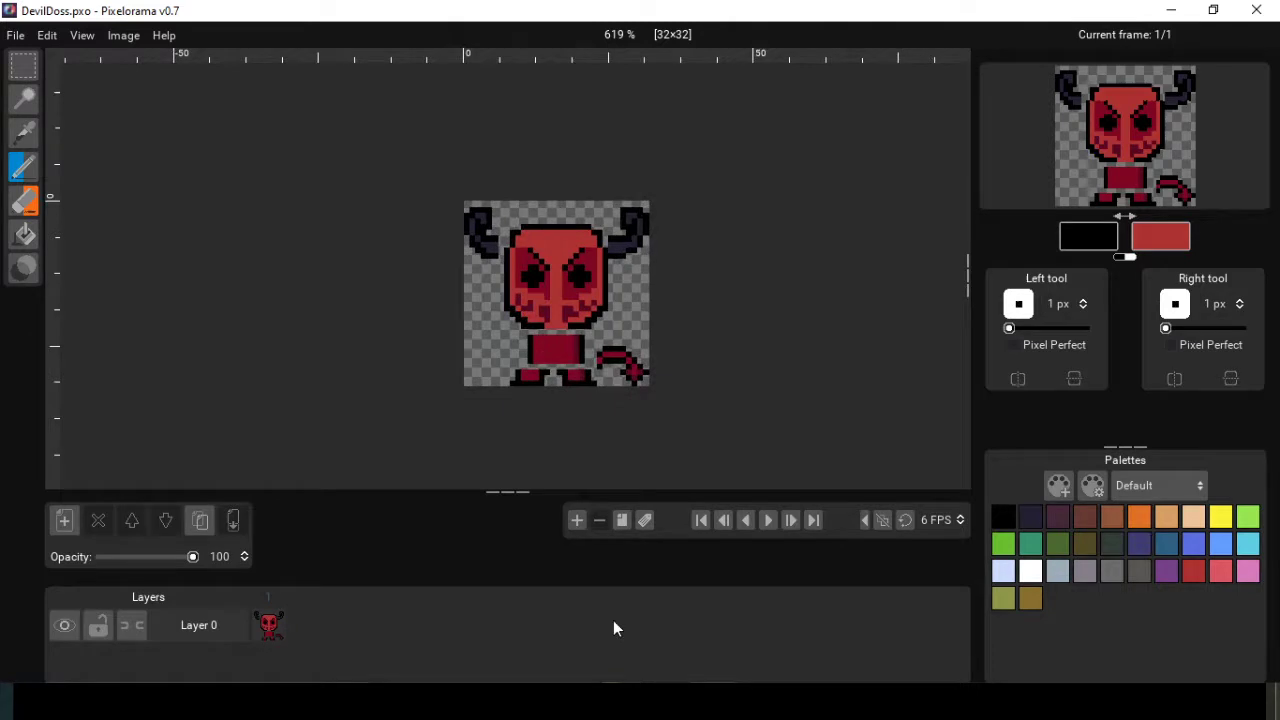
scroll(665, 434, "up", 3)
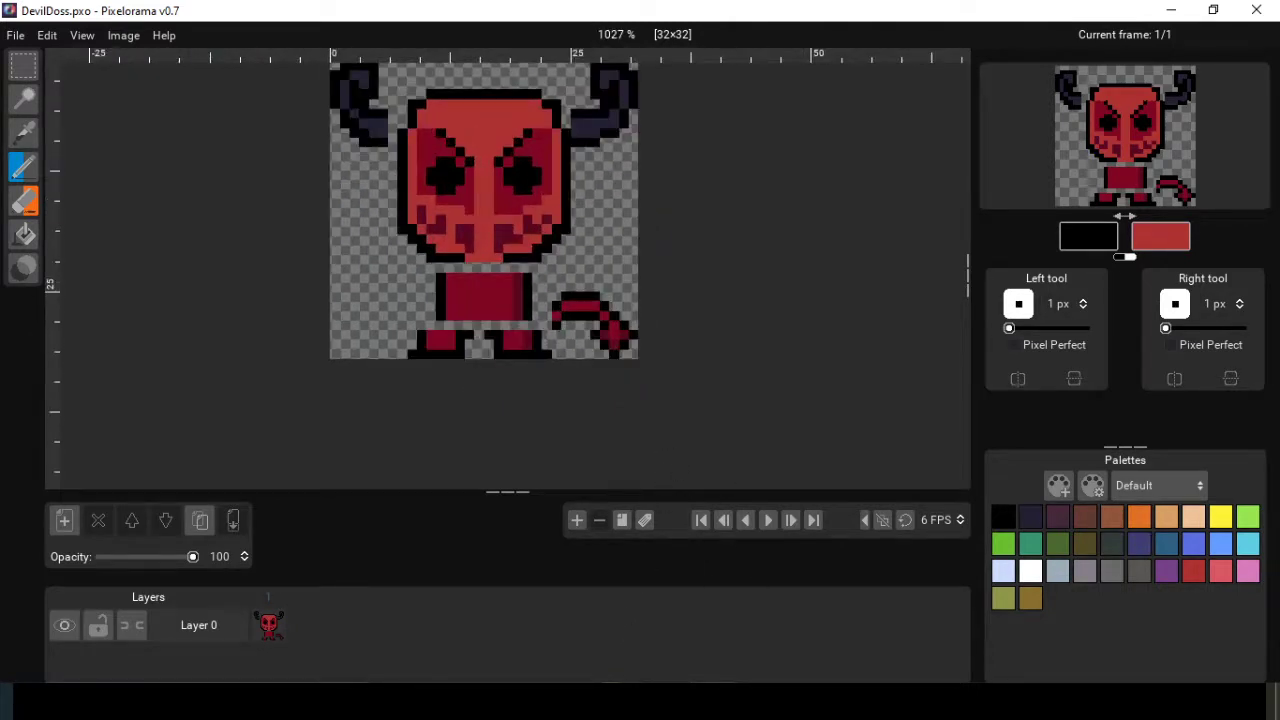
Step: Switch to the untitled 64×64 practice drawing and enable Pixel Perfect for the left pencil tool
left_click(668, 625)
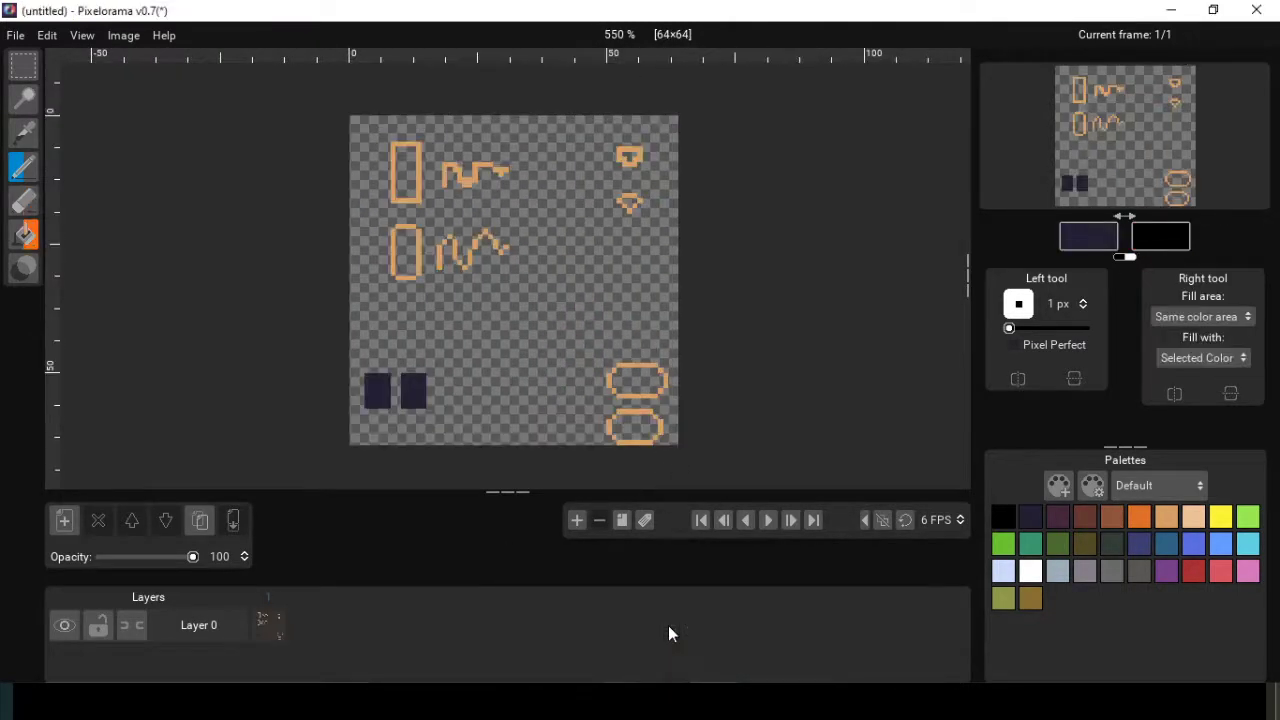
left_click_drag(689, 371, 857, 400)
scroll(794, 374, "down", 2)
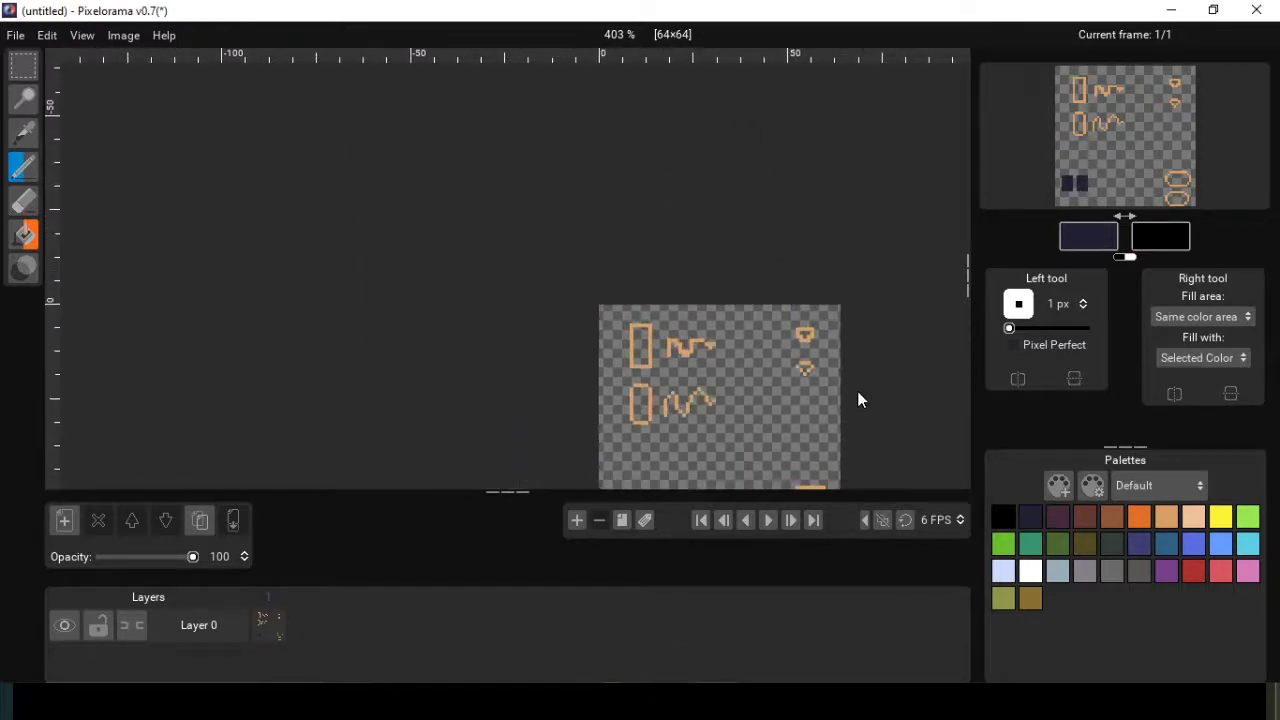
scroll(857, 400, "up", 6)
scroll(644, 371, "down", 2)
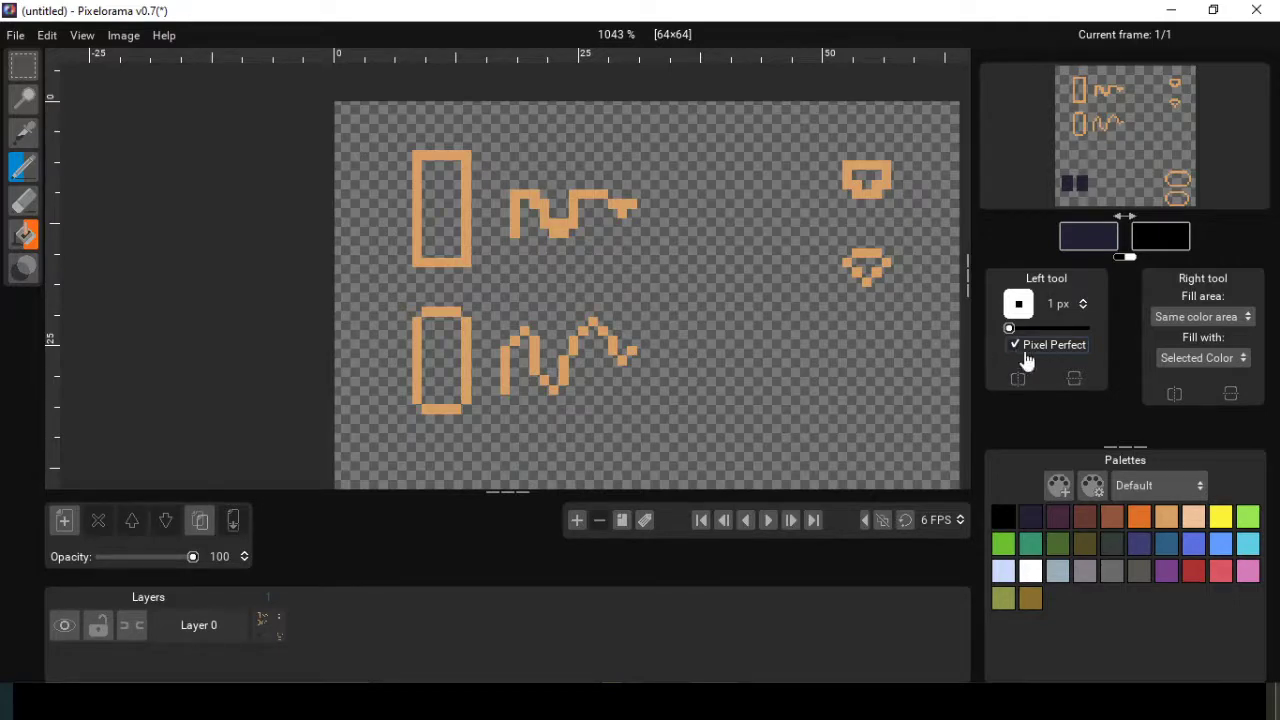
Step: Draw a looping dark navy freehand test line in the empty area beside the orange squiggles, and undo it
mouse_move(625, 308)
left_mouse_down()
mouse_move(657, 388)
mouse_move(705, 398)
mouse_move(725, 358)
mouse_move(670, 338)
mouse_move(666, 311)
mouse_move(729, 328)
mouse_move(773, 361)
mouse_move(790, 341)
mouse_move(761, 300)
mouse_move(817, 284)
mouse_move(866, 330)
left_mouse_up()
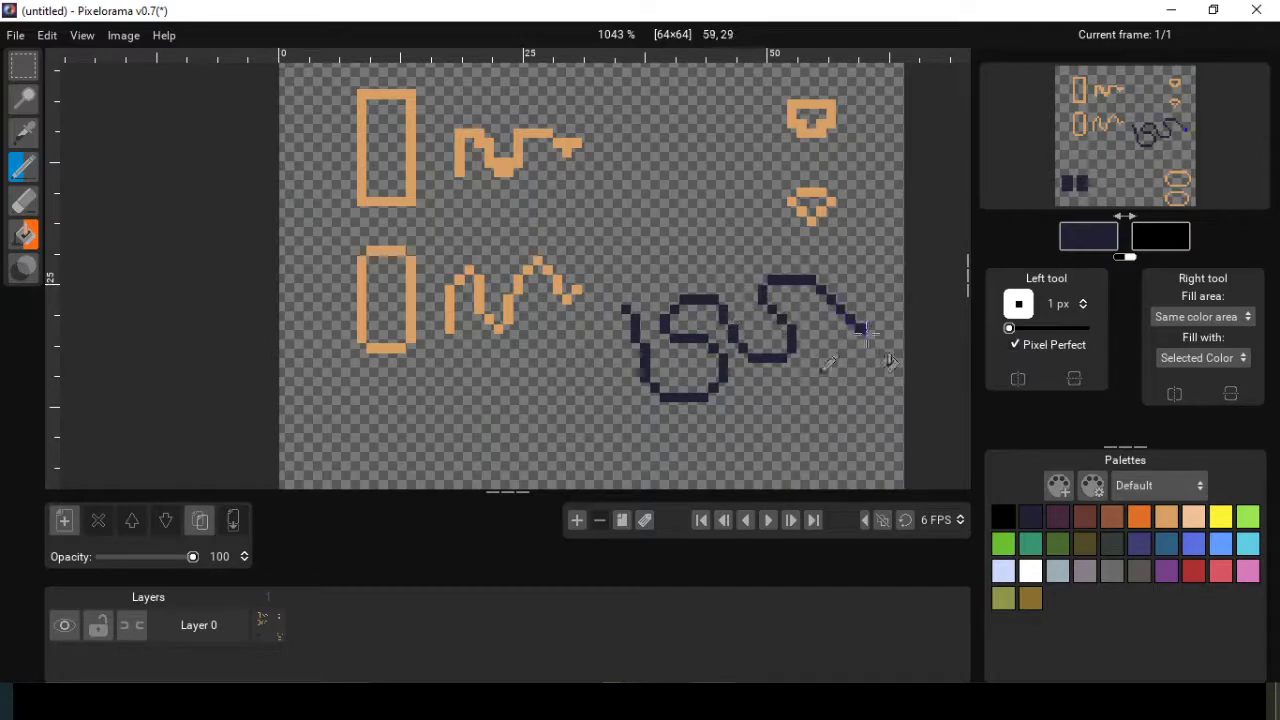
key("ctrl+z")
key("Right")
key("Up")
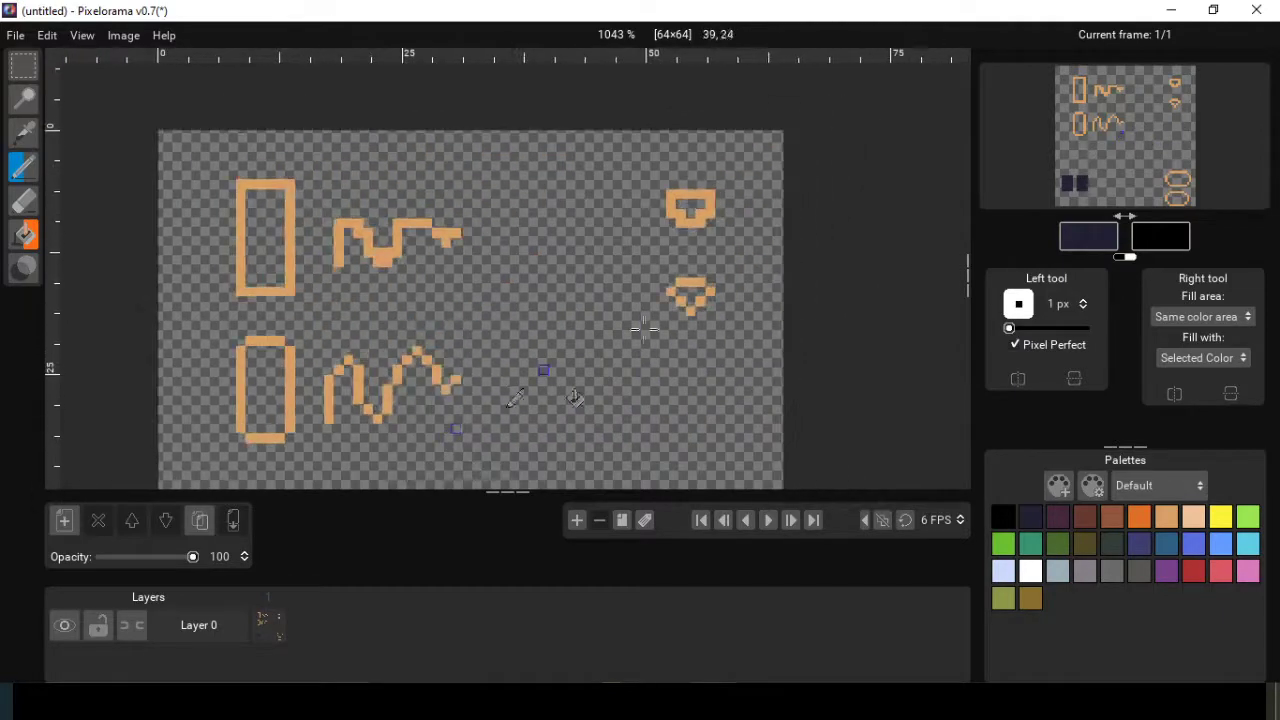
Step: Turn off Pixel Perfect for the left pencil tool
scroll(557, 430, "up", 4)
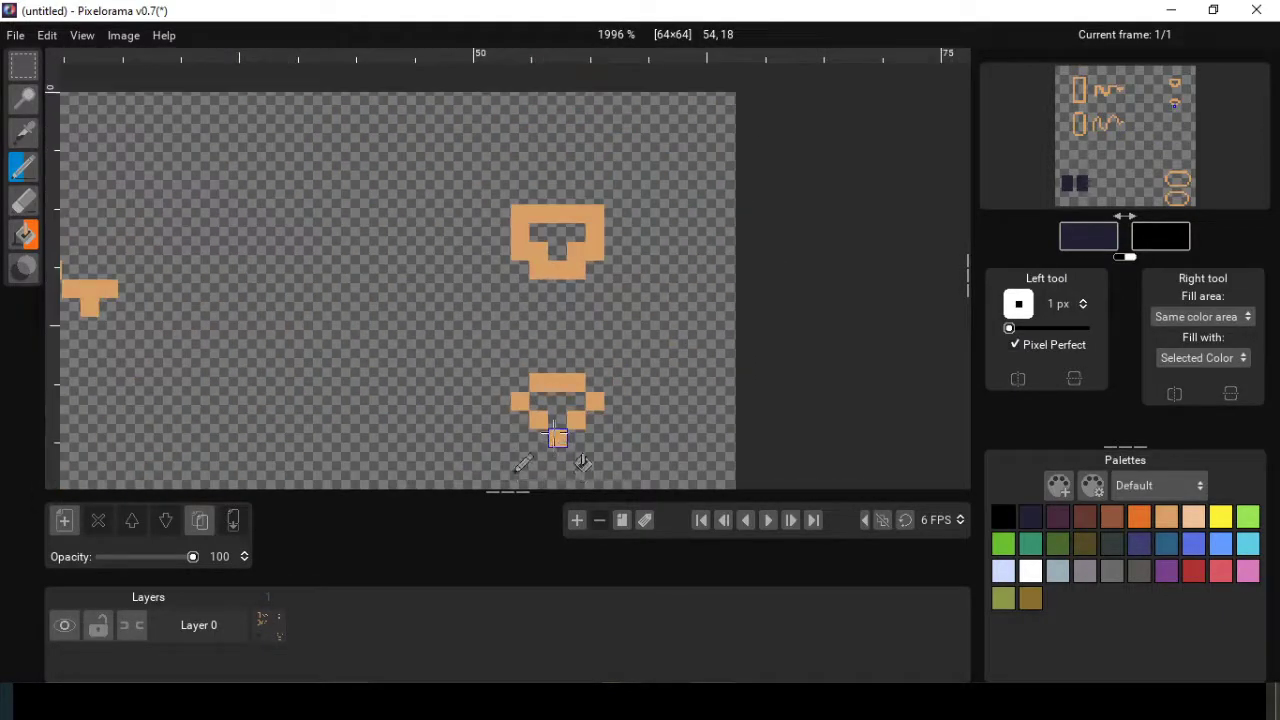
scroll(557, 437, "up", 3)
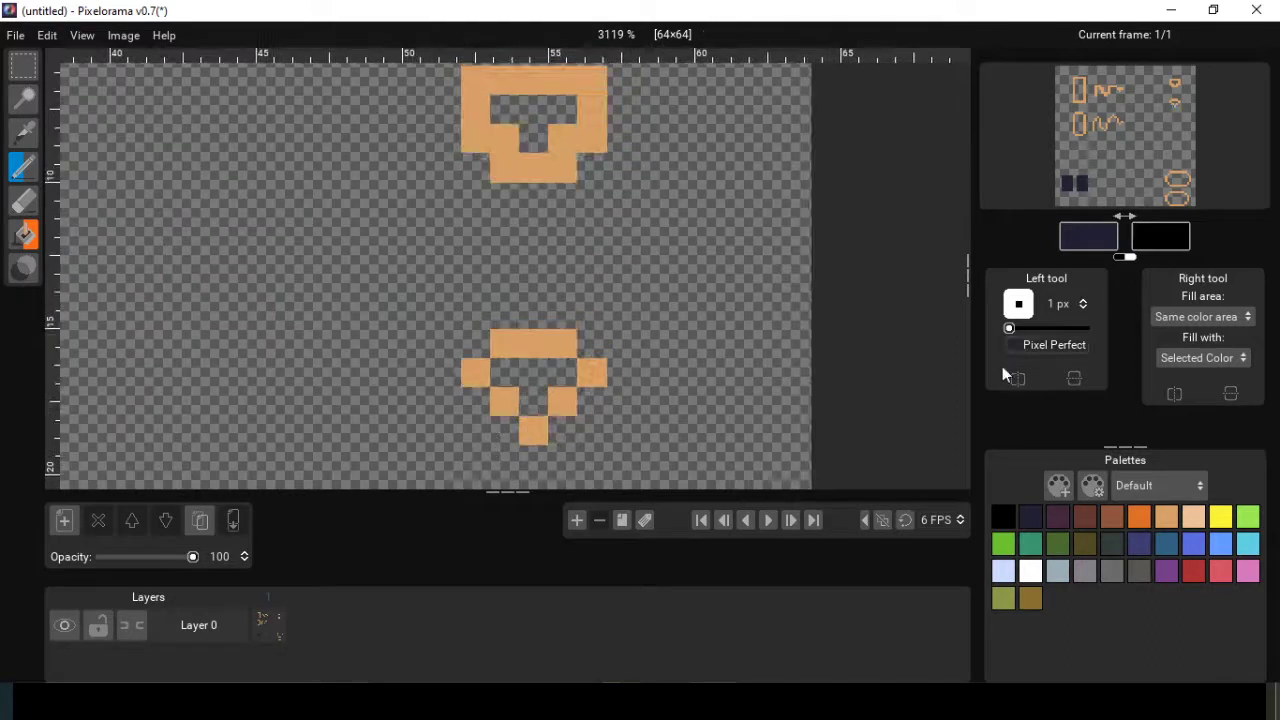
scroll(760, 311, "down", 2)
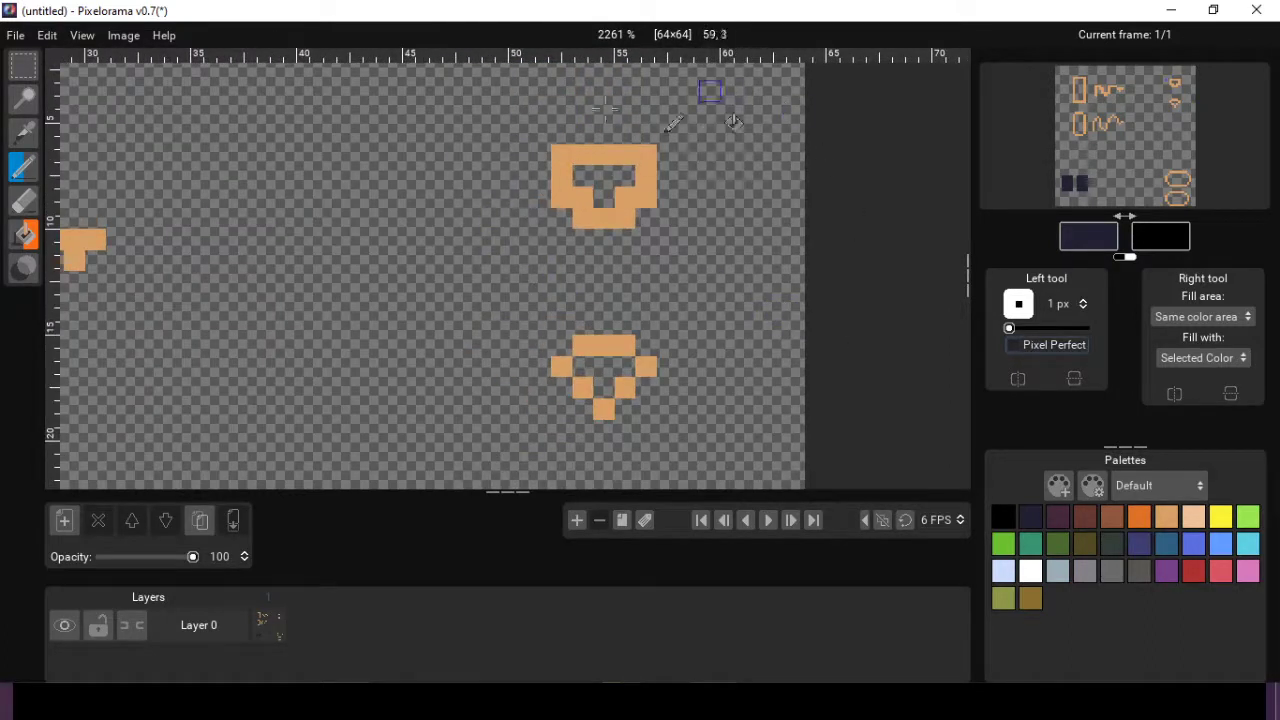
Step: Try short dark navy freehand strokes in the empty area beside the small heart-like shapes, and undo them
mouse_move(455, 176)
left_mouse_down()
mouse_move(313, 261)
mouse_move(313, 190)
mouse_move(450, 282)
left_mouse_up()
key("ctrl+z")
left_click(412, 218)
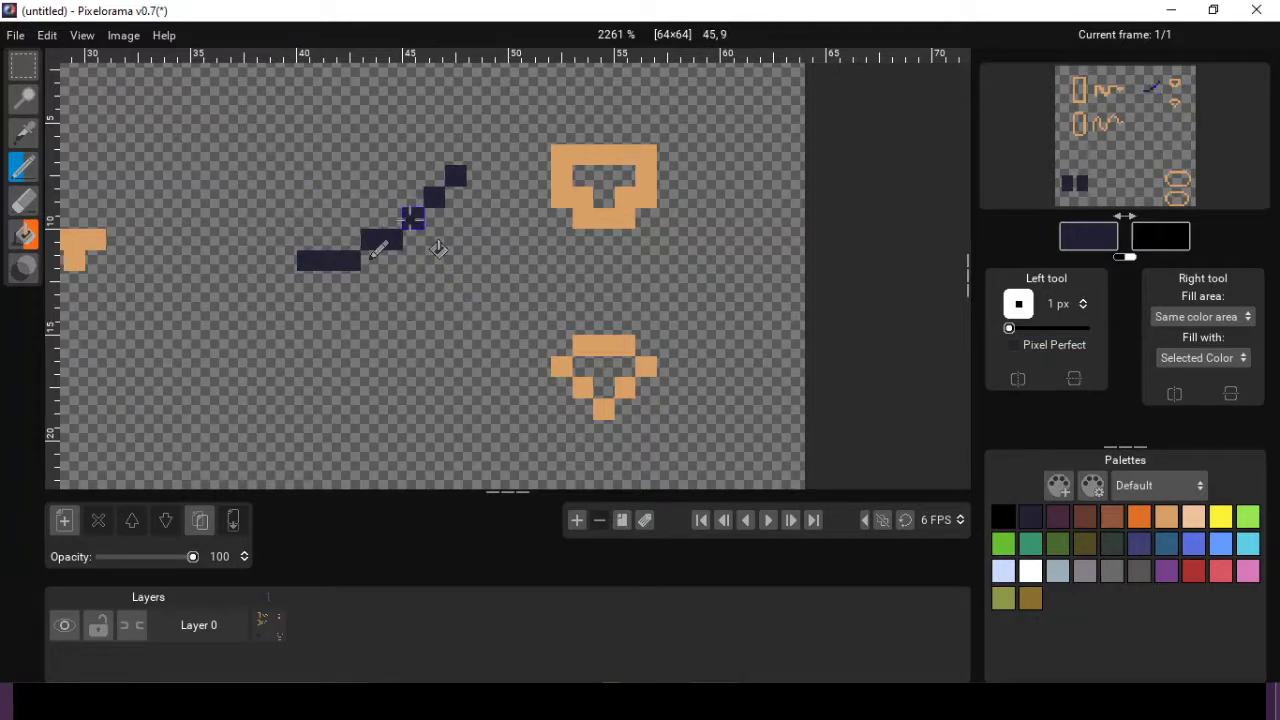
key("ctrl+z")
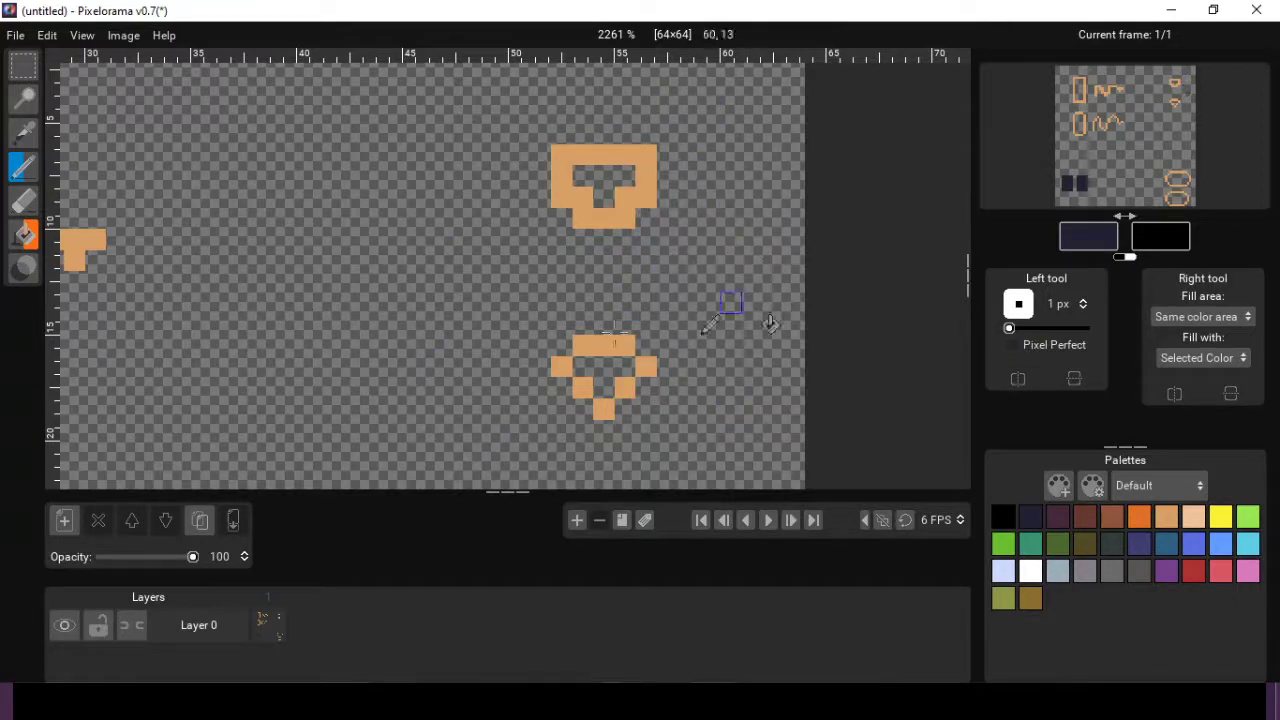
Step: Compare the thick-cornered and clean one-pixel versions of the small heart-like shapes, rectangles and wavy lines
scroll(677, 363, "down", 3)
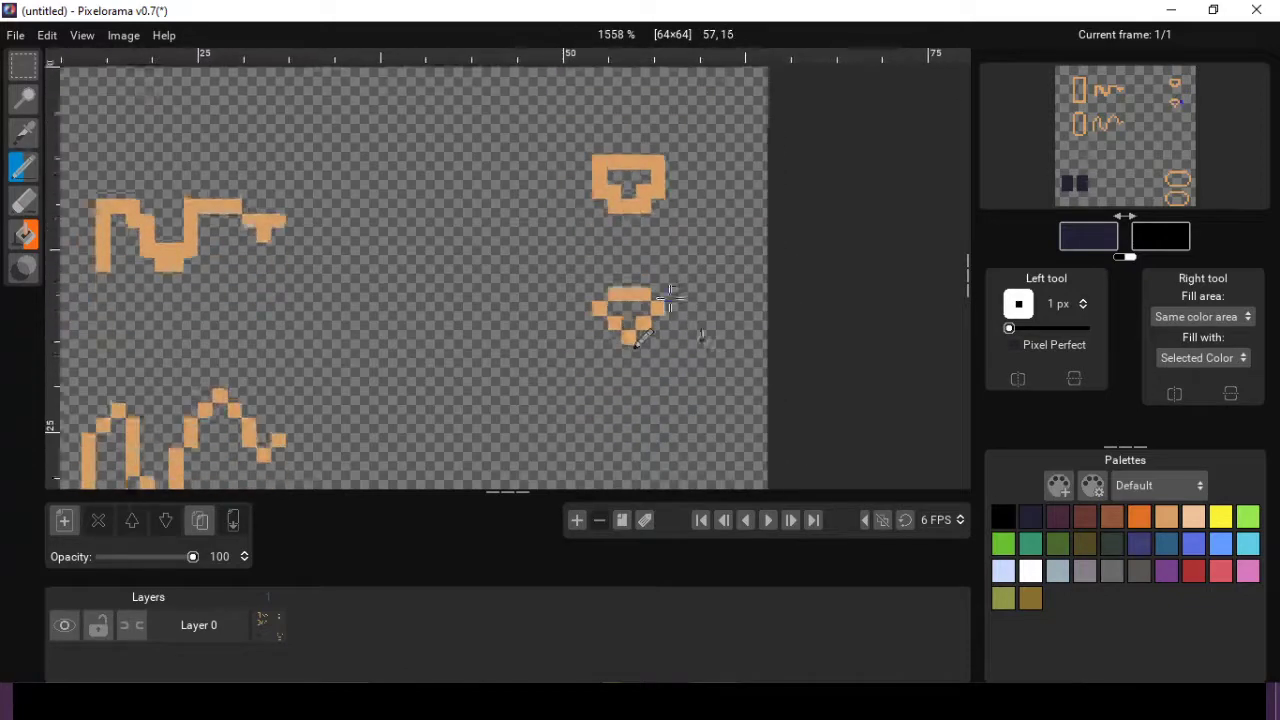
scroll(690, 333, "up", 4)
scroll(697, 323, "up", 2)
scroll(690, 322, "down", 2)
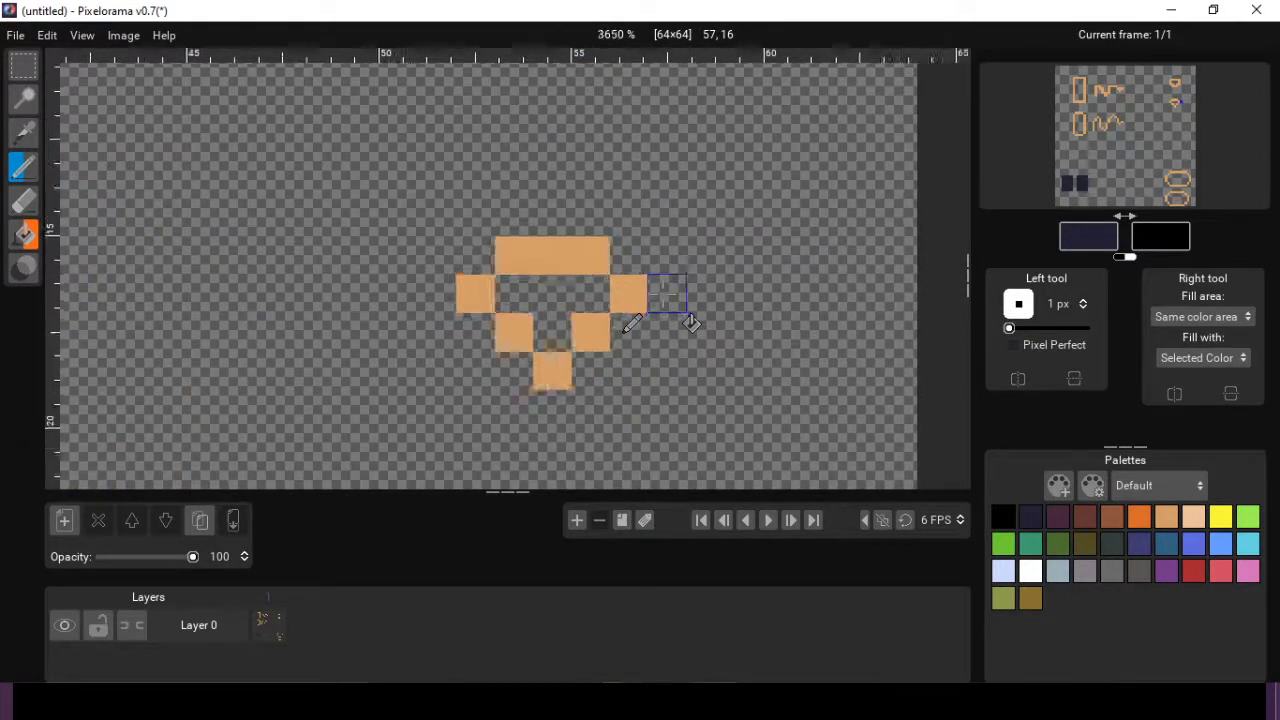
scroll(680, 423, "up", 1)
scroll(657, 349, "down", 2)
scroll(519, 315, "up", 1)
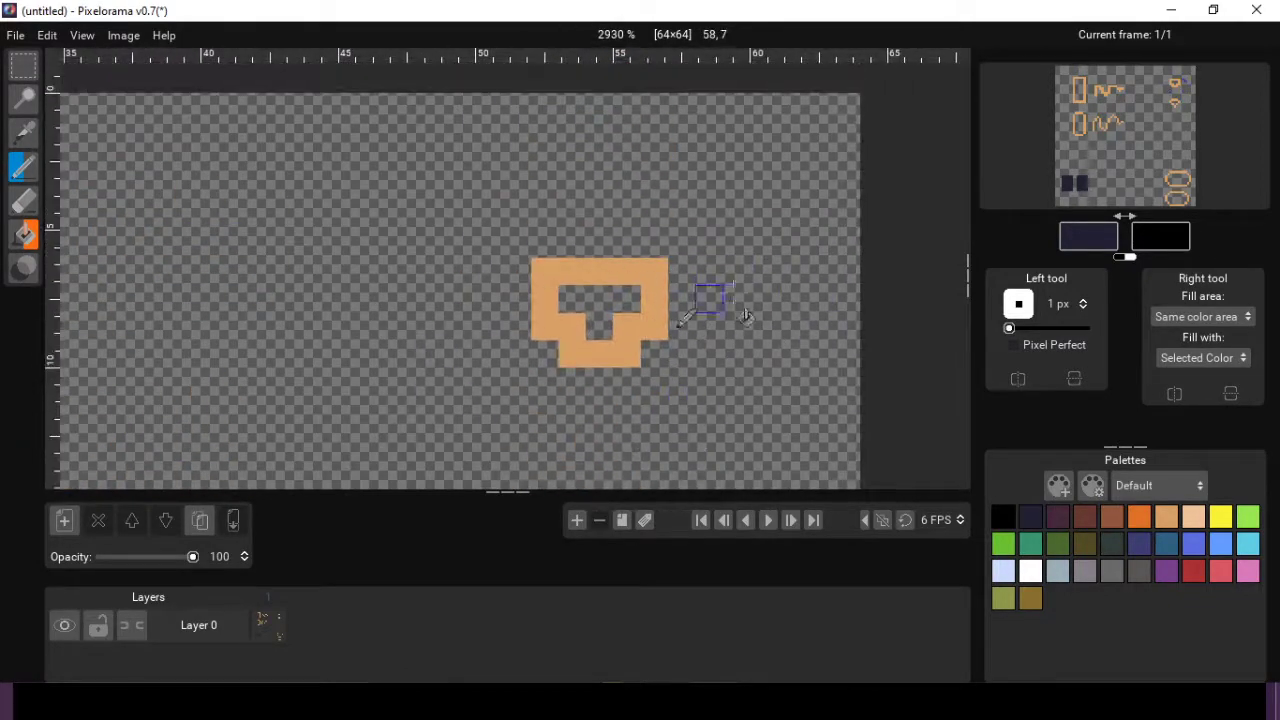
scroll(680, 300, "down", 1)
scroll(551, 393, "down", 1)
scroll(551, 393, "down", 1)
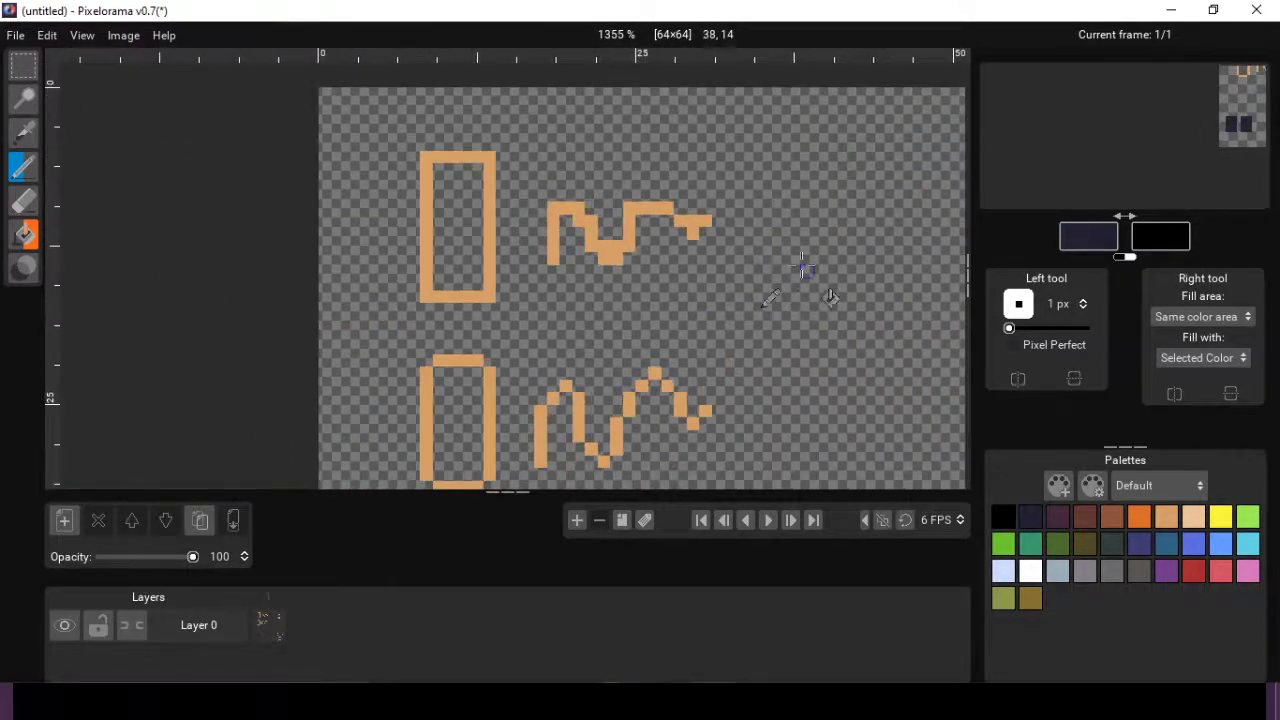
scroll(600, 360, "up", 2)
scroll(604, 385, "down", 1)
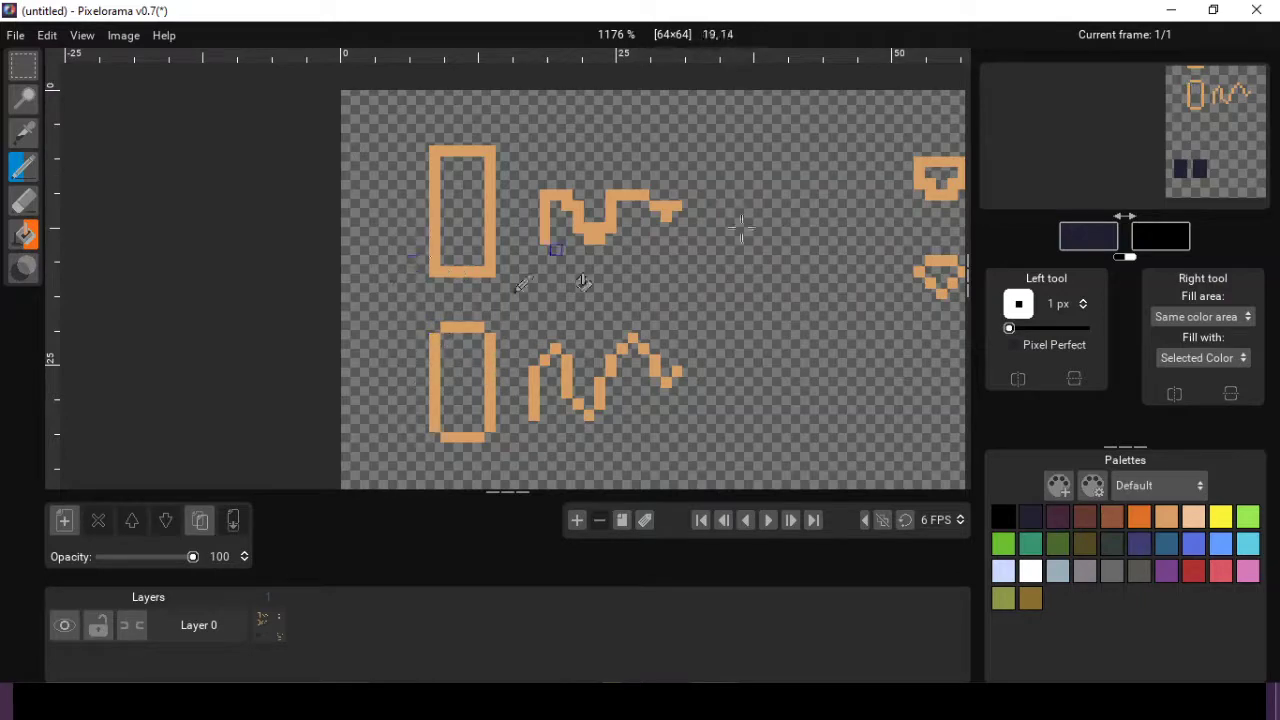
Step: Fill both orange oval outlines in the canvas's lower right corner with black, and undo the lower oval's fill
scroll(604, 185, "down", 3)
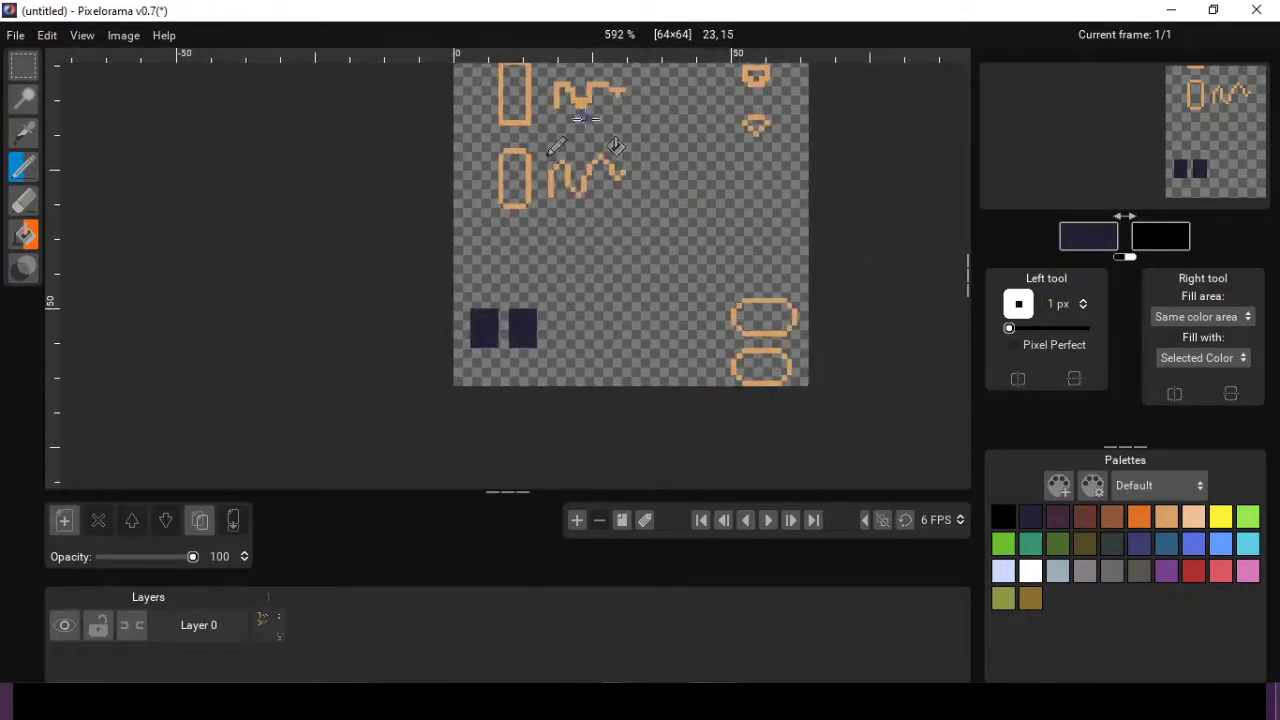
scroll(457, 300, "up", 3)
key("Down")
key("Right")
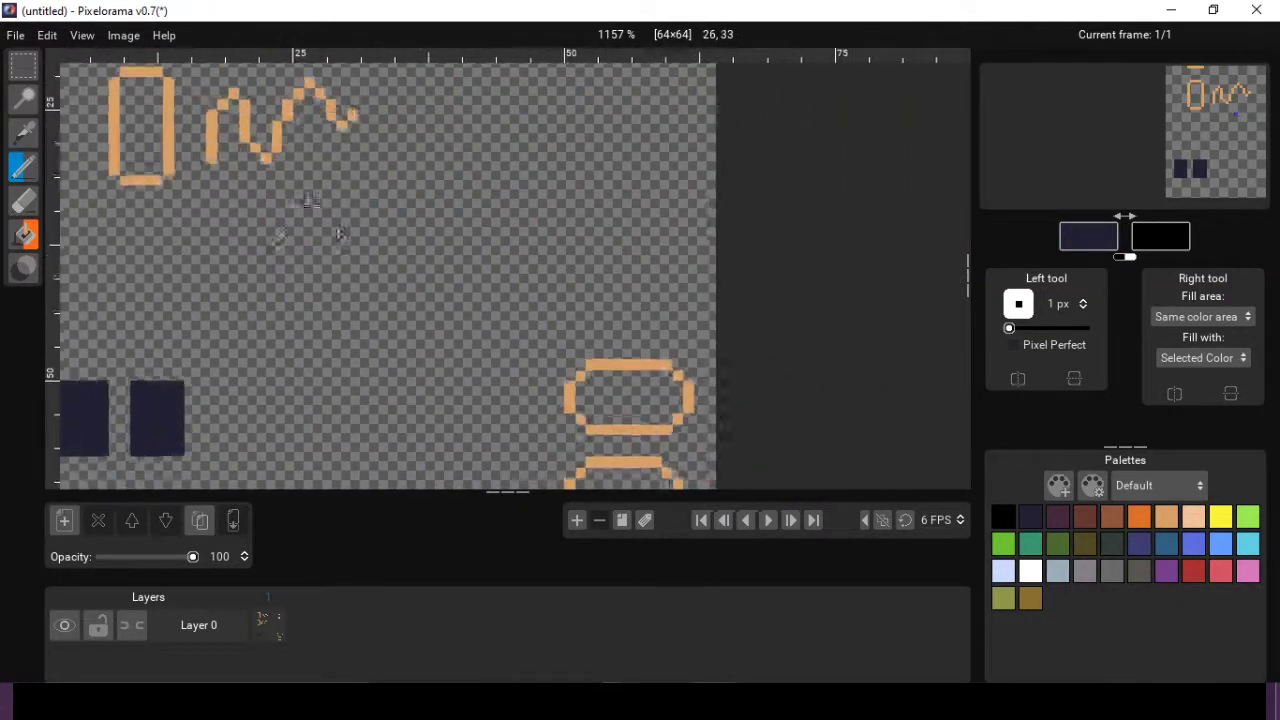
scroll(440, 232, "up", 3)
scroll(440, 232, "down", 2)
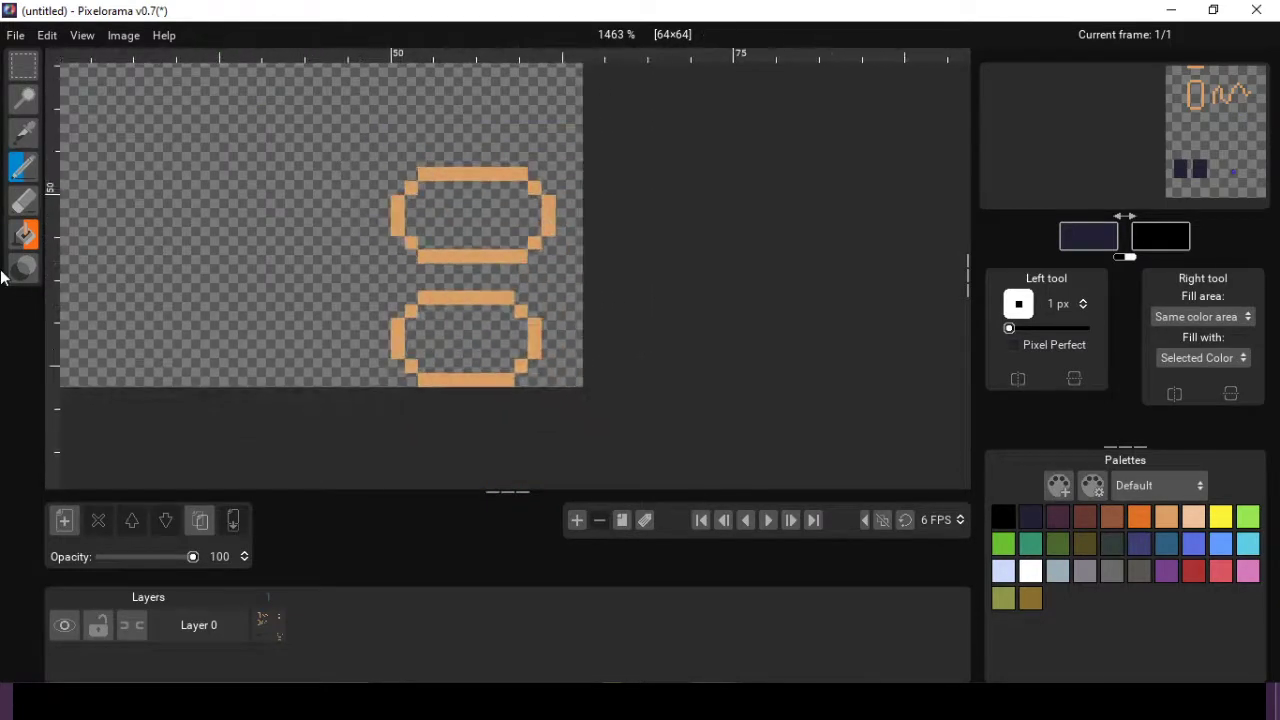
key("Up")
key("Left")
right_click(490, 258)
right_click(471, 351)
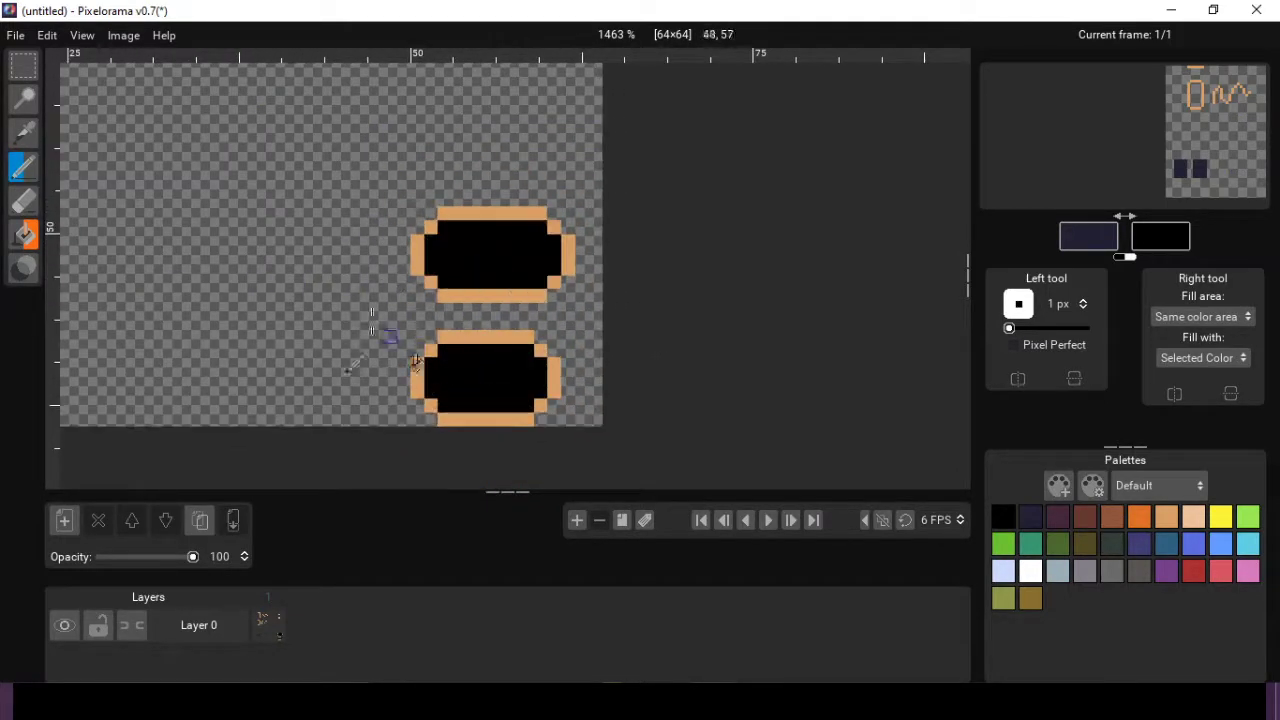
key("ctrl+z")
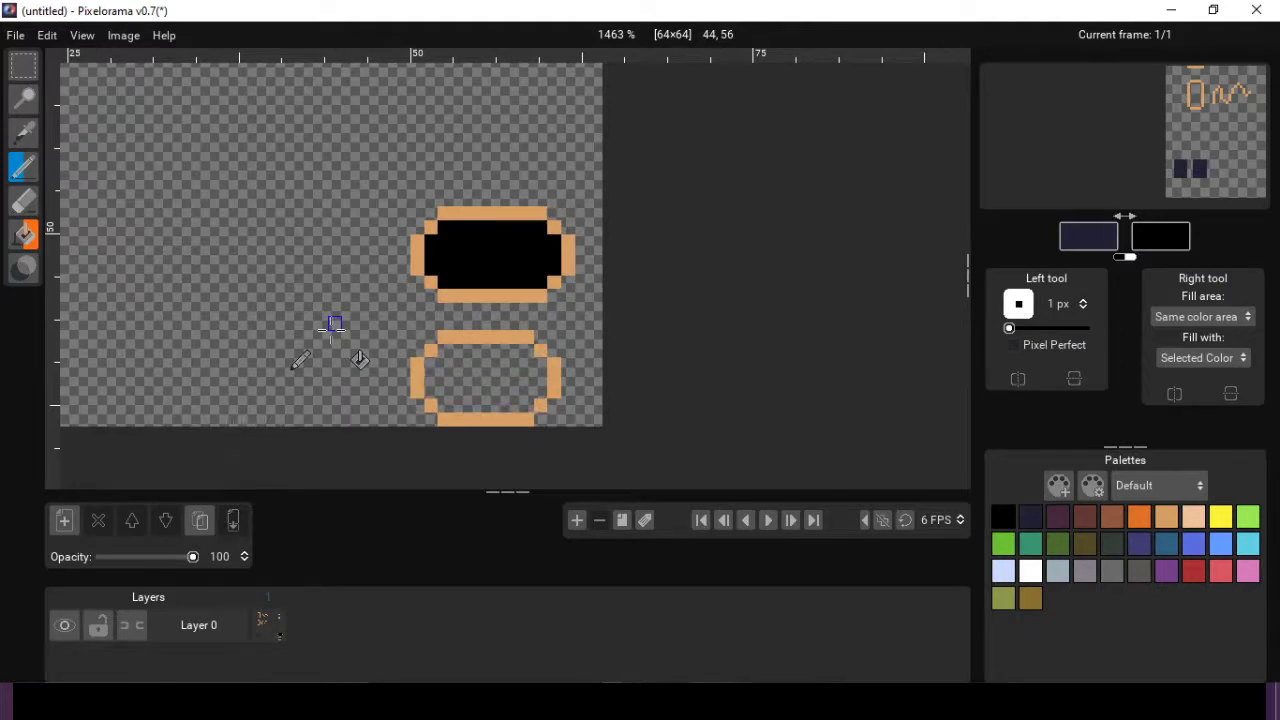
Step: Swap the two tool colors, pencil black along the lower oval's inner top edge, and try a navy fill beneath it, undoing only the fill
key("x")
mouse_move(430, 364)
left_mouse_down()
mouse_move(523, 348)
mouse_move(528, 364)
left_mouse_up()
right_click(478, 380)
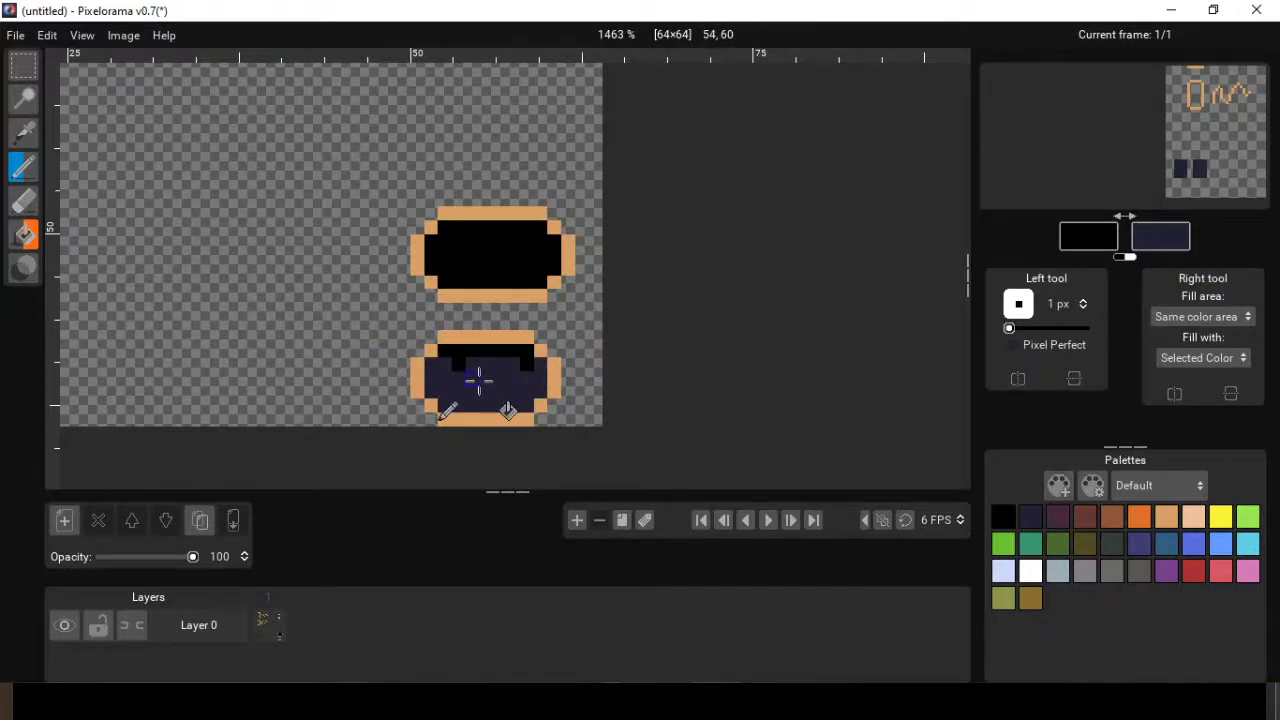
key("ctrl+z")
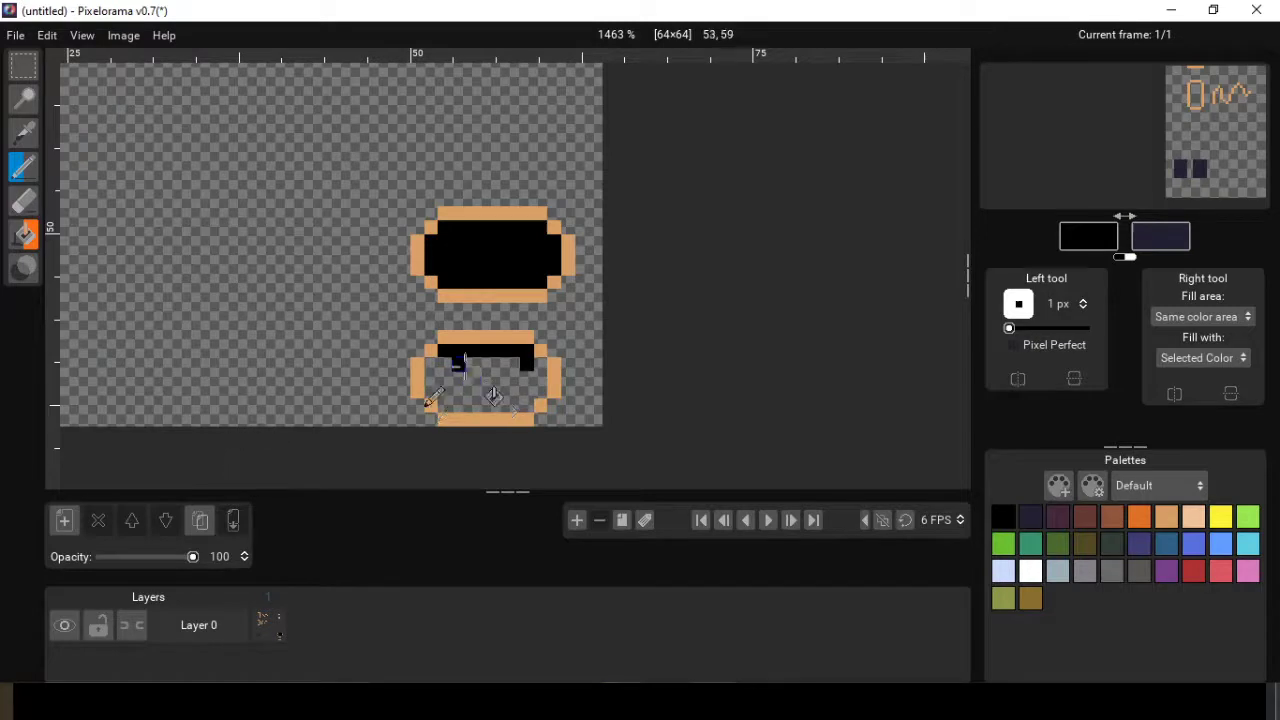
Step: Paint the rest of the lower oval's interior black by hand with the 1 px pencil
mouse_move(452, 365)
left_mouse_down()
mouse_move(440, 380)
mouse_move(462, 405)
mouse_move(548, 405)
left_mouse_up()
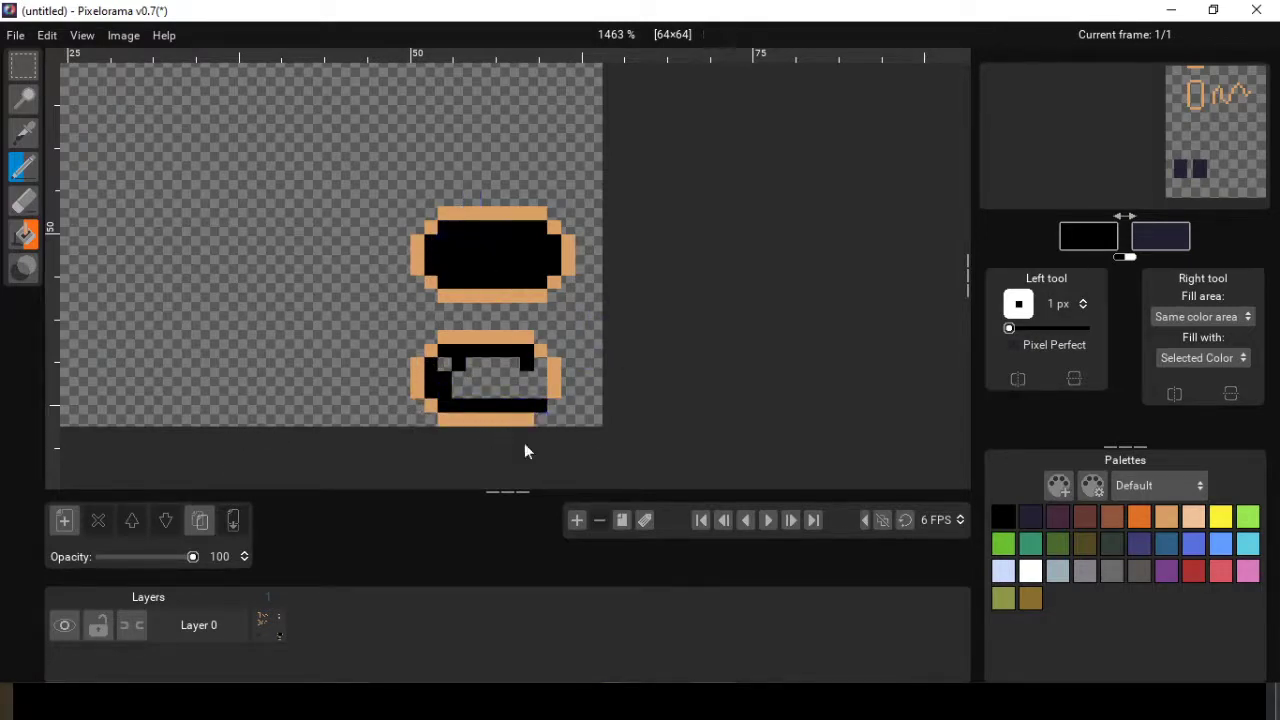
key("ctrl+z")
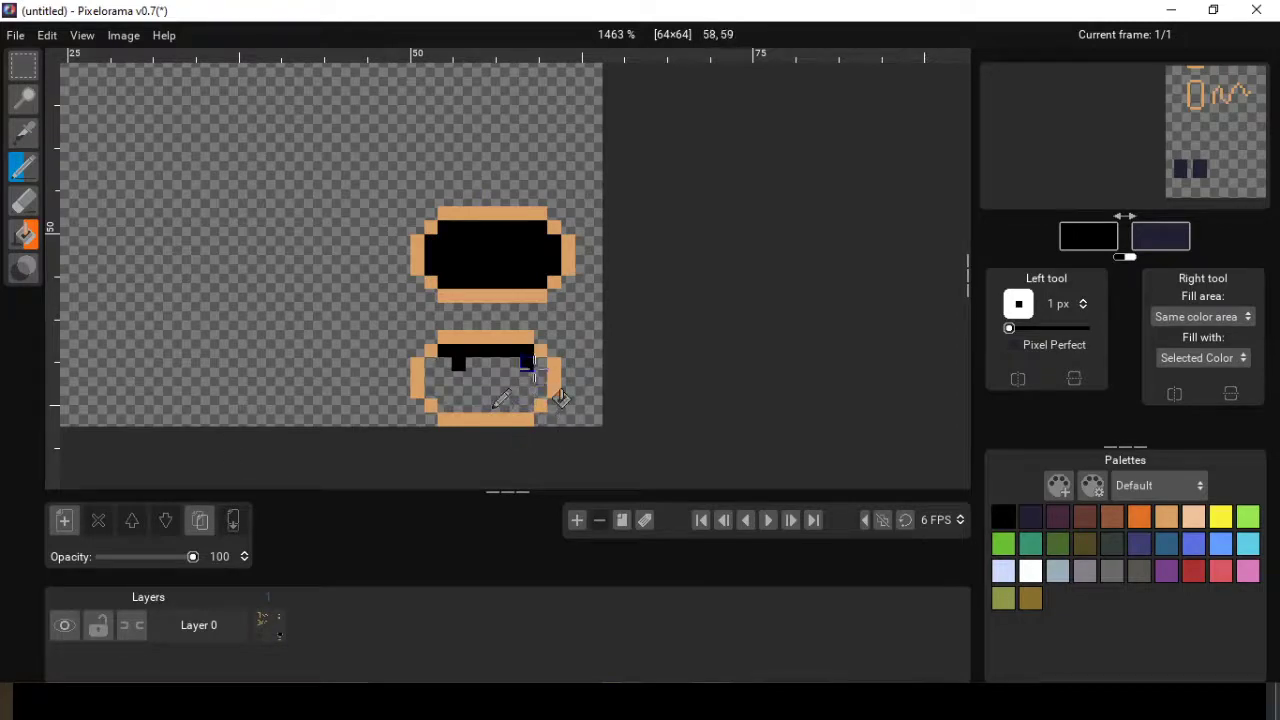
mouse_move(540, 370)
left_mouse_down()
mouse_move(531, 405)
mouse_move(457, 405)
mouse_move(431, 379)
mouse_move(443, 364)
mouse_move(517, 358)
mouse_move(539, 372)
mouse_move(530, 391)
mouse_move(513, 394)
mouse_move(527, 379)
mouse_move(456, 386)
mouse_move(518, 380)
left_mouse_up()
scroll(534, 402, "up", 2)
scroll(457, 322, "down", 3)
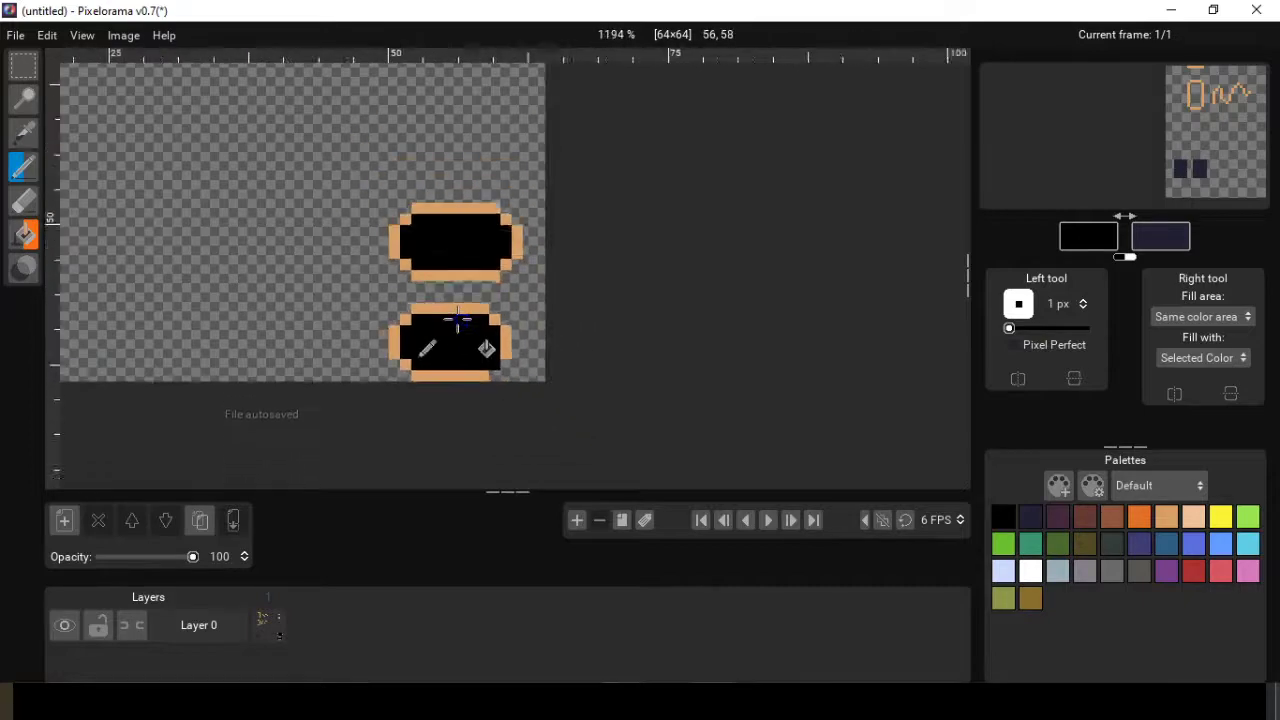
scroll(543, 423, "down", 2)
scroll(677, 249, "up", 3)
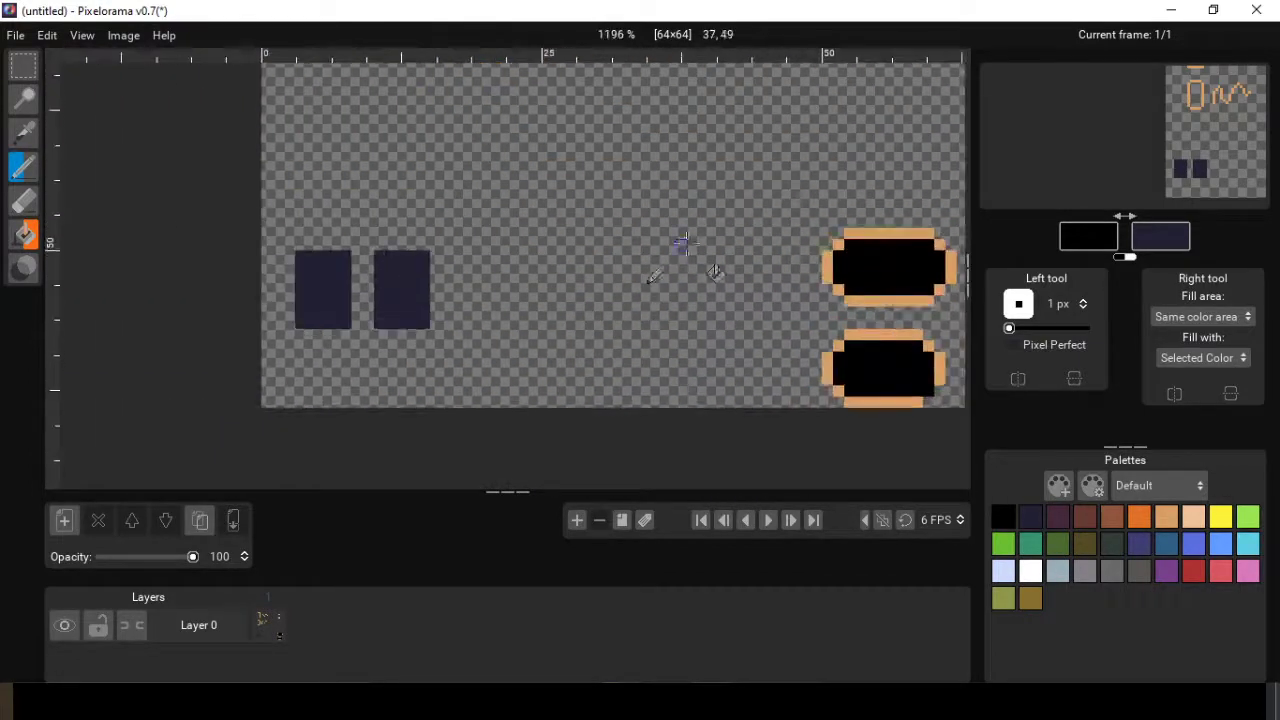
scroll(585, 294, "down", 1)
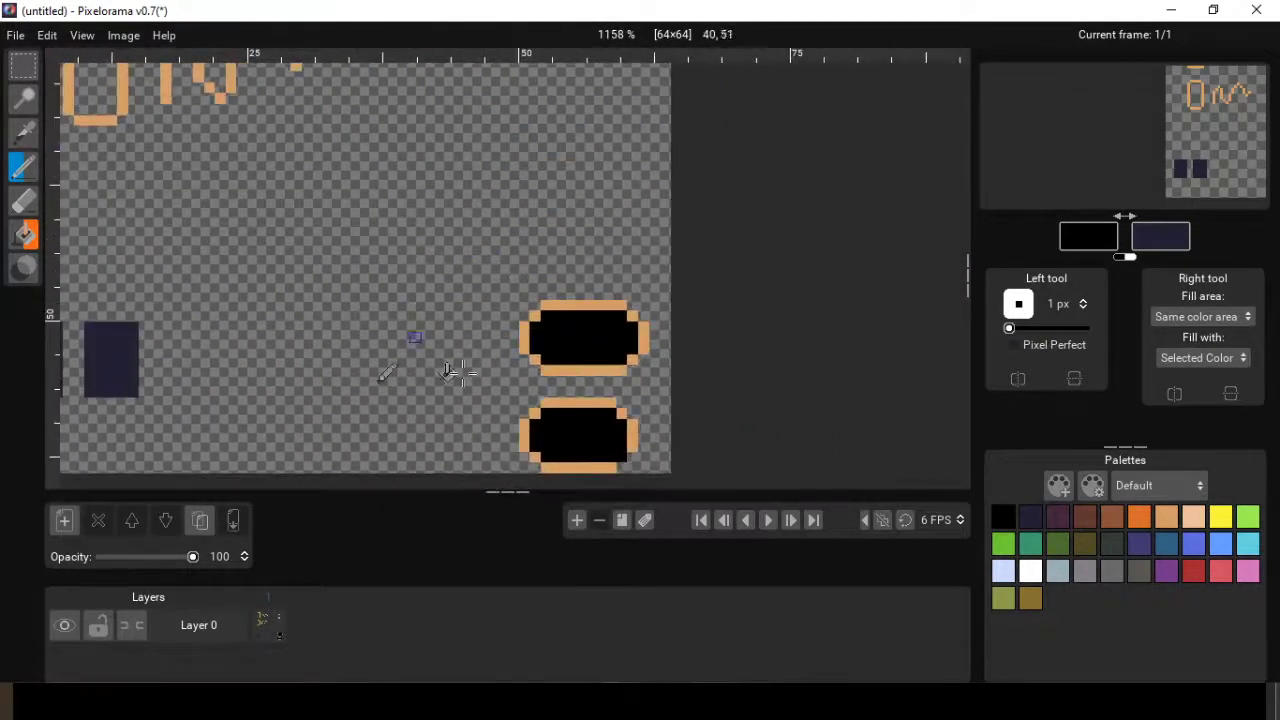
Step: Select the right navy rectangle with a rectangular selection and move it about 2 px right and 1 px up
scroll(437, 306, "down", 2)
scroll(437, 306, "up", 6)
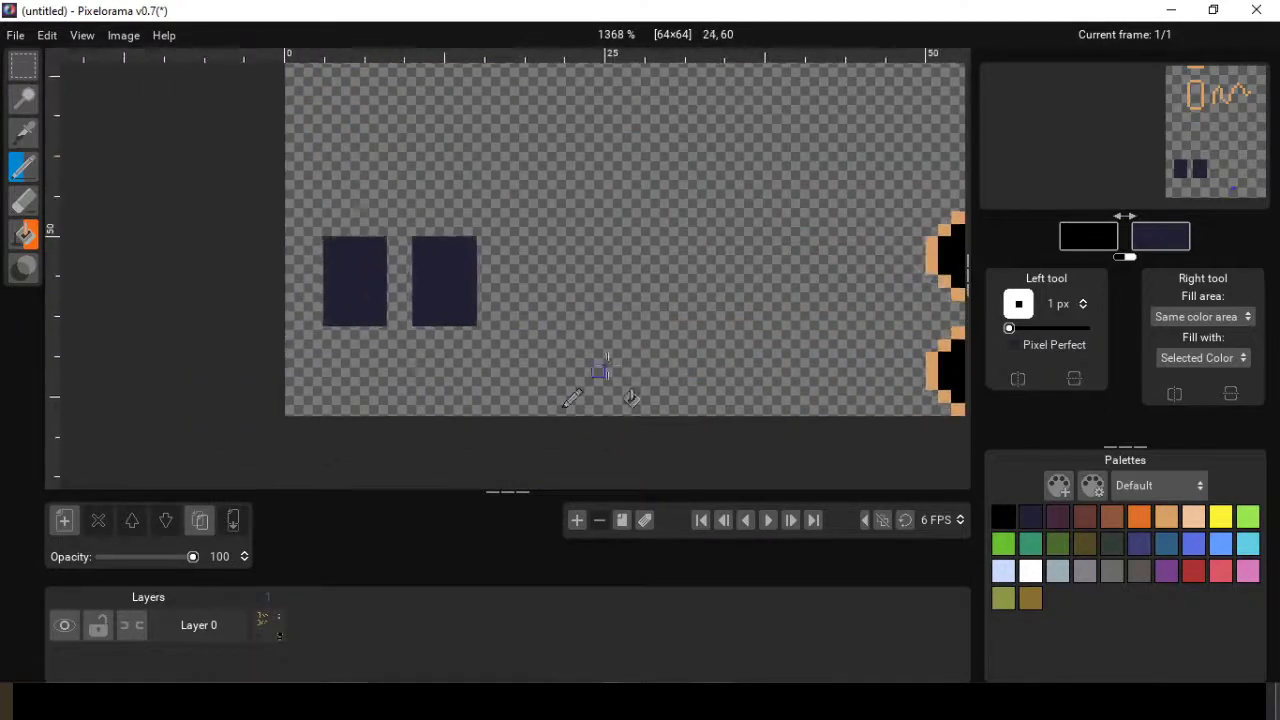
scroll(480, 440, "down", 2)
scroll(455, 377, "up", 3)
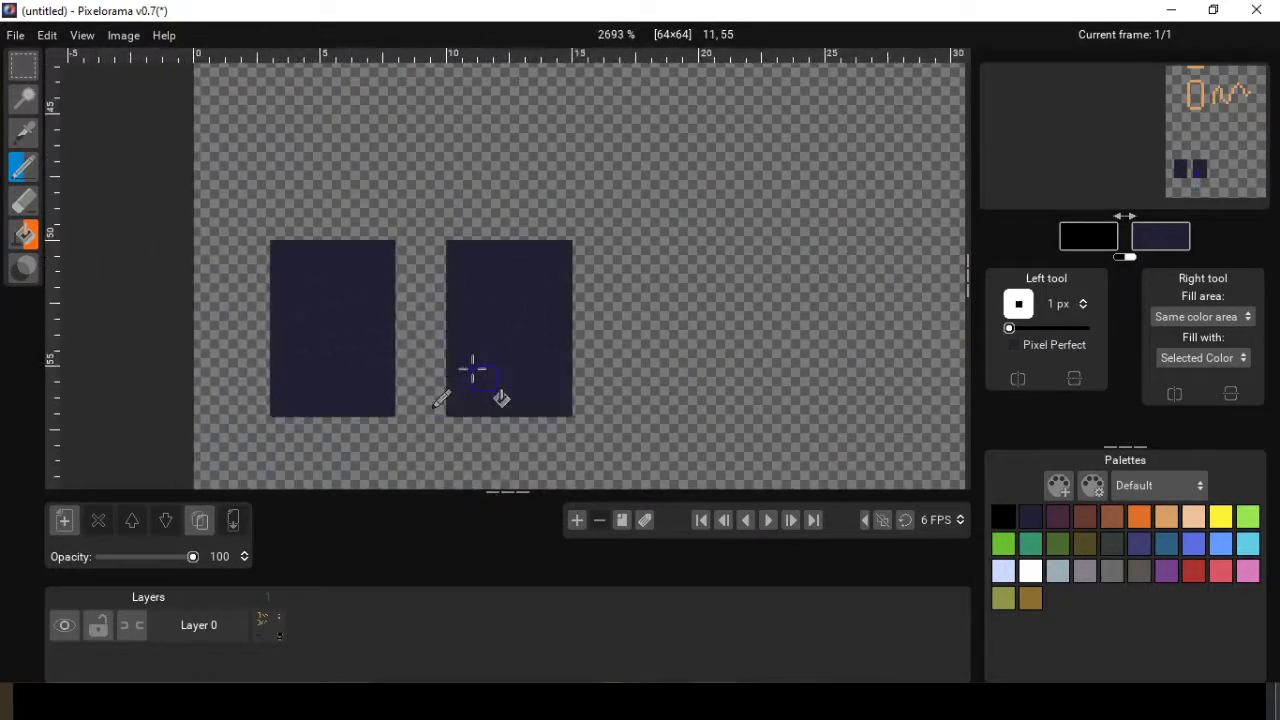
left_click(25, 72)
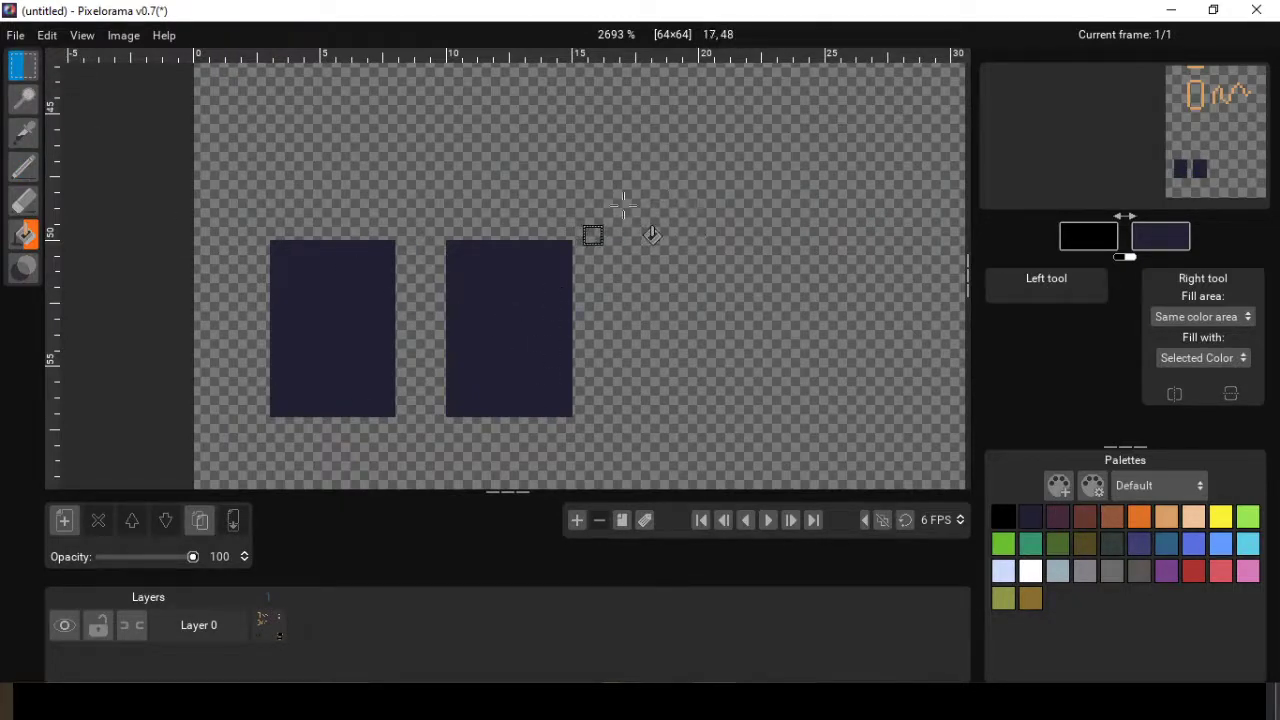
mouse_move(615, 199)
left_mouse_down()
mouse_move(498, 308)
mouse_move(551, 278)
mouse_move(630, 187)
mouse_move(625, 205)
left_mouse_up()
left_click(15, 63)
left_click_drag(412, 208, 660, 466)
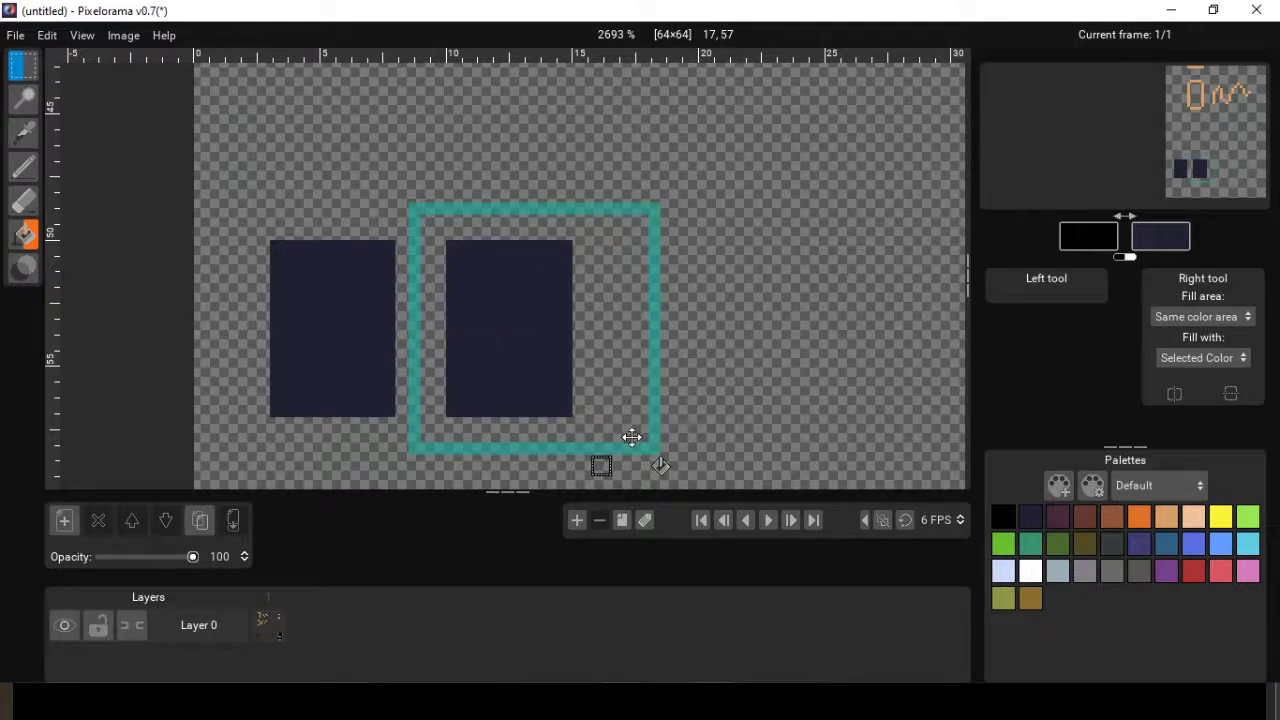
mouse_move(509, 337)
left_mouse_down()
mouse_move(720, 337)
mouse_move(720, 427)
mouse_move(640, 391)
mouse_move(563, 306)
left_mouse_up()
Step: Split the left navy rectangle into bands, moving its top band about 1 px up and its lower band about 1 px down
left_click_drag(210, 208, 450, 268)
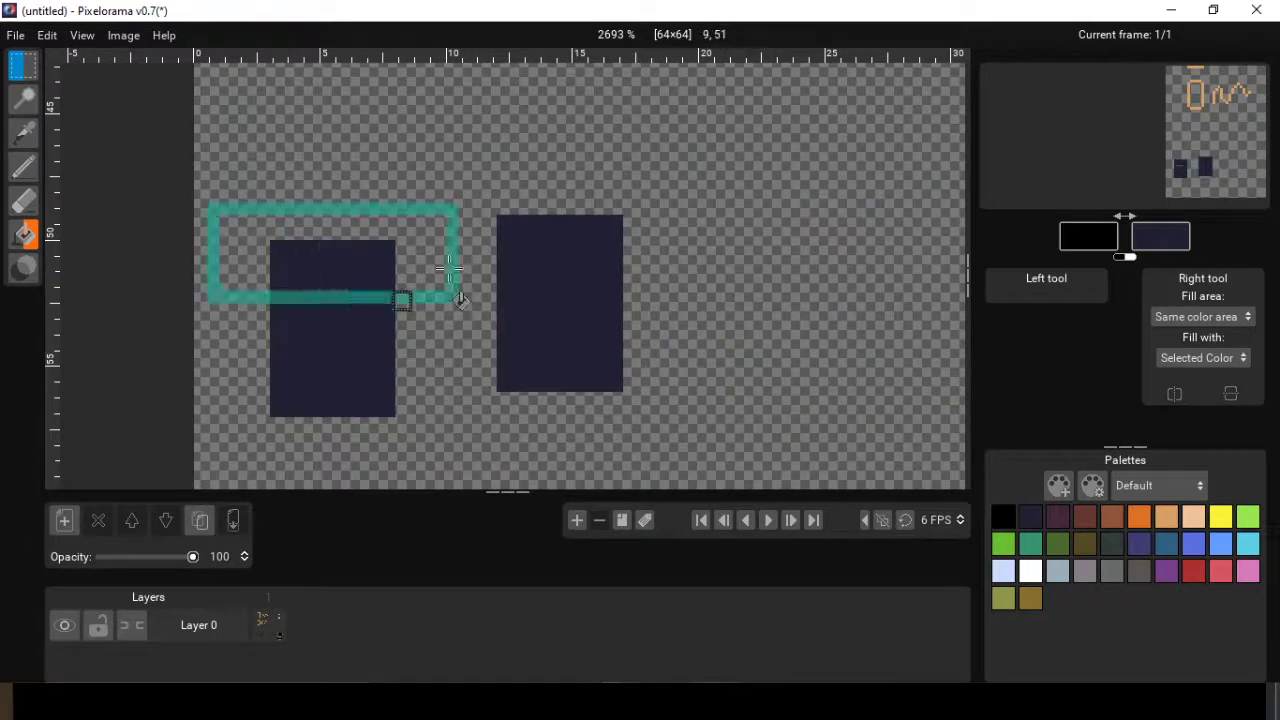
left_click_drag(354, 254, 354, 229)
mouse_move(208, 330)
left_mouse_down()
mouse_move(306, 425)
mouse_move(460, 452)
left_mouse_up()
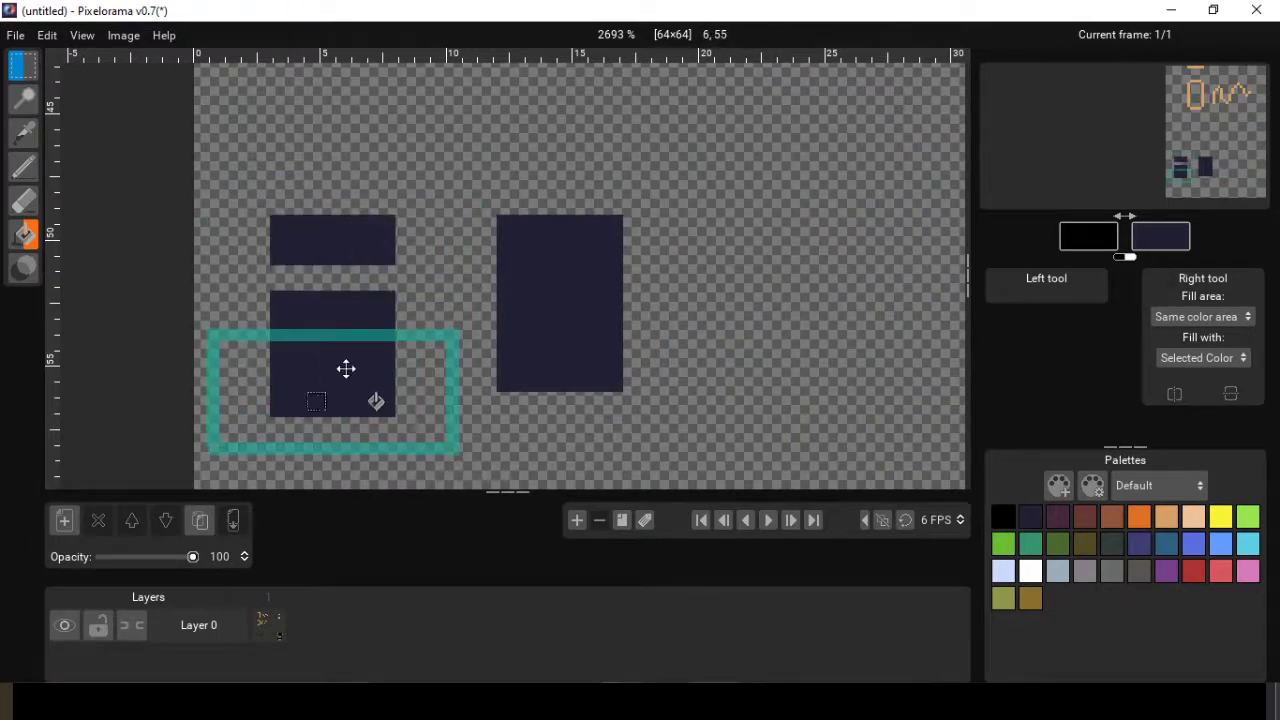
left_click_drag(346, 369, 349, 400)
mouse_move(234, 306)
left_mouse_down()
mouse_move(457, 354)
mouse_move(408, 357)
mouse_move(416, 332)
left_mouse_up()
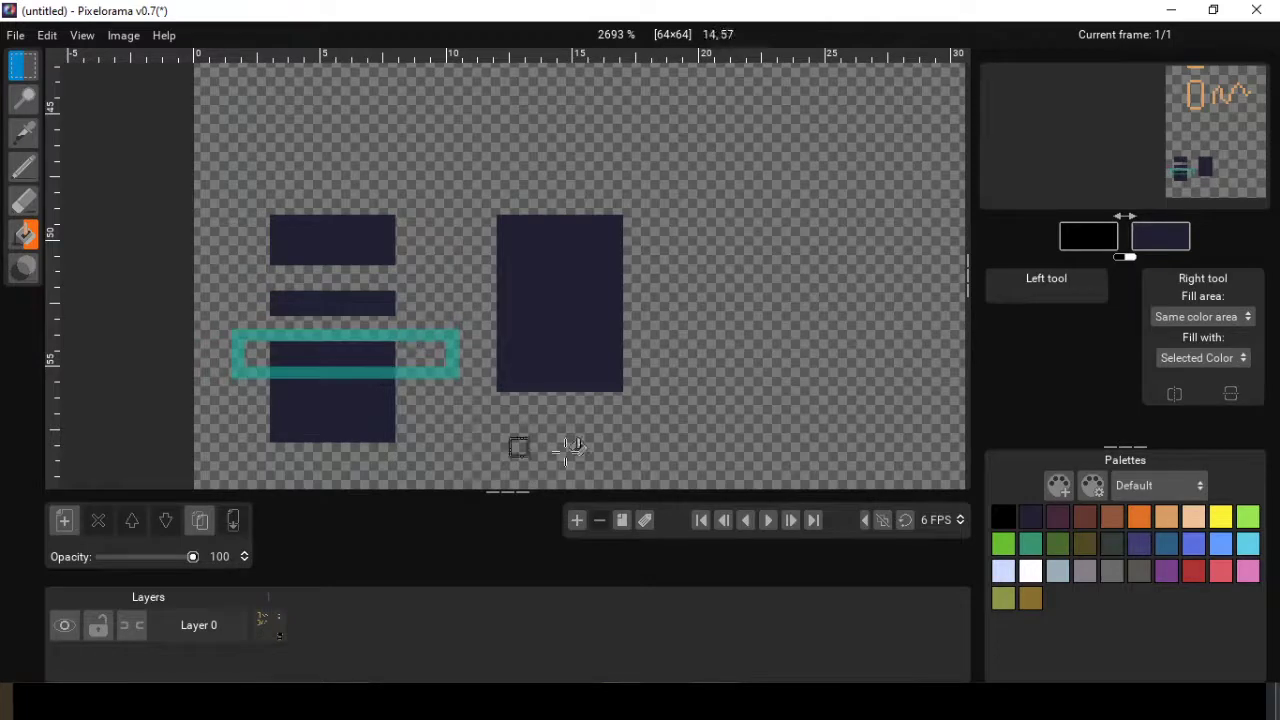
Step: Switch to the DevilDoss.pxo window and examine the devil sprite's separate body parts
left_click(787, 619)
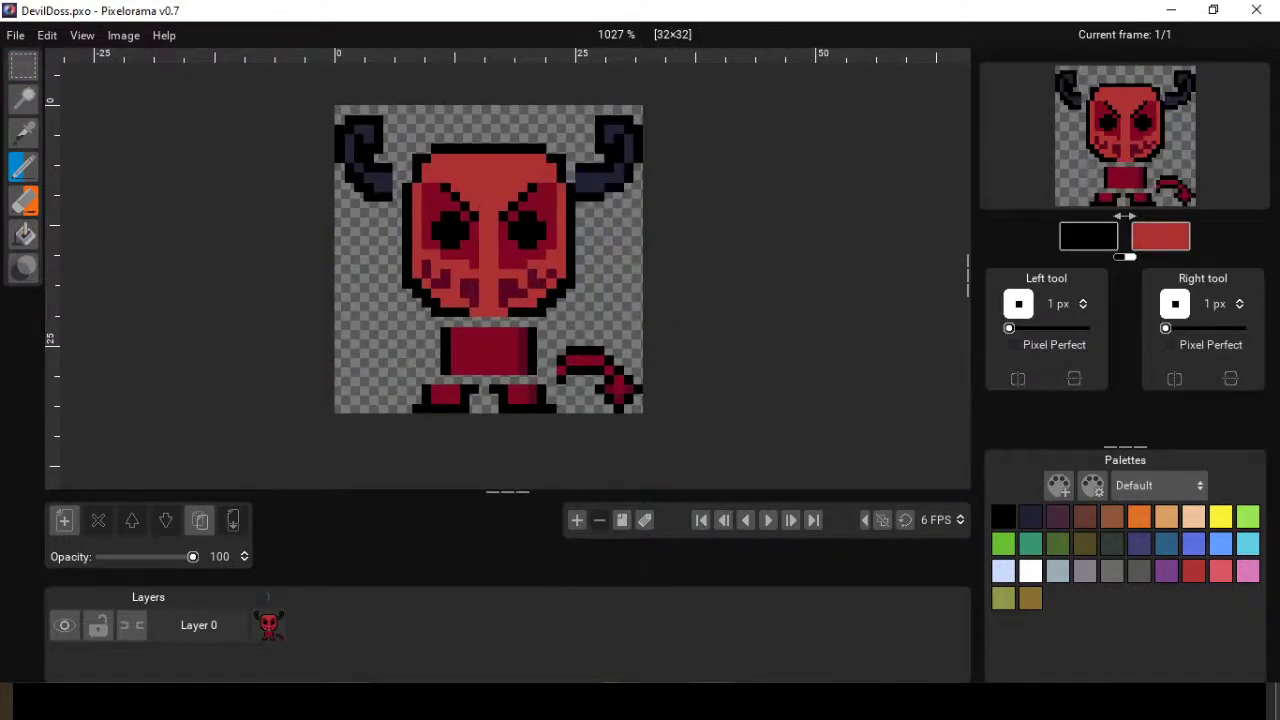
left_click(23, 65)
left_click(23, 167)
scroll(672, 358, "down", 1)
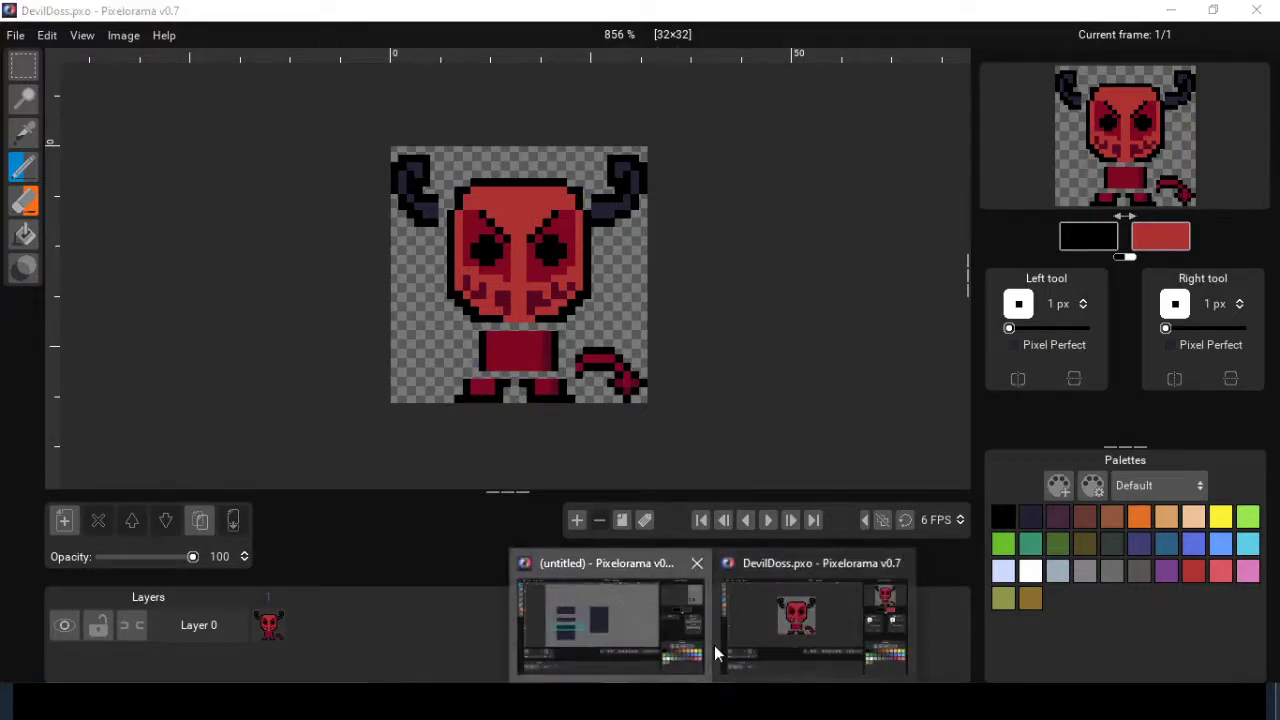
Step: Return to the untitled canvas and move a 2×3 px block out of the right navy rectangle, about 5 px to the right
left_click(683, 644)
left_click_drag(340, 385, 423, 457)
left_click_drag(257, 429, 400, 457)
left_click_drag(340, 385, 363, 405)
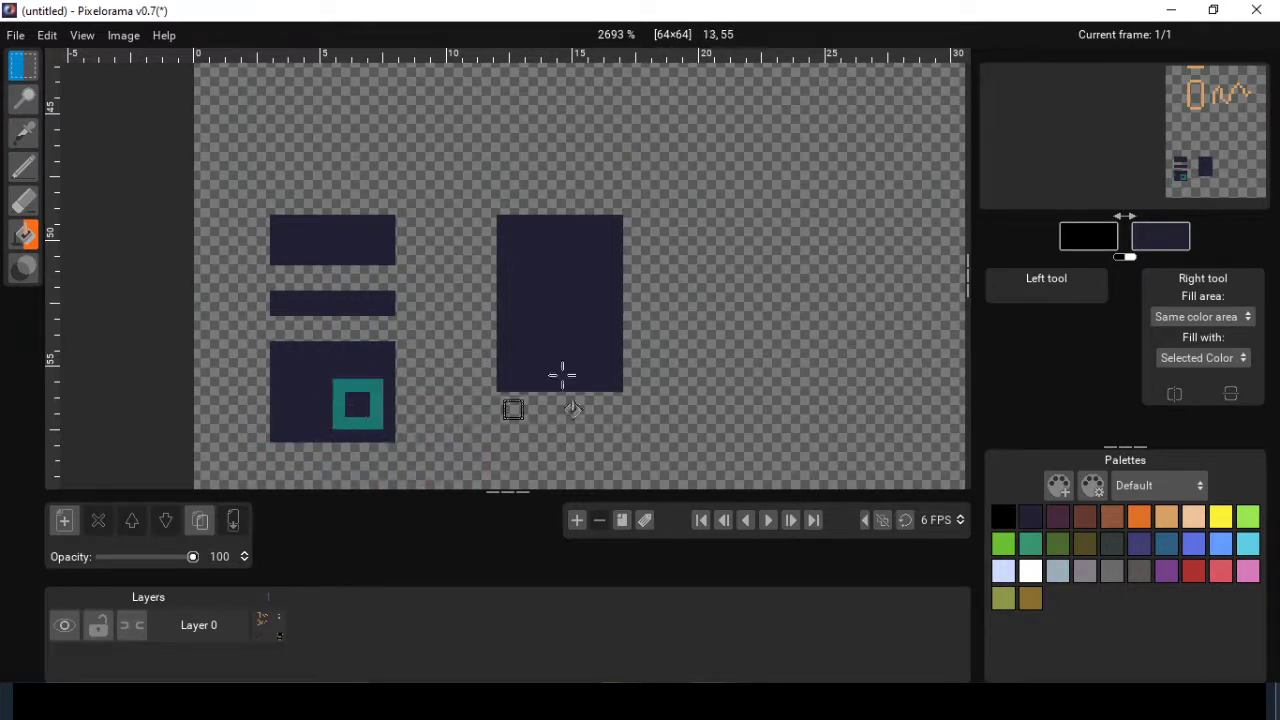
left_click_drag(513, 257, 660, 310)
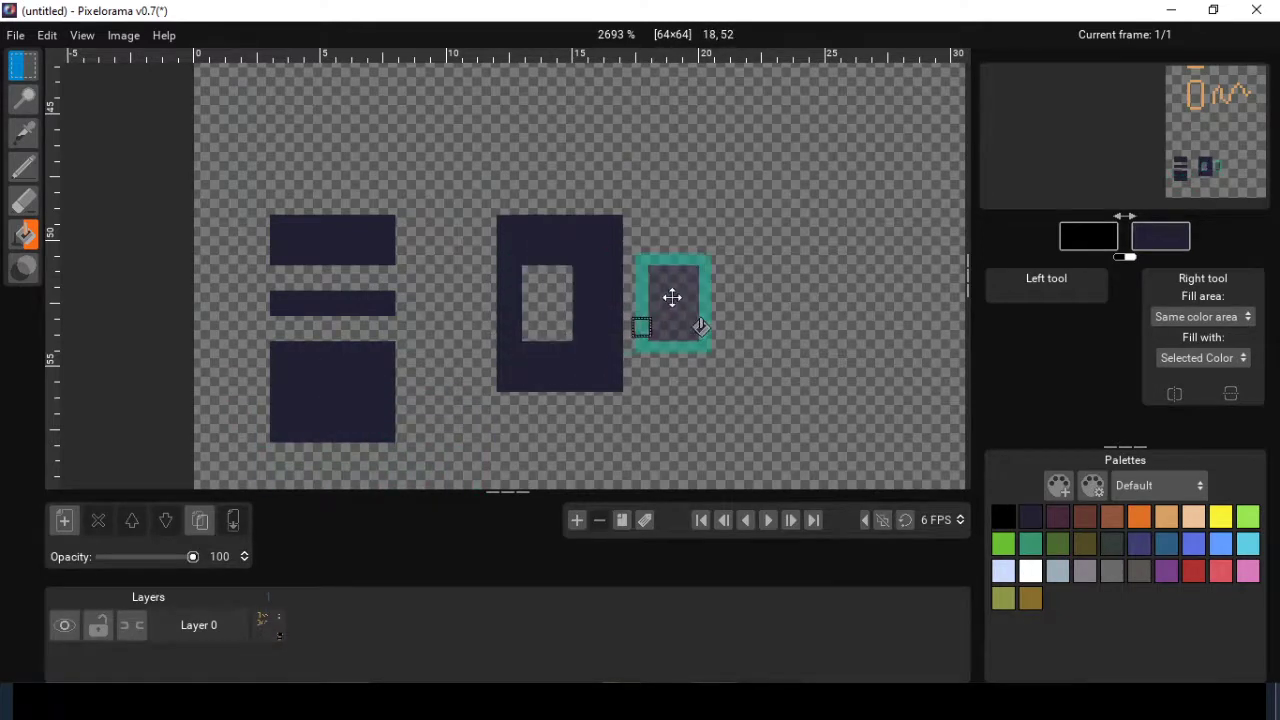
Step: Erase pixels from the detached navy block with the 1 px eraser, using the Pixel Perfect option
left_click(24, 200)
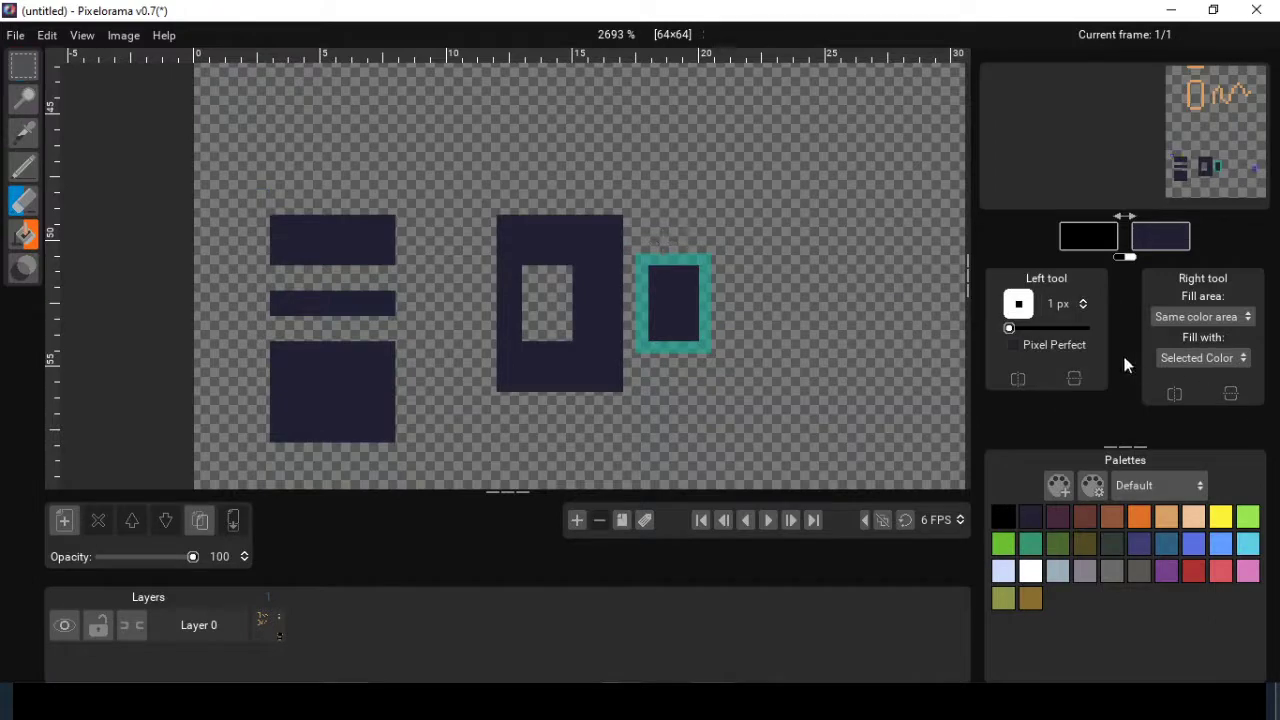
left_click(1016, 346)
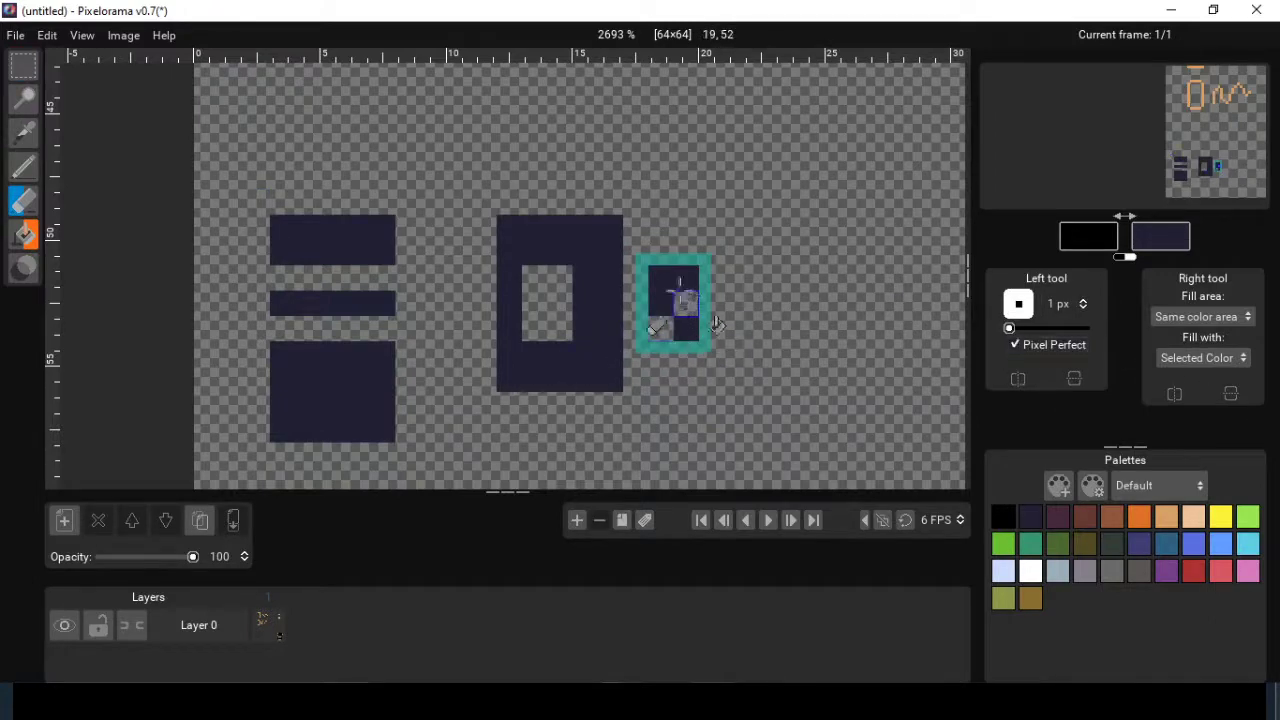
left_click_drag(660, 332, 660, 272)
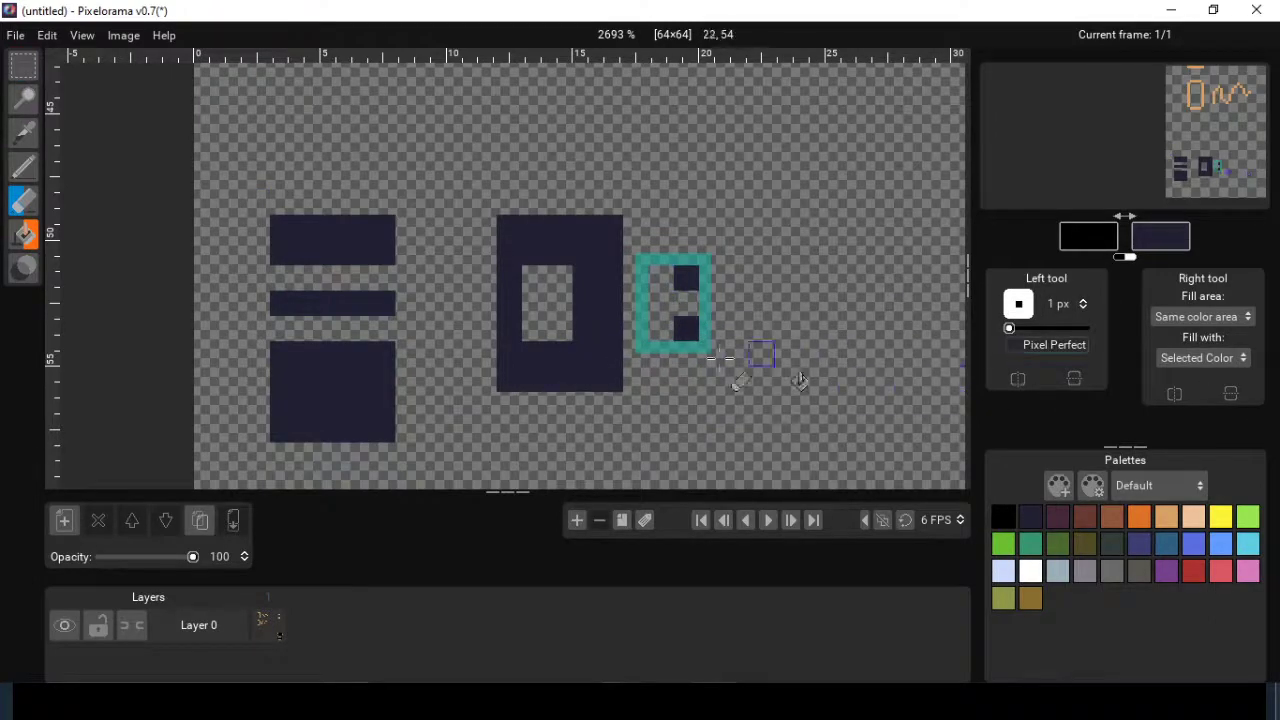
Step: Undo the erasing, the detached block and the splitting of the left navy rectangle
left_click(24, 167)
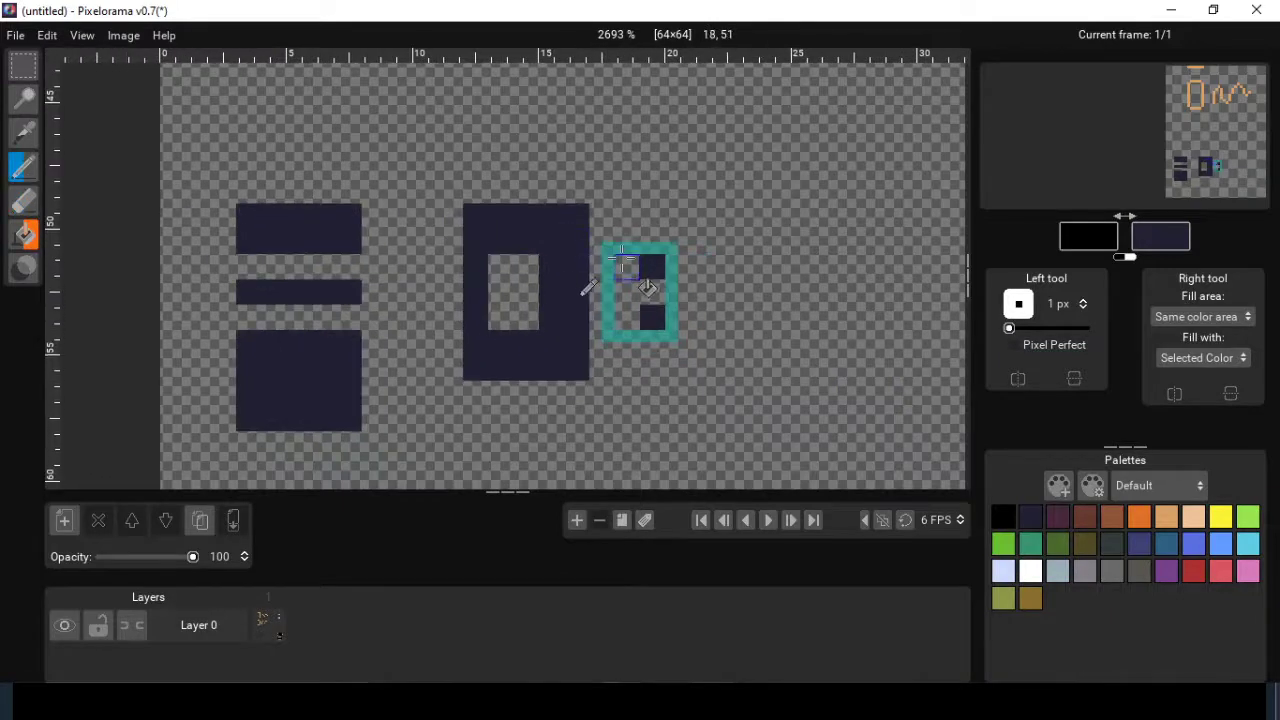
key("ctrl+z")
key("ctrl+z")
key("ctrl+z")
key("ctrl+z")
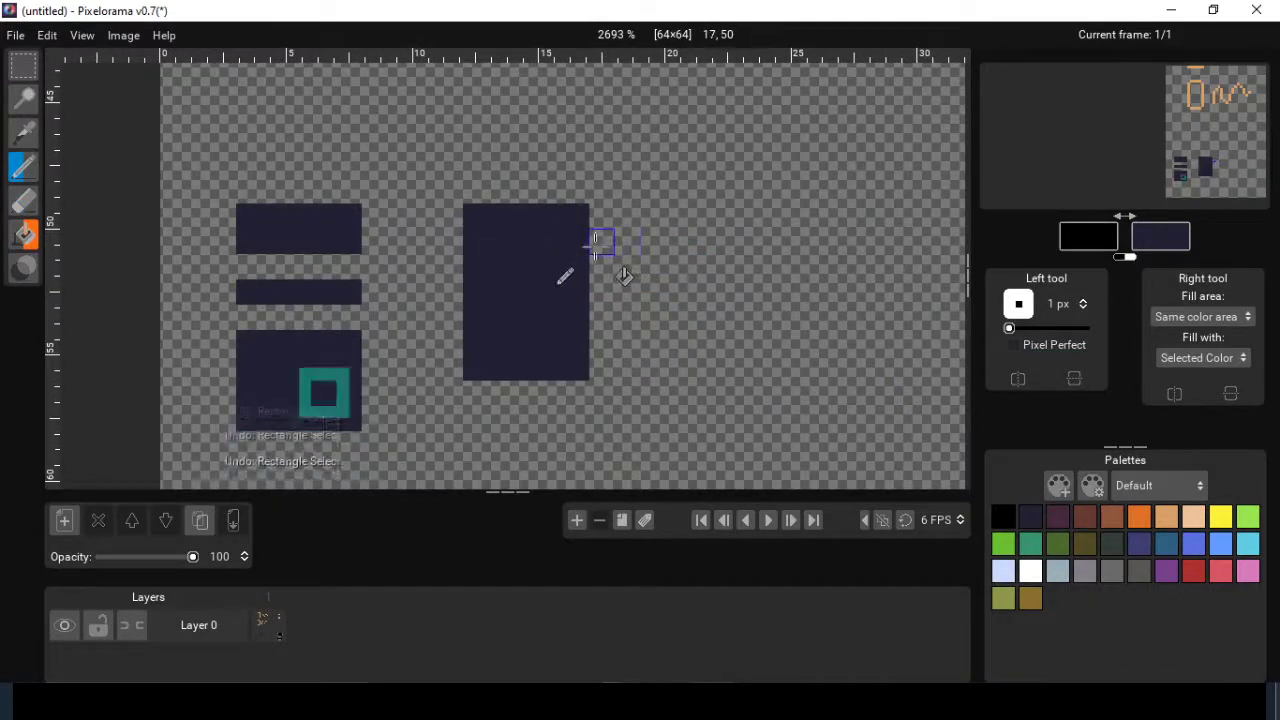
key("ctrl+z")
key("ctrl+z")
key("ctrl+z")
key("ctrl+z")
key("ctrl+z")
key("ctrl+z")
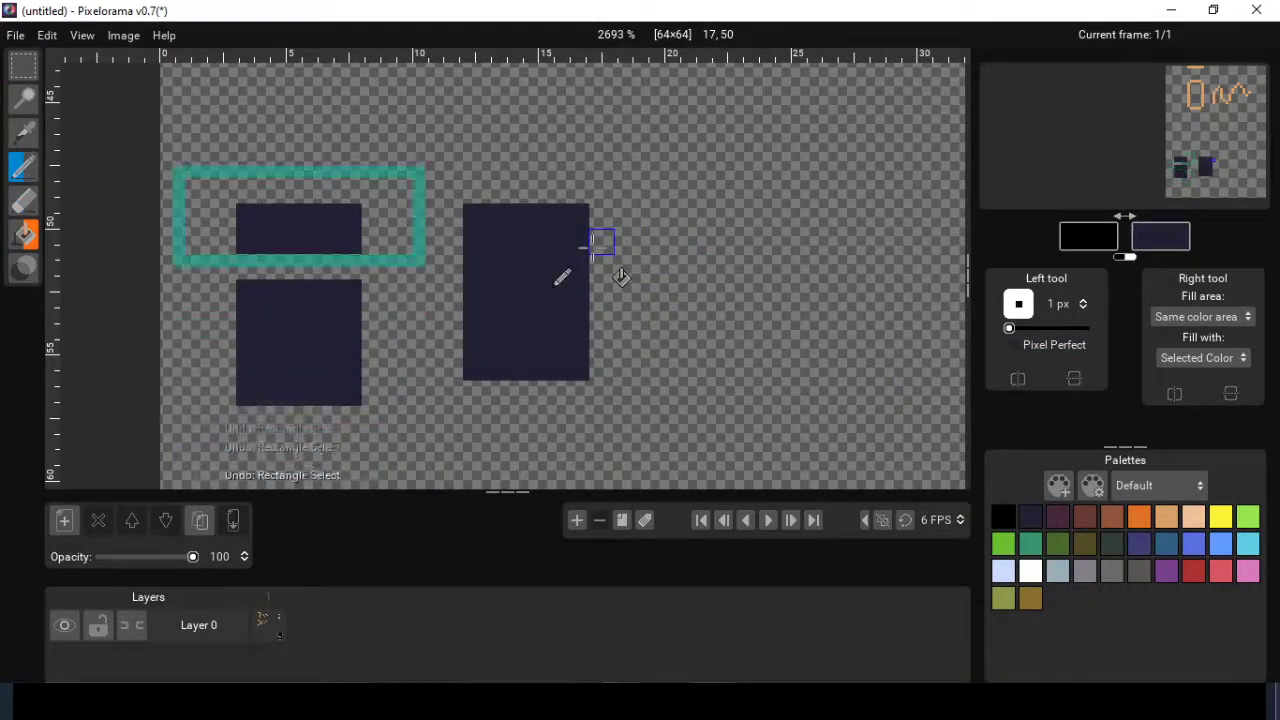
key("ctrl+z")
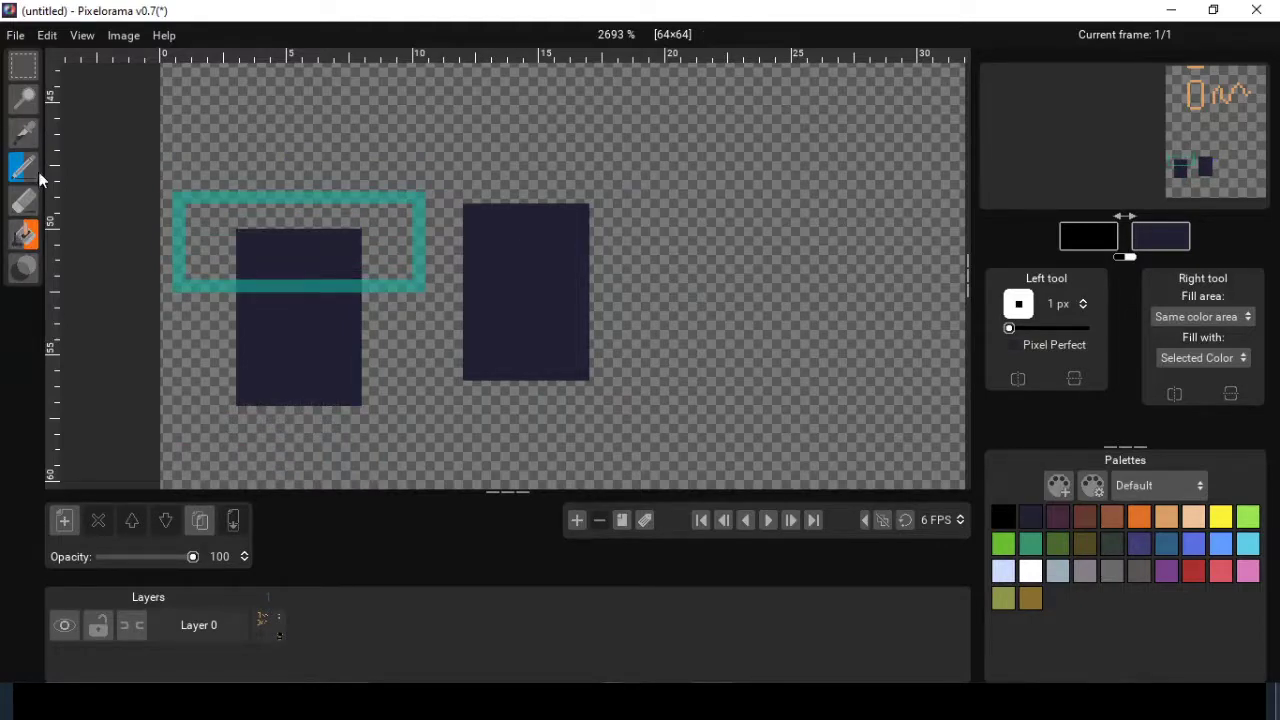
Step: Paint the selected area across the left navy rectangle's upper part solid black with the 1 px pencil
left_click(23, 66)
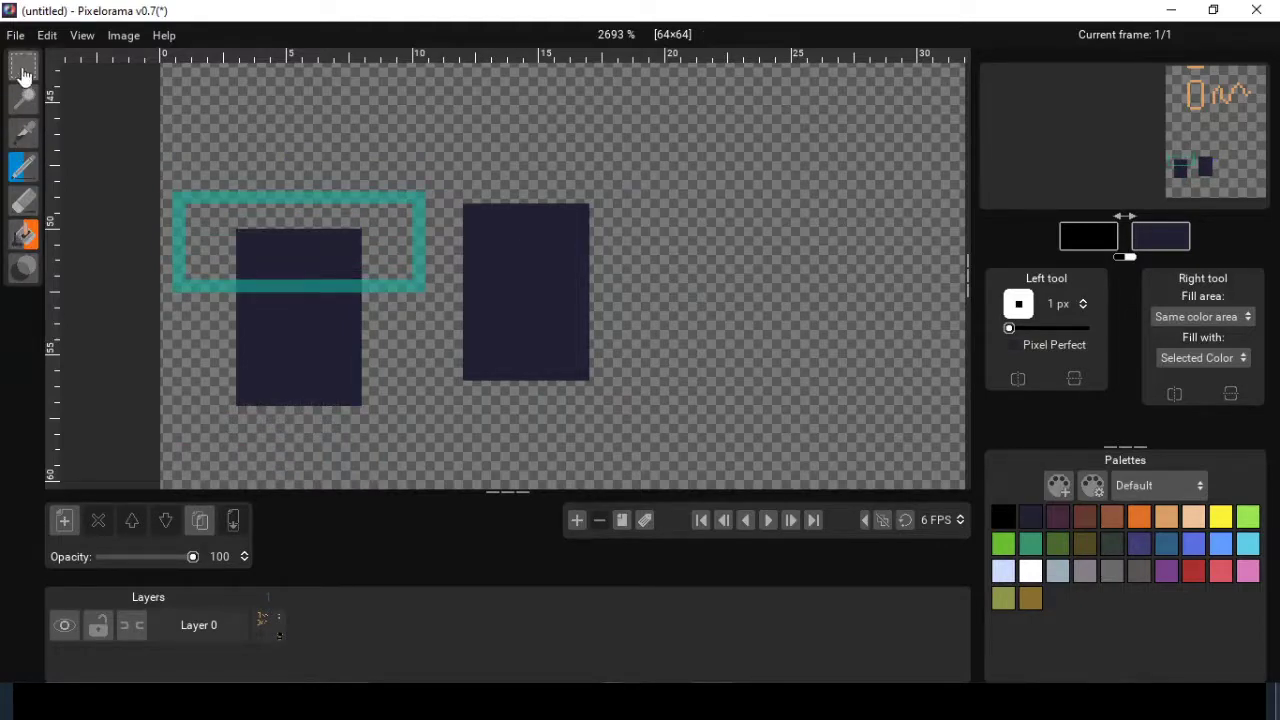
left_click(24, 166)
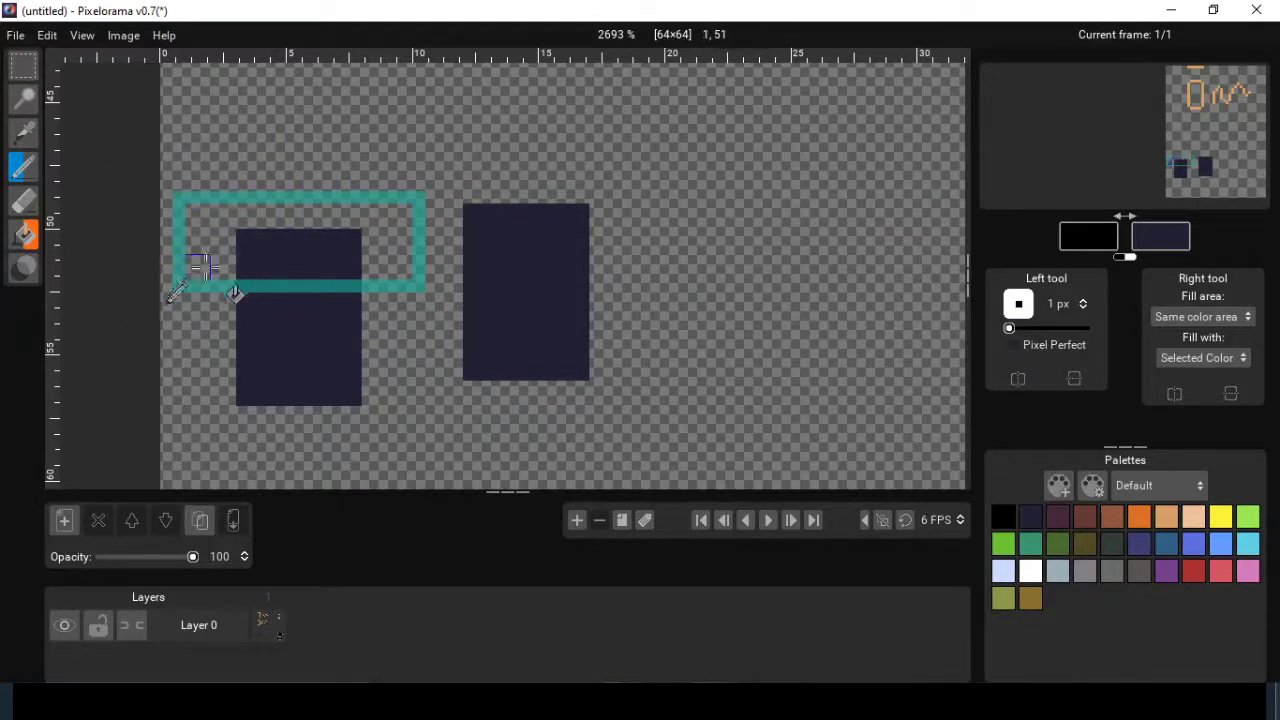
mouse_move(206, 263)
left_mouse_down()
mouse_move(320, 195)
mouse_move(86, 354)
left_mouse_up()
mouse_move(222, 343)
left_mouse_down()
mouse_move(175, 322)
mouse_move(212, 243)
mouse_move(350, 215)
left_mouse_up()
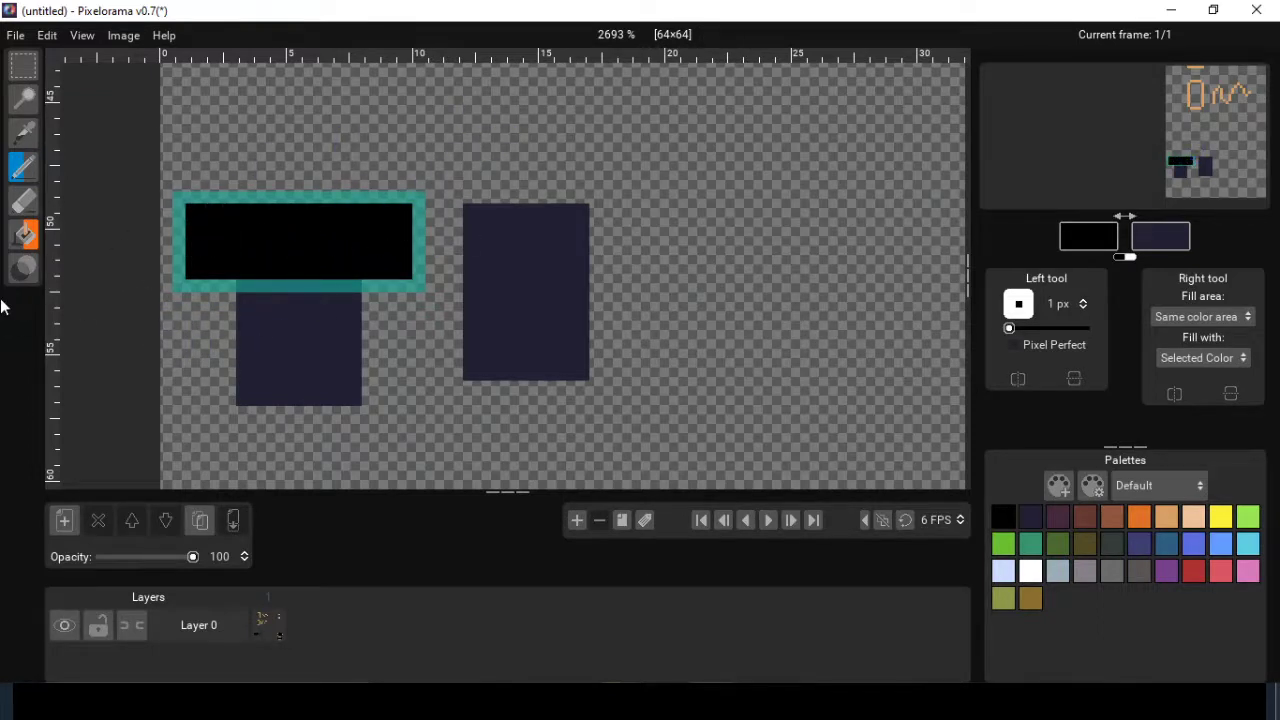
Step: Undo the black painting and the selection around the left rectangle's upper part
key("ctrl+z")
key("ctrl+z")
key("ctrl+z")
key("ctrl+z")
key("ctrl+z")
key("ctrl+z")
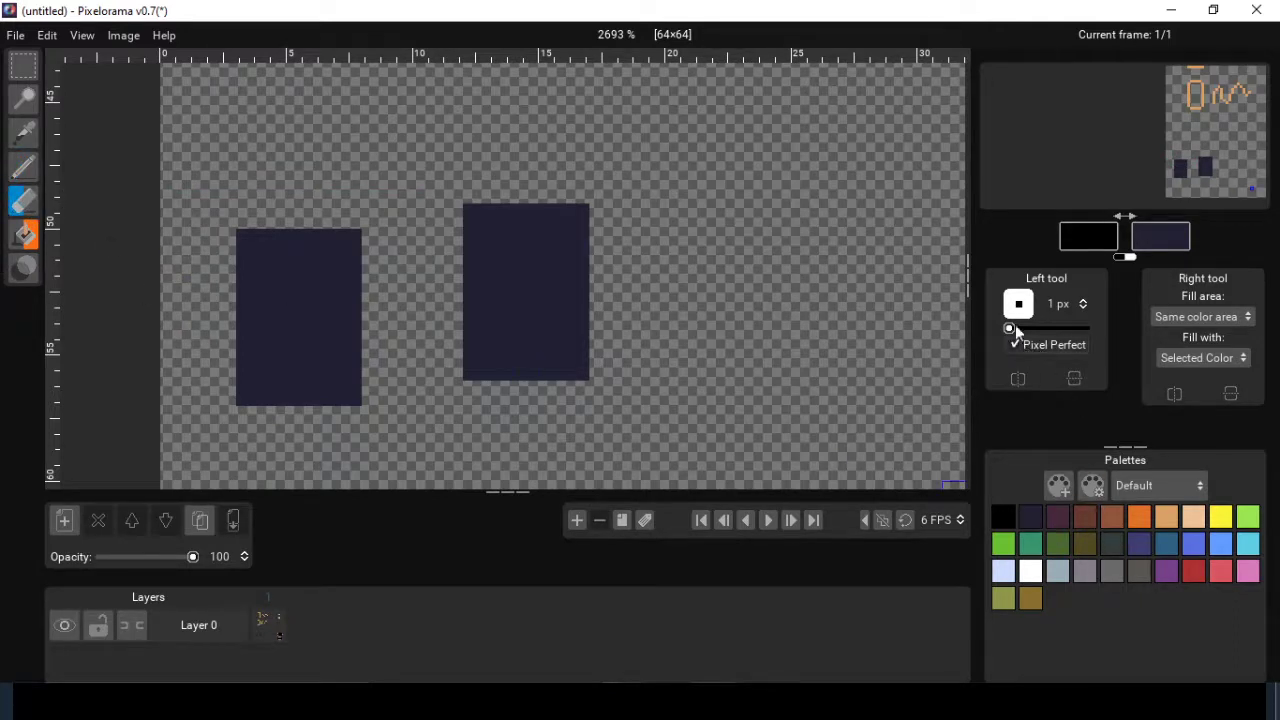
Step: Erase an S shape into the right navy rectangle with Pixel Perfect on, and another into the left one with it off
mouse_move(449, 386)
left_mouse_down()
mouse_move(620, 288)
mouse_move(498, 270)
mouse_move(552, 260)
mouse_move(470, 288)
mouse_move(547, 215)
mouse_move(488, 270)
mouse_move(537, 282)
mouse_move(530, 312)
mouse_move(540, 303)
mouse_move(506, 347)
mouse_move(548, 343)
mouse_move(540, 311)
mouse_move(502, 291)
mouse_move(552, 240)
left_mouse_up()
key("ctrl+z")
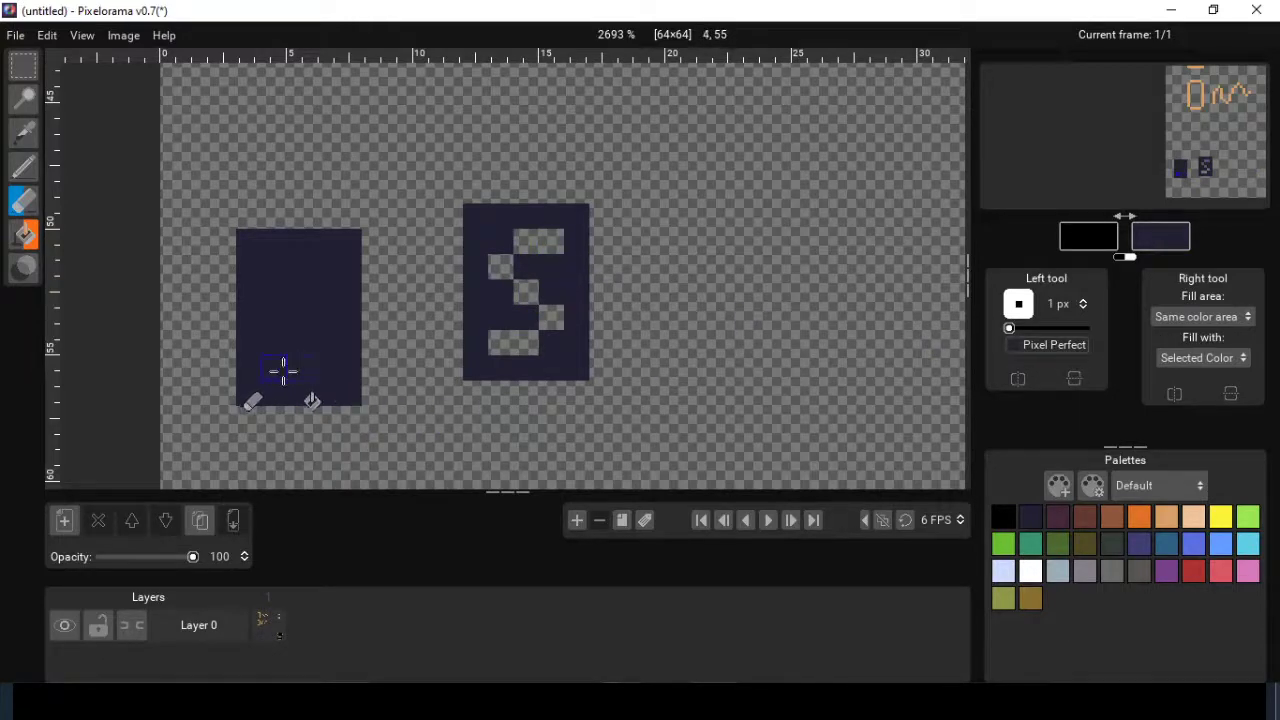
mouse_move(283, 371)
left_mouse_down()
mouse_move(319, 362)
mouse_move(323, 340)
mouse_move(295, 330)
mouse_move(276, 289)
mouse_move(344, 265)
mouse_move(316, 290)
mouse_move(268, 285)
mouse_move(268, 316)
mouse_move(314, 333)
mouse_move(309, 370)
mouse_move(277, 370)
left_mouse_up()
key("ctrl+z")
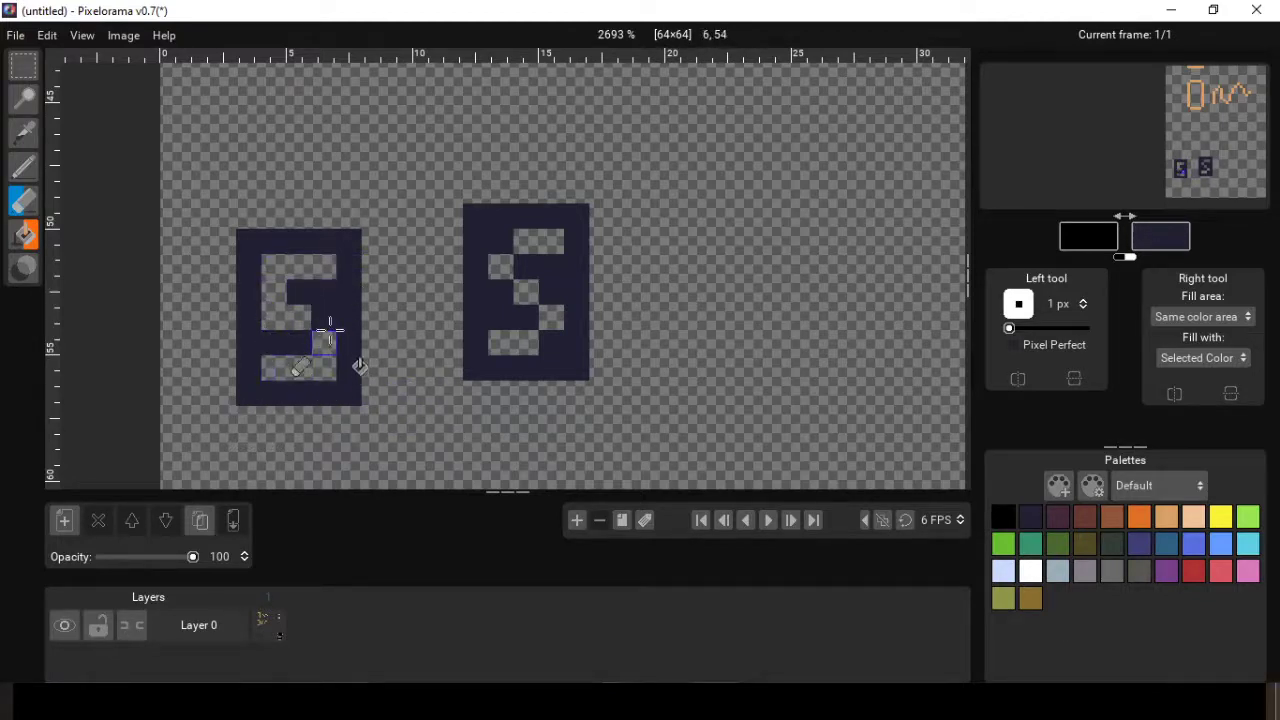
Step: Compare the corners of the two S shapes erased with and without Pixel Perfect
scroll(386, 357, "left", 2)
scroll(386, 357, "up", 3)
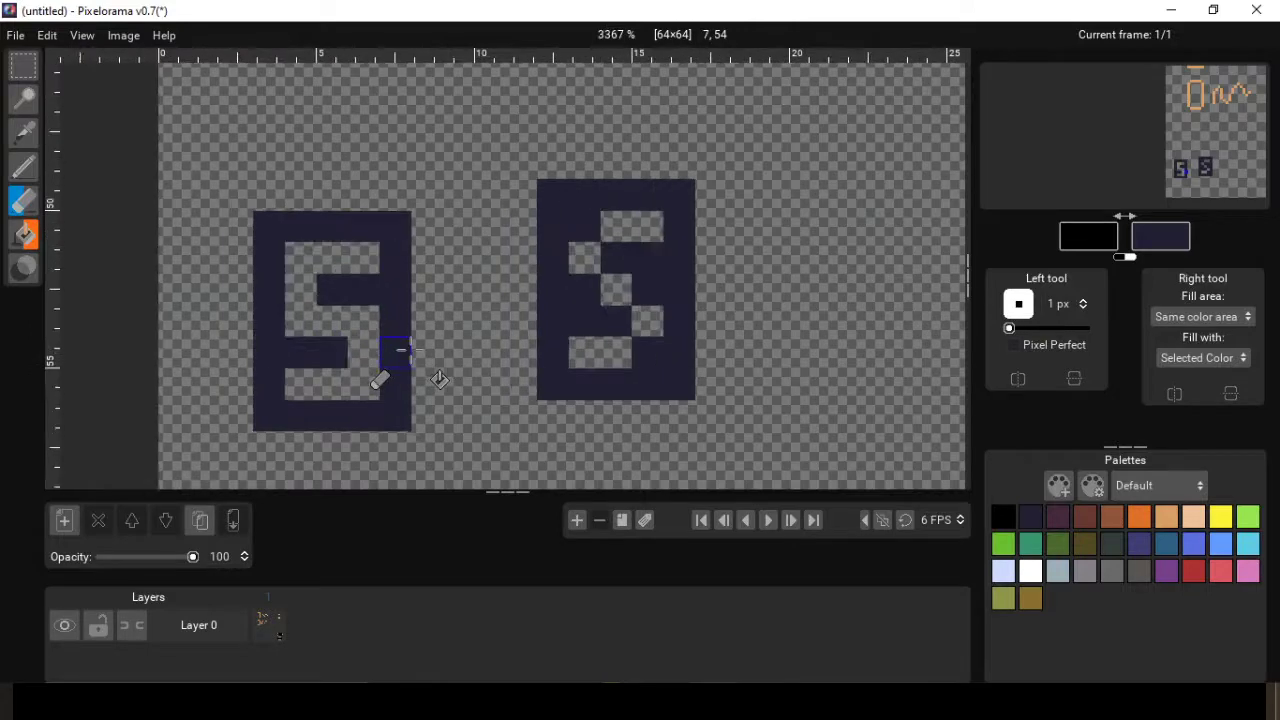
scroll(523, 383, "down", 2)
left_click_drag(533, 382, 375, 361)
left_click_drag(504, 206, 547, 291)
left_click_drag(311, 392, 491, 291)
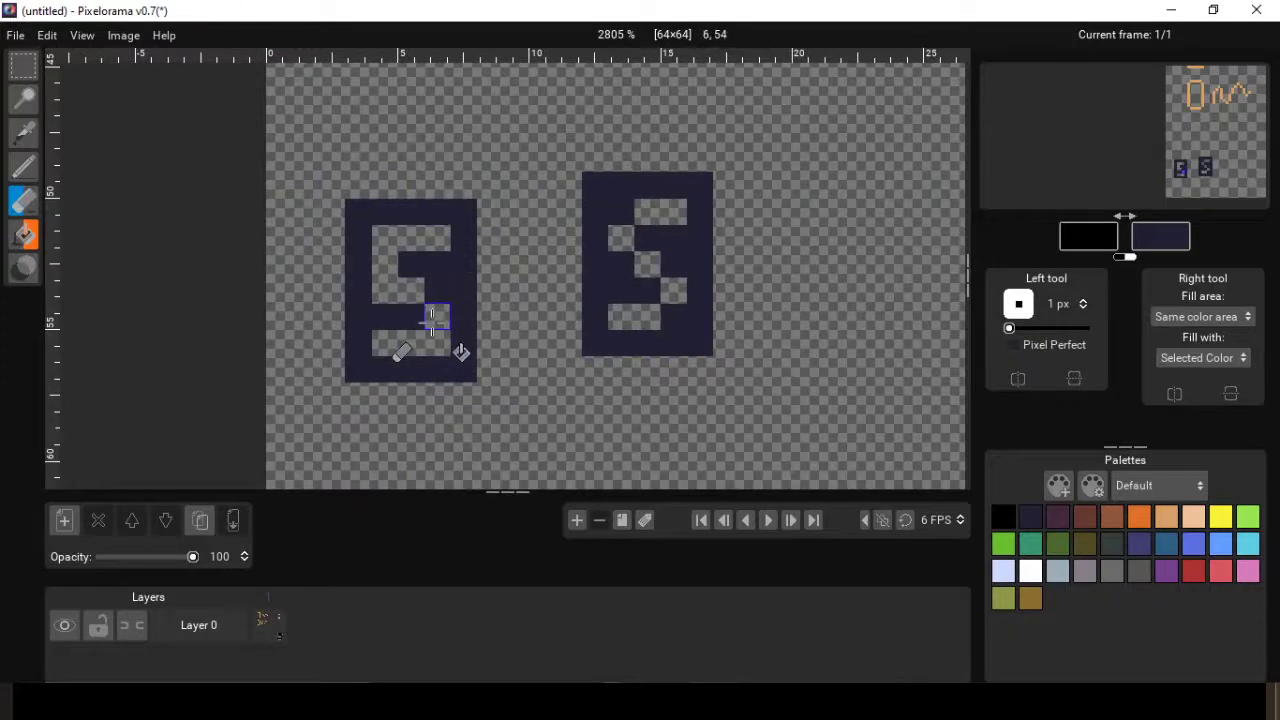
scroll(634, 271, "down", 6)
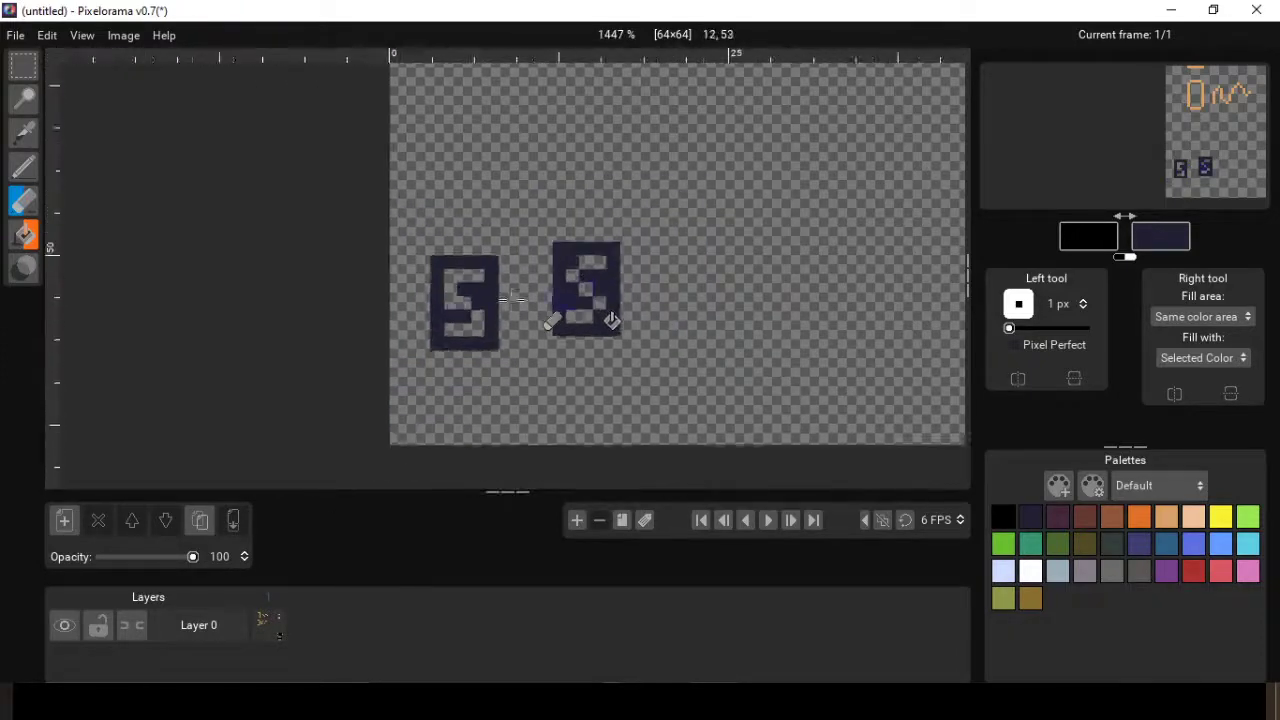
Step: Set Lighten/Darken as both left and right tool and lighten the right rectangle's upper right corner pixel by 10 per stroke
left_click(22, 269)
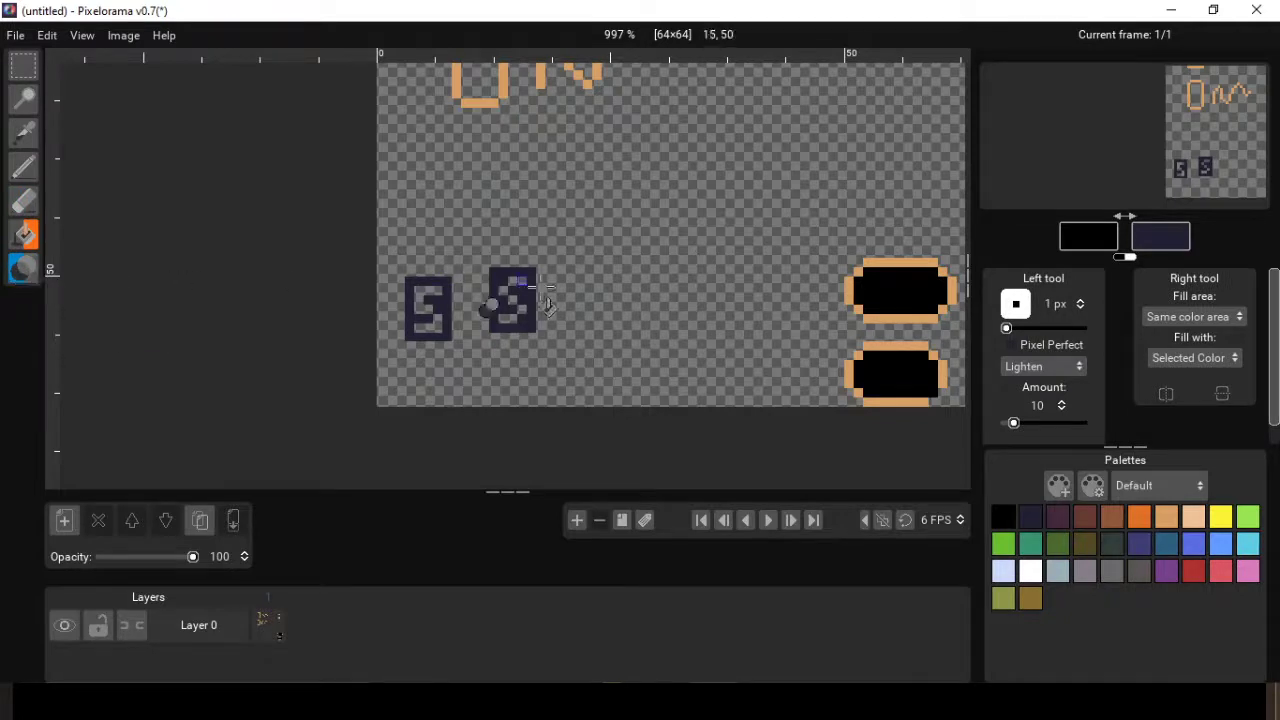
scroll(538, 295, "up", 7)
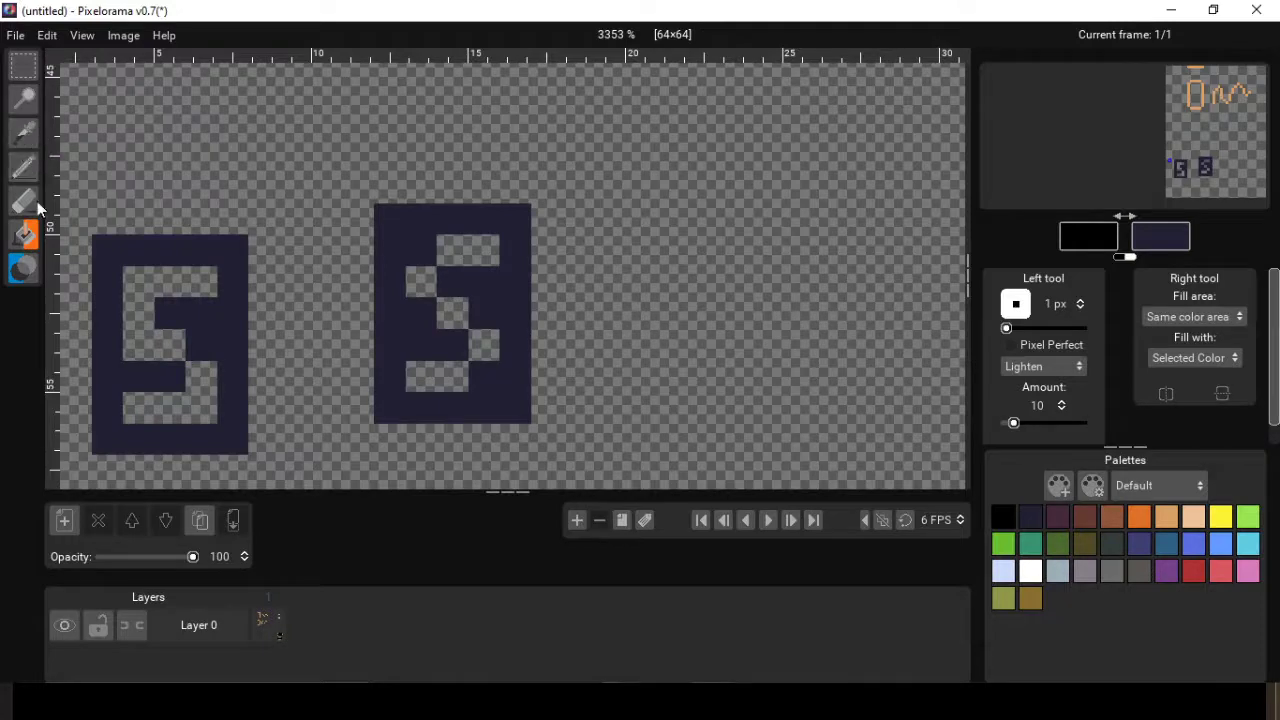
right_click(17, 276)
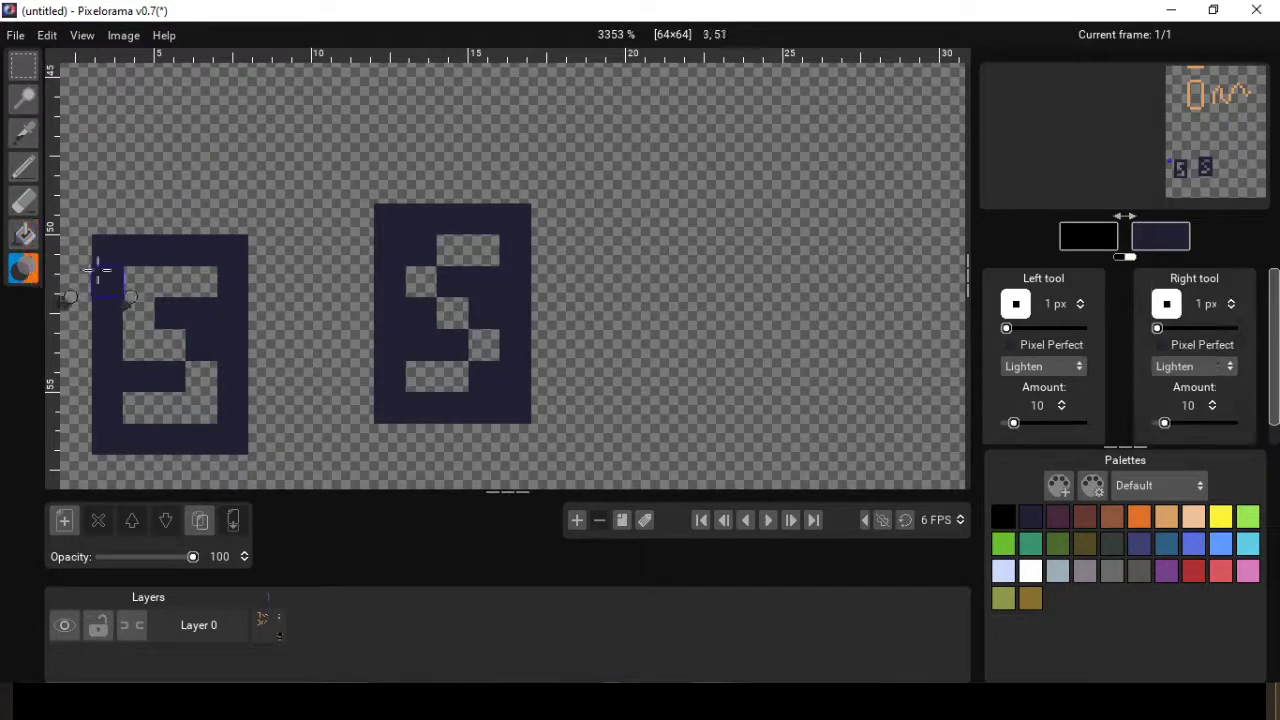
left_click(510, 226)
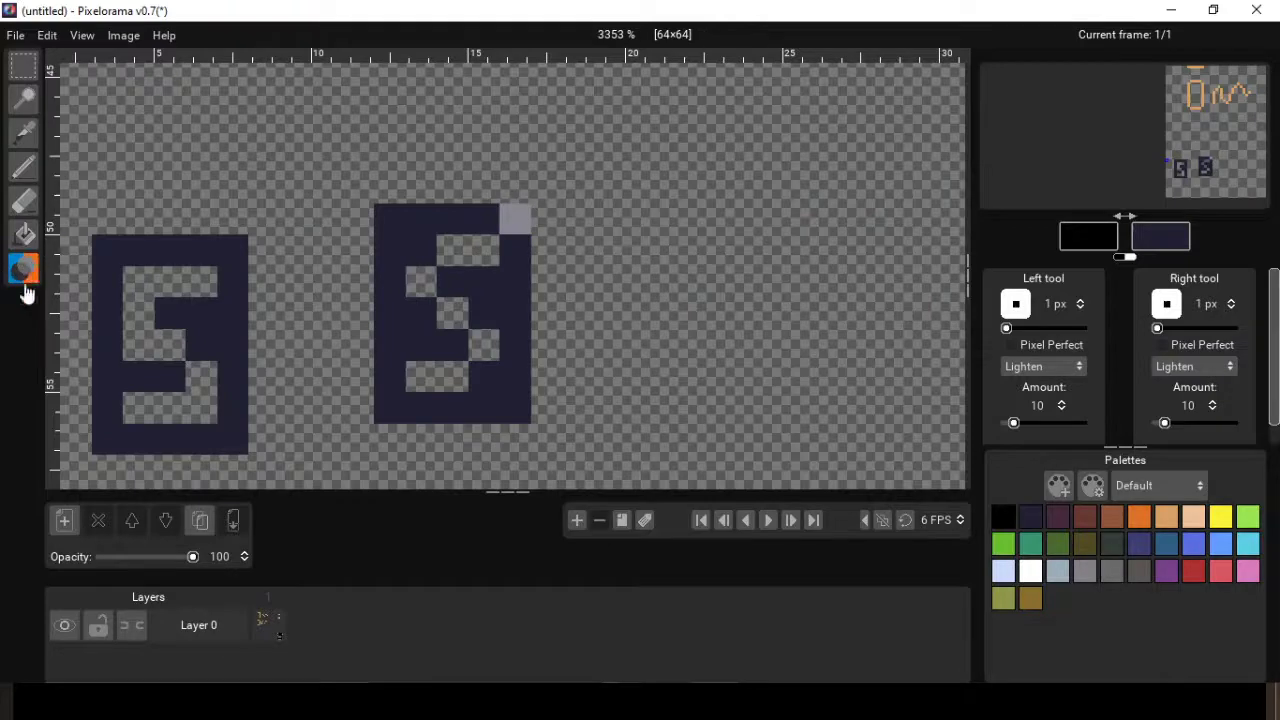
Step: Lighten three adjoining pixels on the right rectangle's right edge, making the middle one nearly white and the outer two grey
left_click(515, 312)
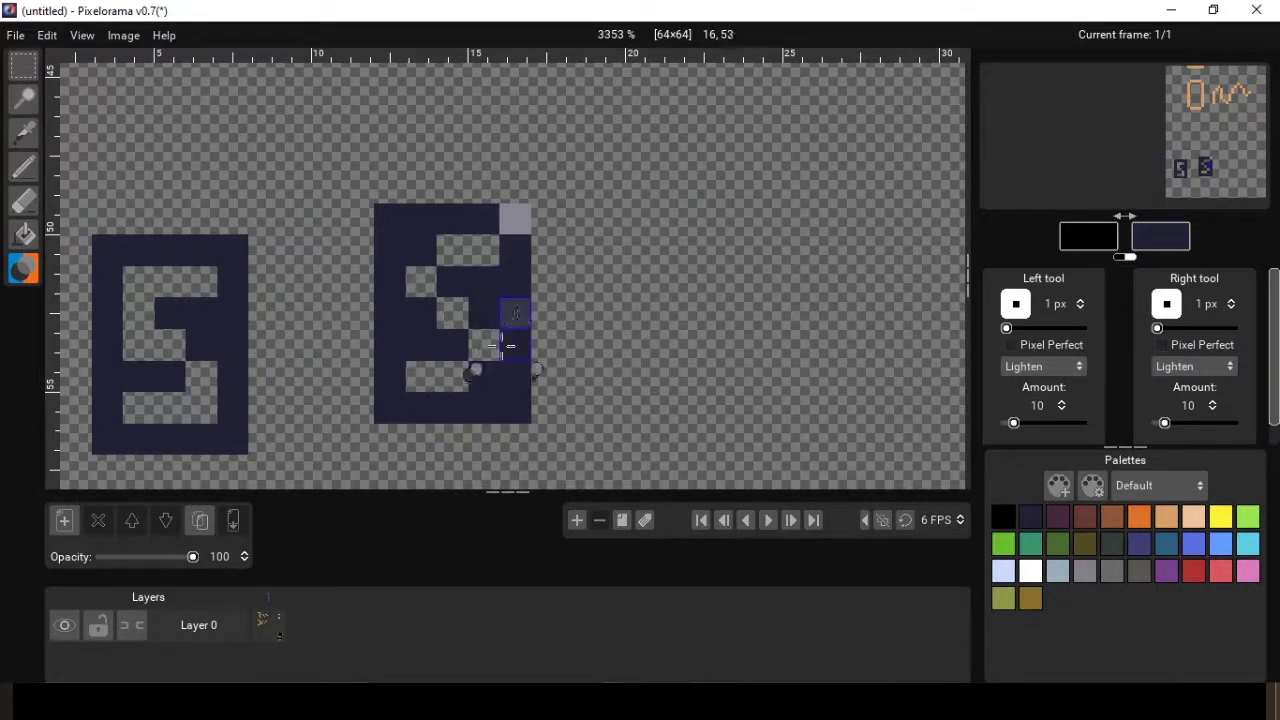
left_click(515, 344)
left_click(507, 374)
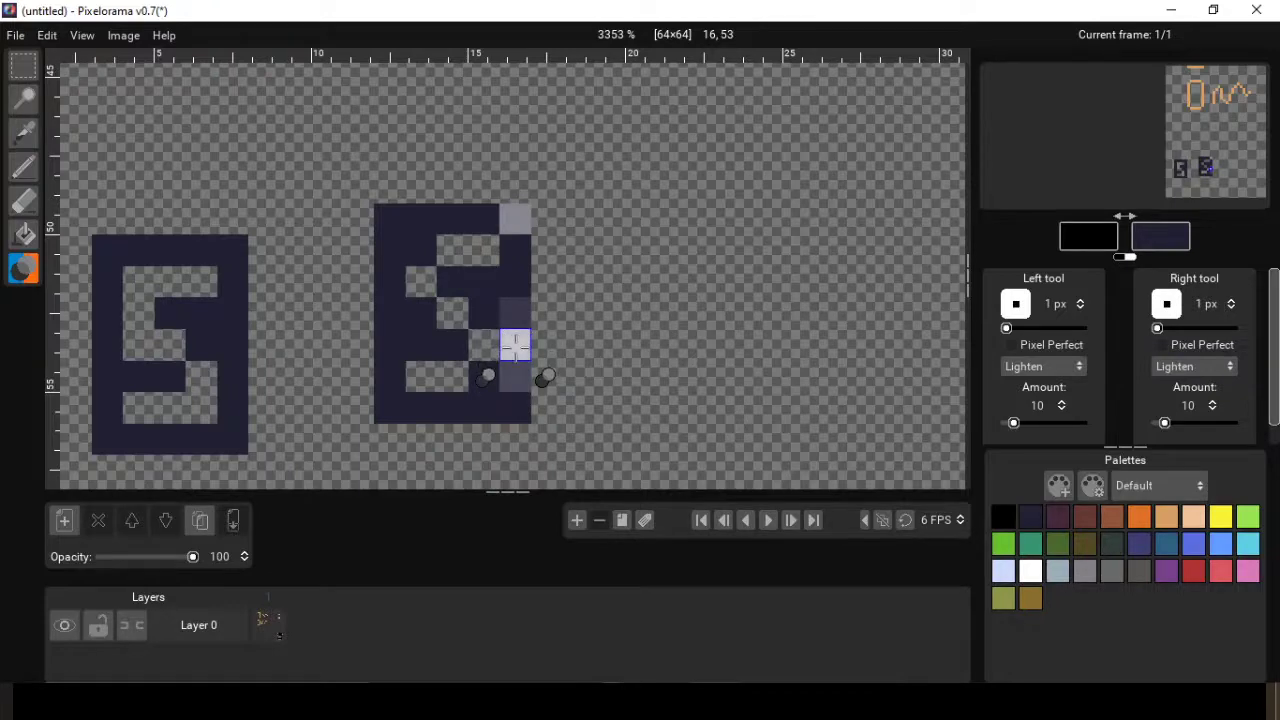
left_click(515, 344)
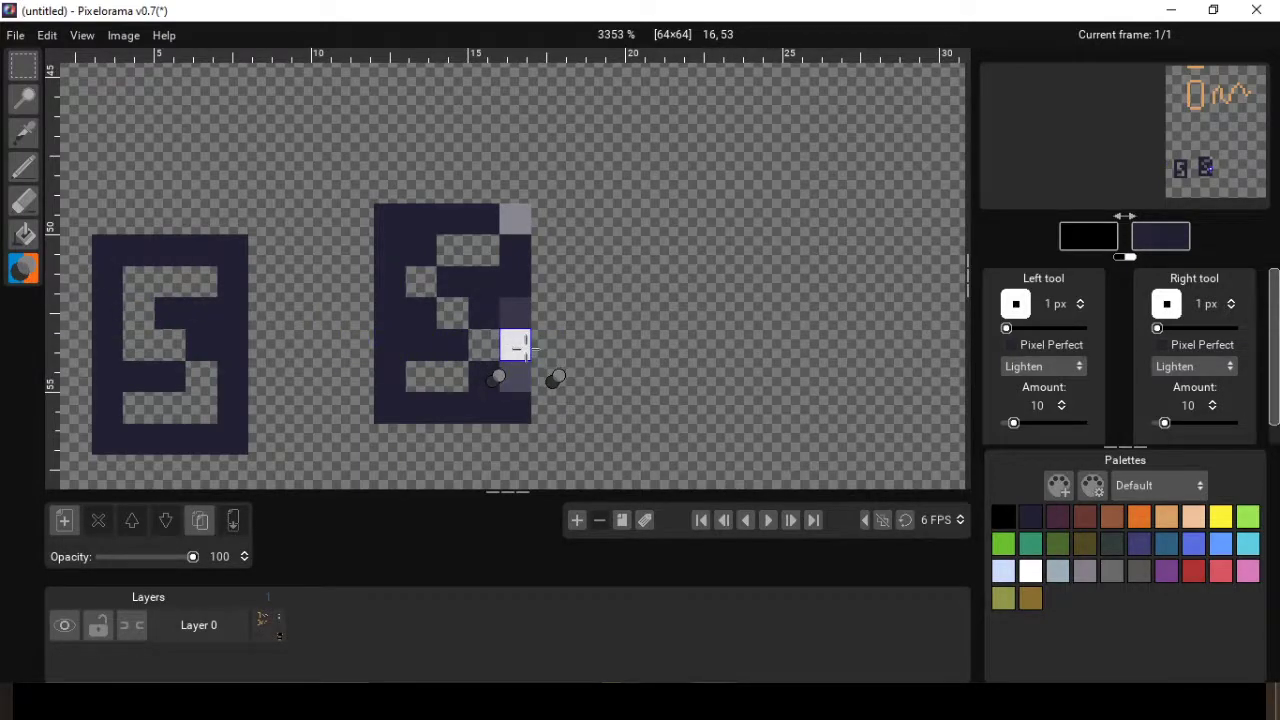
left_click(515, 313)
left_click(515, 376)
left_click(515, 376)
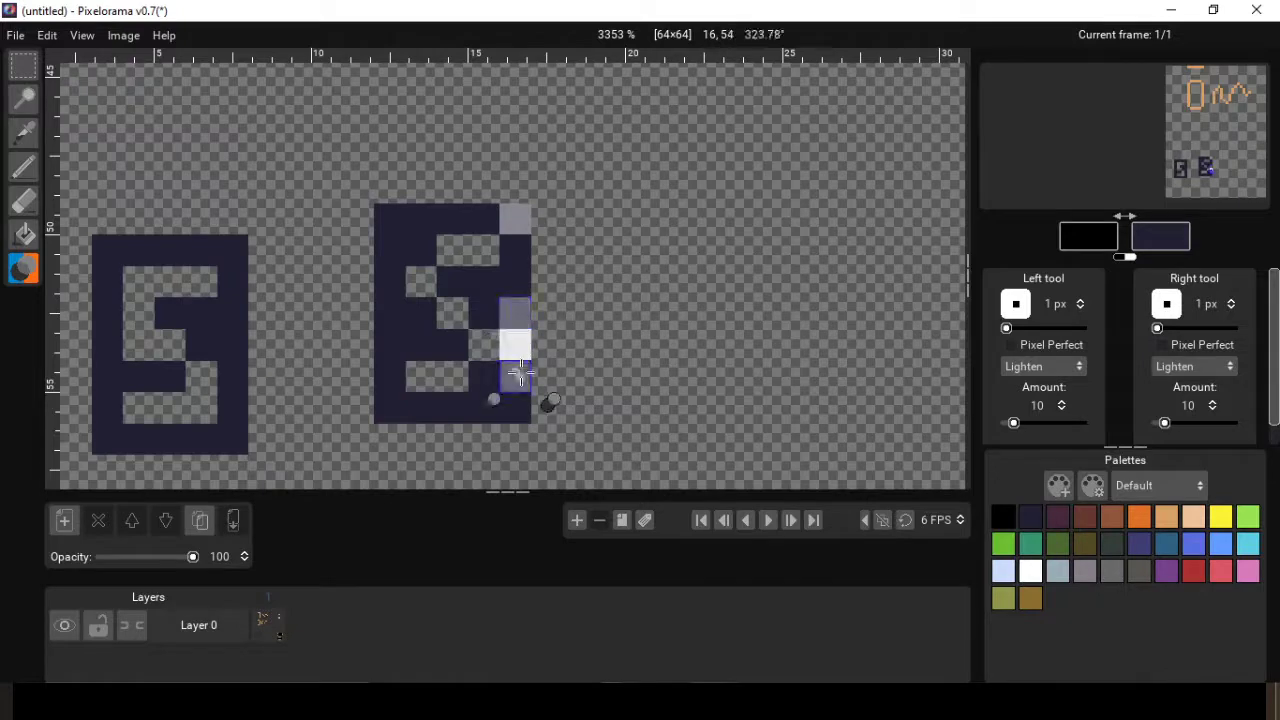
Step: Lighten the right rectangle's lower right corner pixel and a few pixels along its top and left edges
left_click(517, 406)
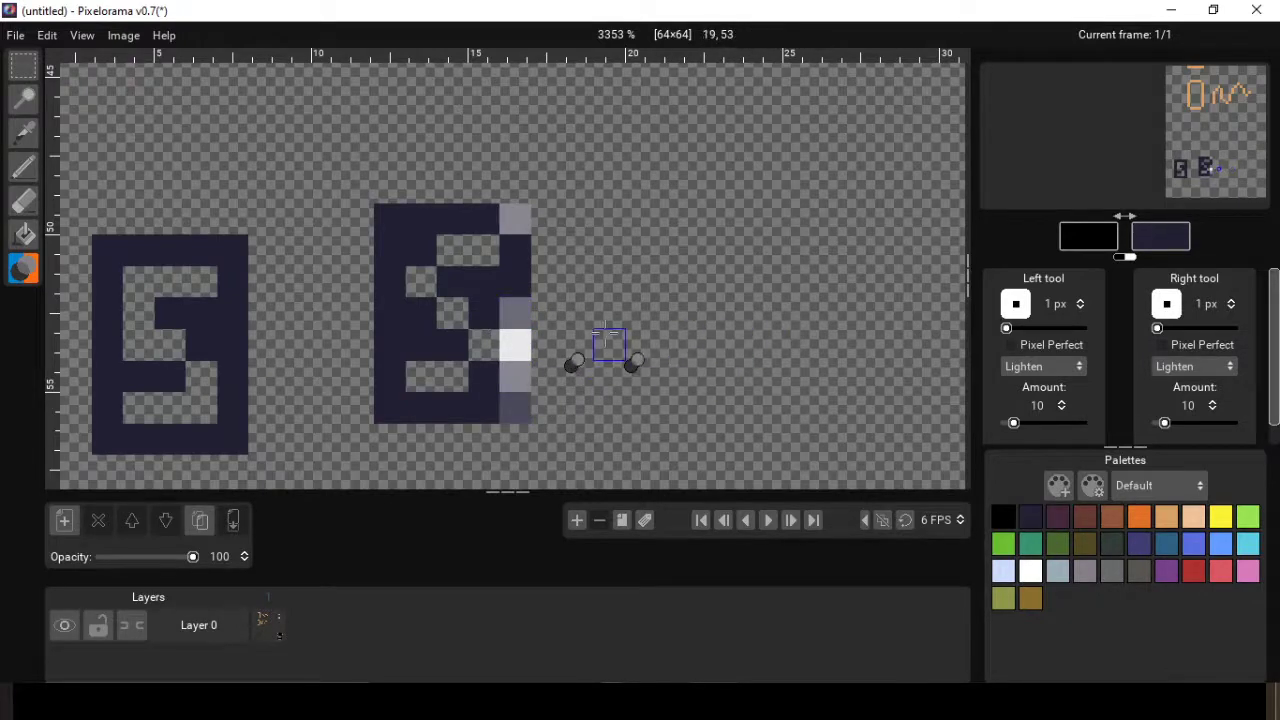
left_click(452, 216)
left_click(392, 250)
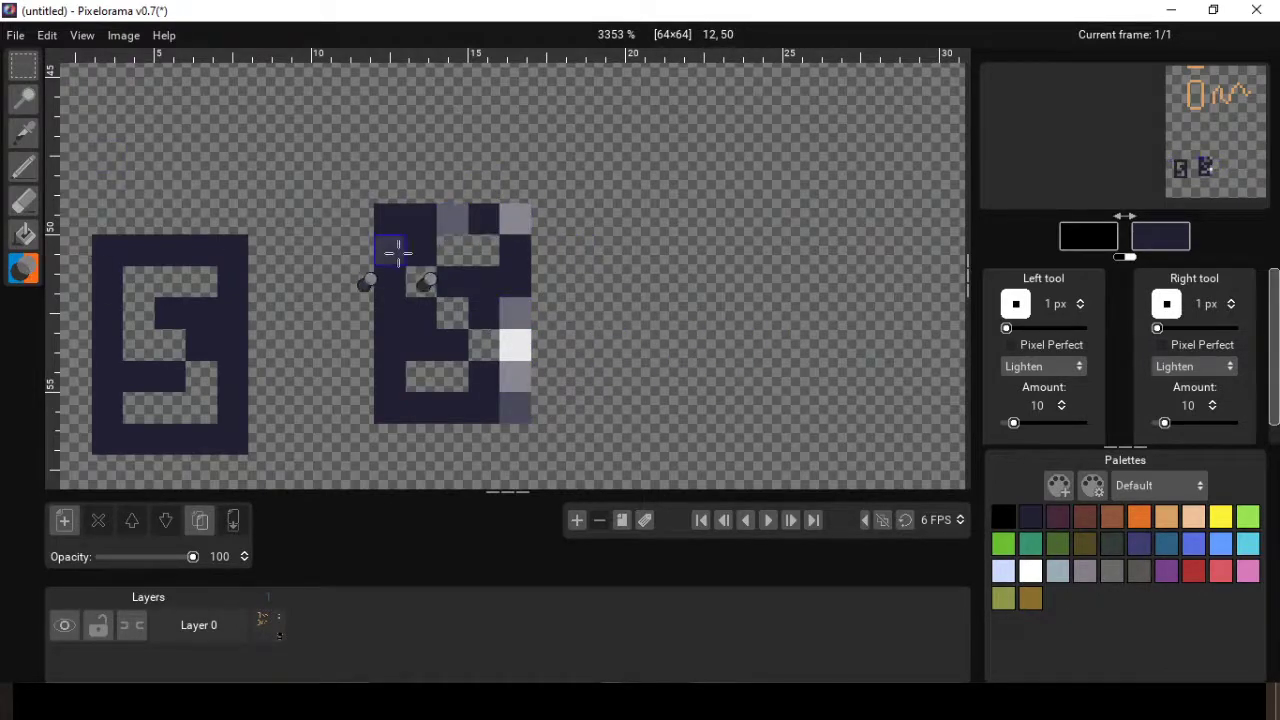
left_click(392, 250)
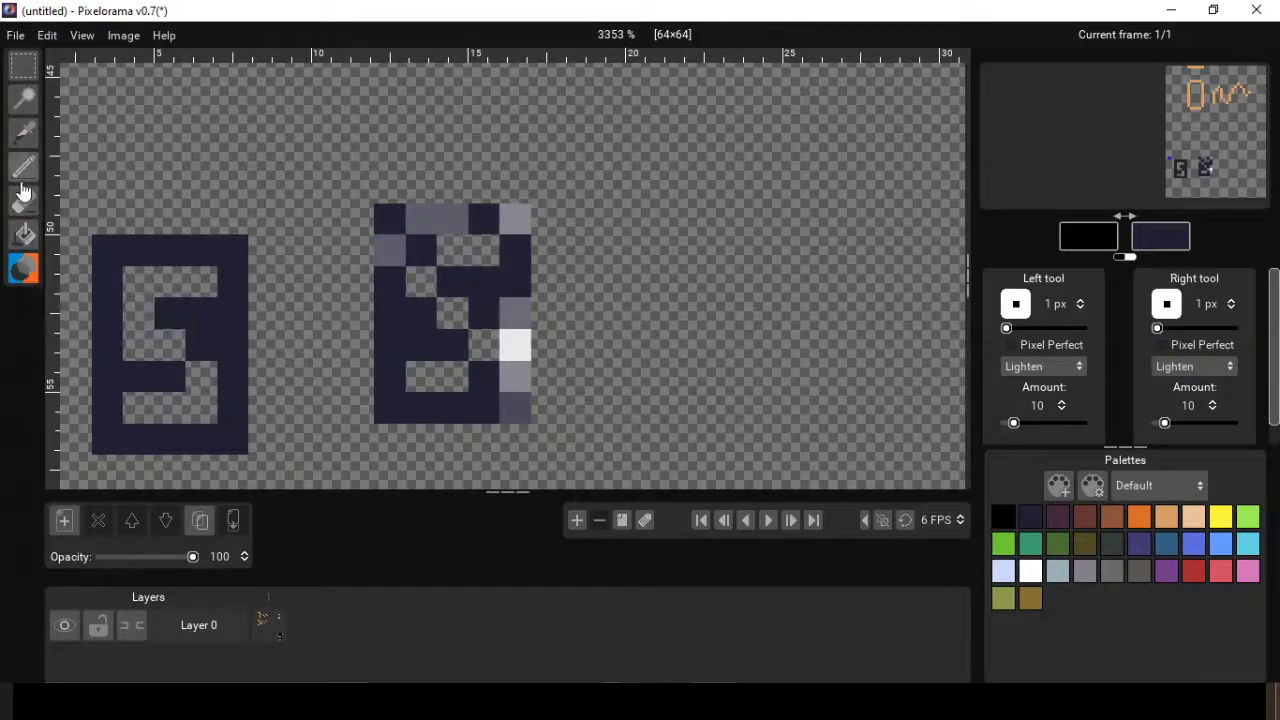
Step: Undo the recent Lighten strokes on the right rectangle, including those on its top and left edges
key("ctrl+z")
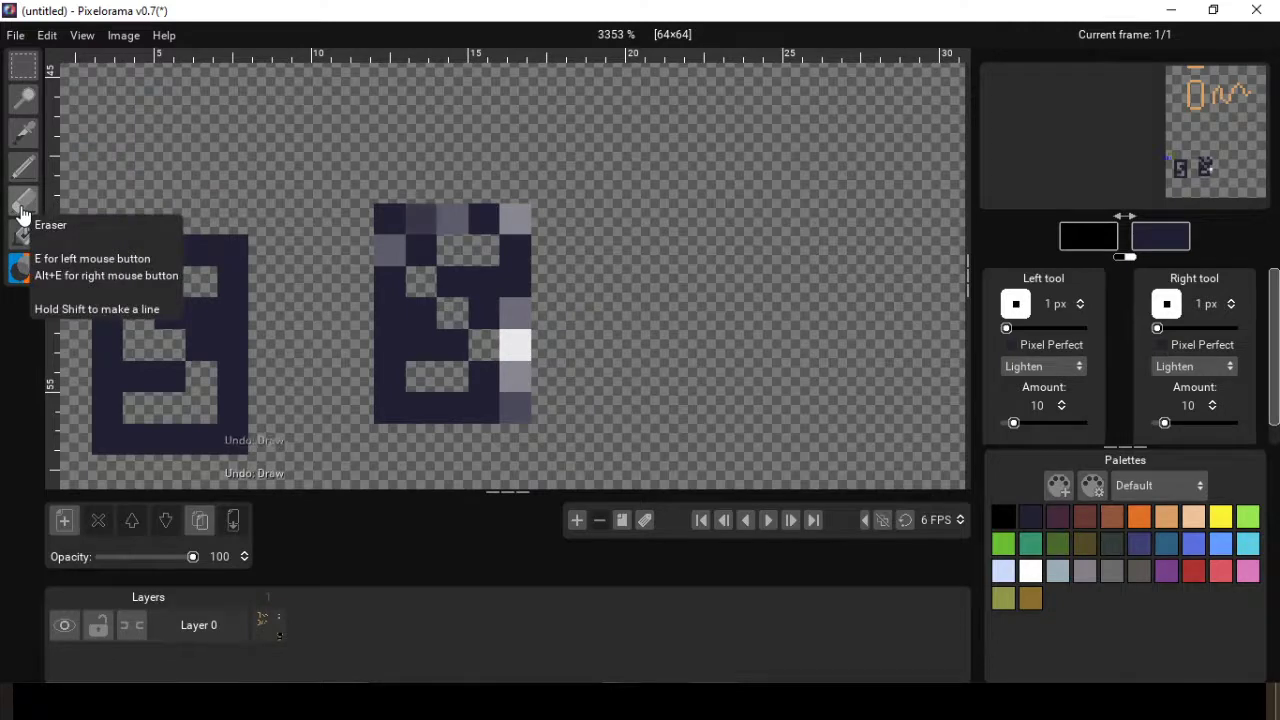
key("ctrl+z")
key("ctrl+z")
key("ctrl+z")
key("ctrl+z")
key("ctrl+z")
key("ctrl+z")
key("ctrl+z")
key("ctrl+z")
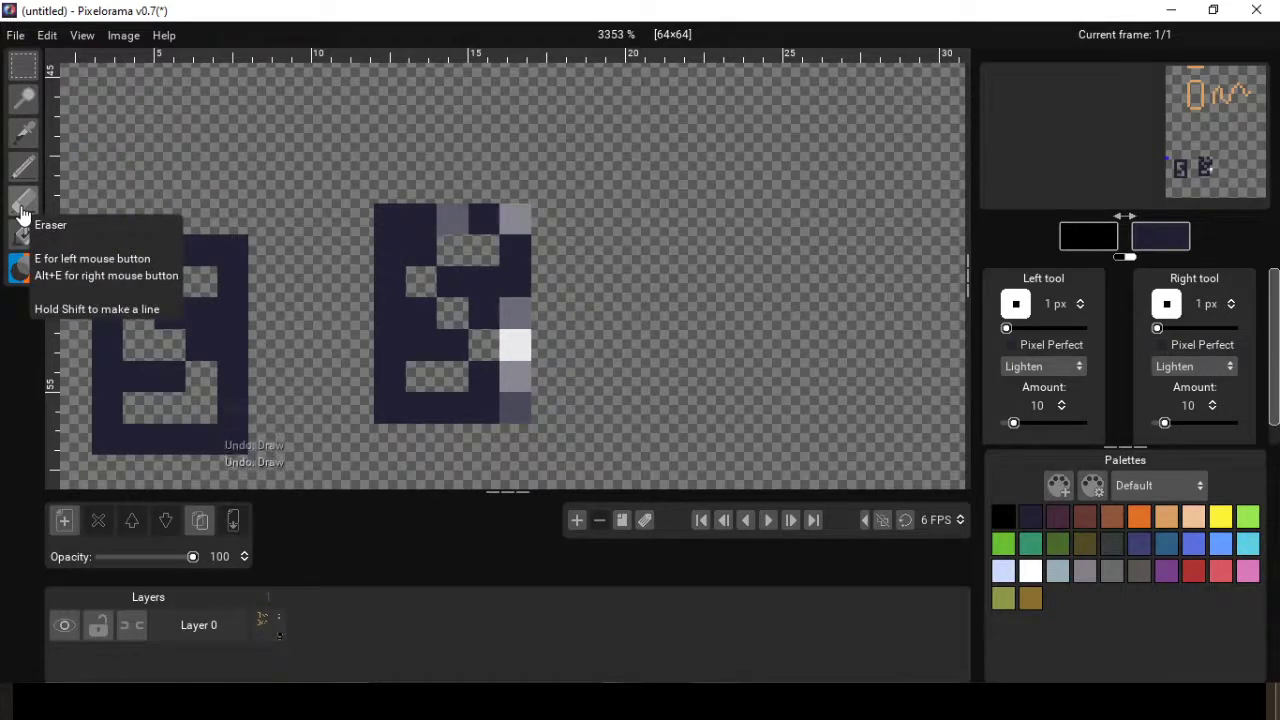
key("ctrl+z")
key("ctrl+z")
key("ctrl+z")
key("ctrl+z")
key("ctrl+z")
key("ctrl+z")
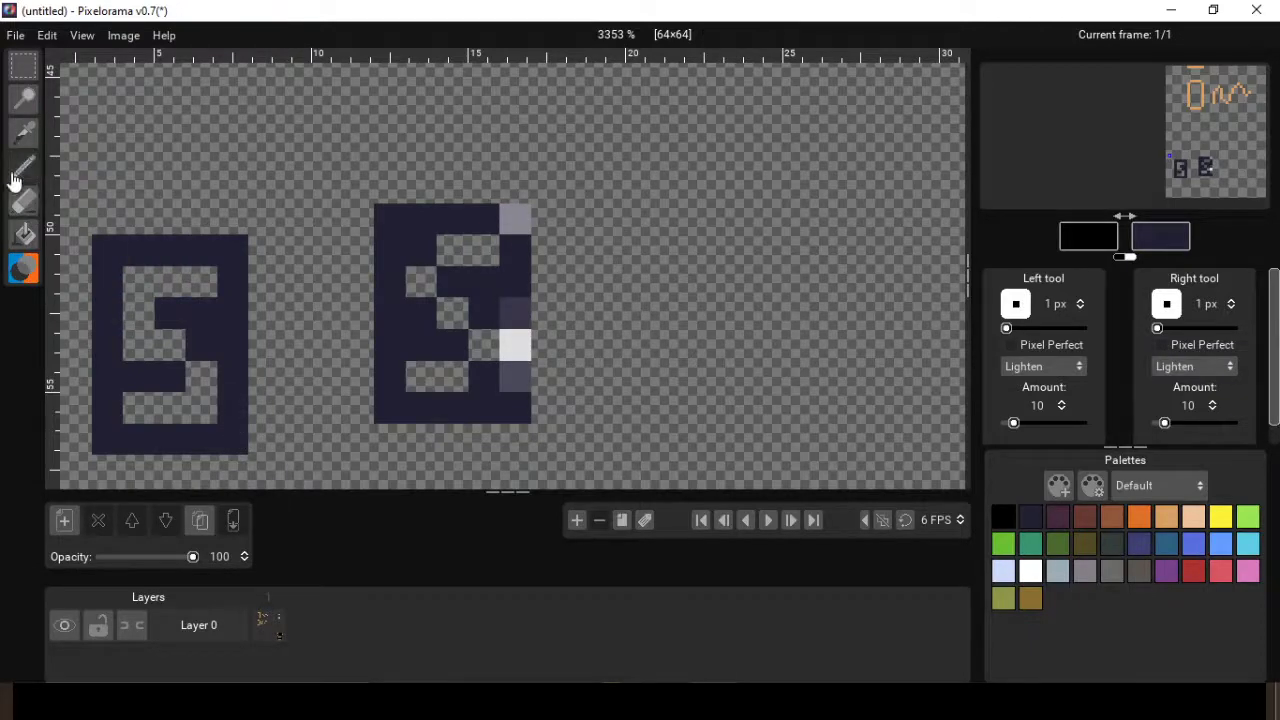
Step: Try to cover the lightened right edge of the right rectangle in black with the Pencil
left_click(24, 166)
left_click(515, 219)
left_click_drag(517, 257, 516, 380)
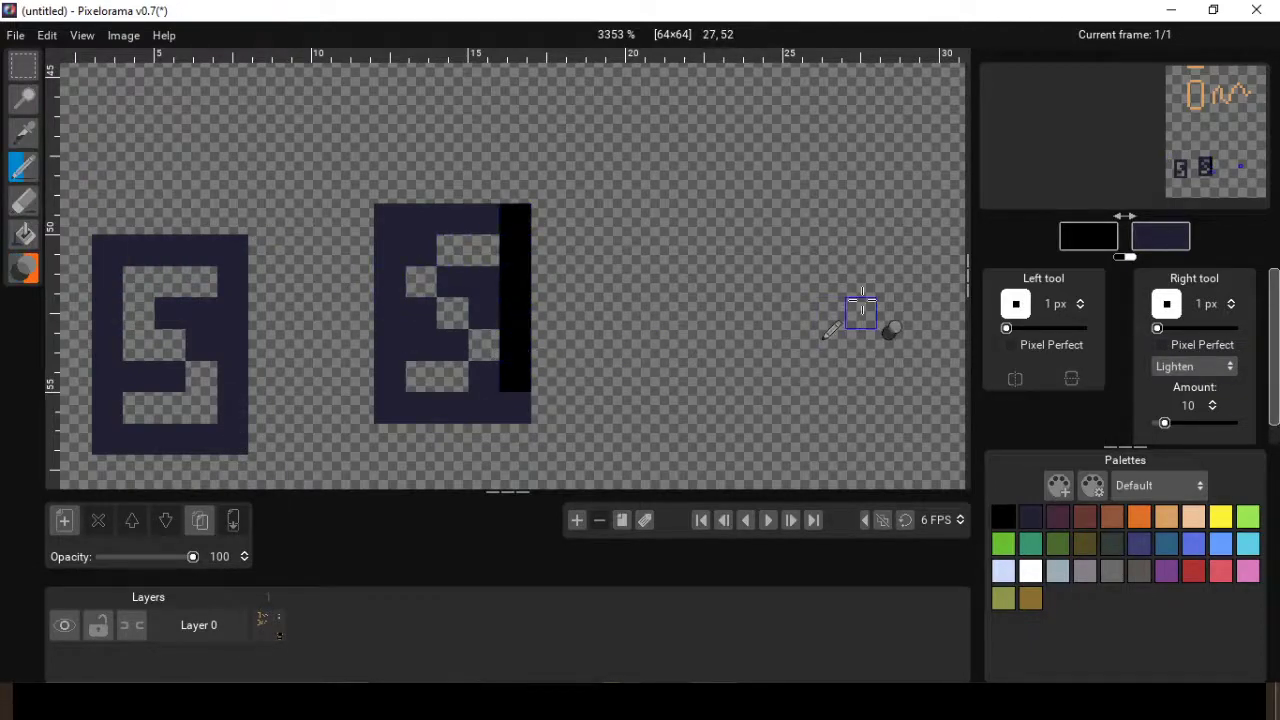
key("ctrl+z")
key("ctrl+z")
Step: Swap the two colors, repaint the right rectangle's right edge navy, and set Bucket as the right tool
key("x")
left_click_drag(515, 215, 517, 392)
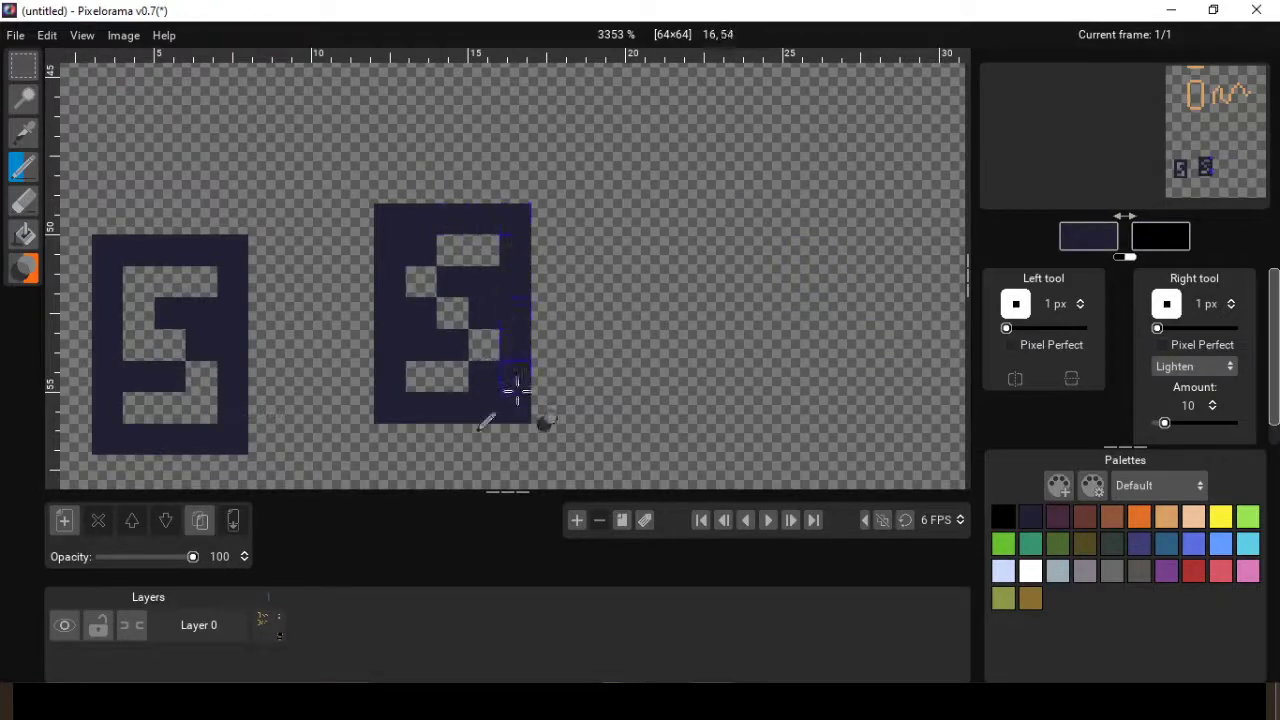
right_click(27, 238)
scroll(258, 298, "down", 5)
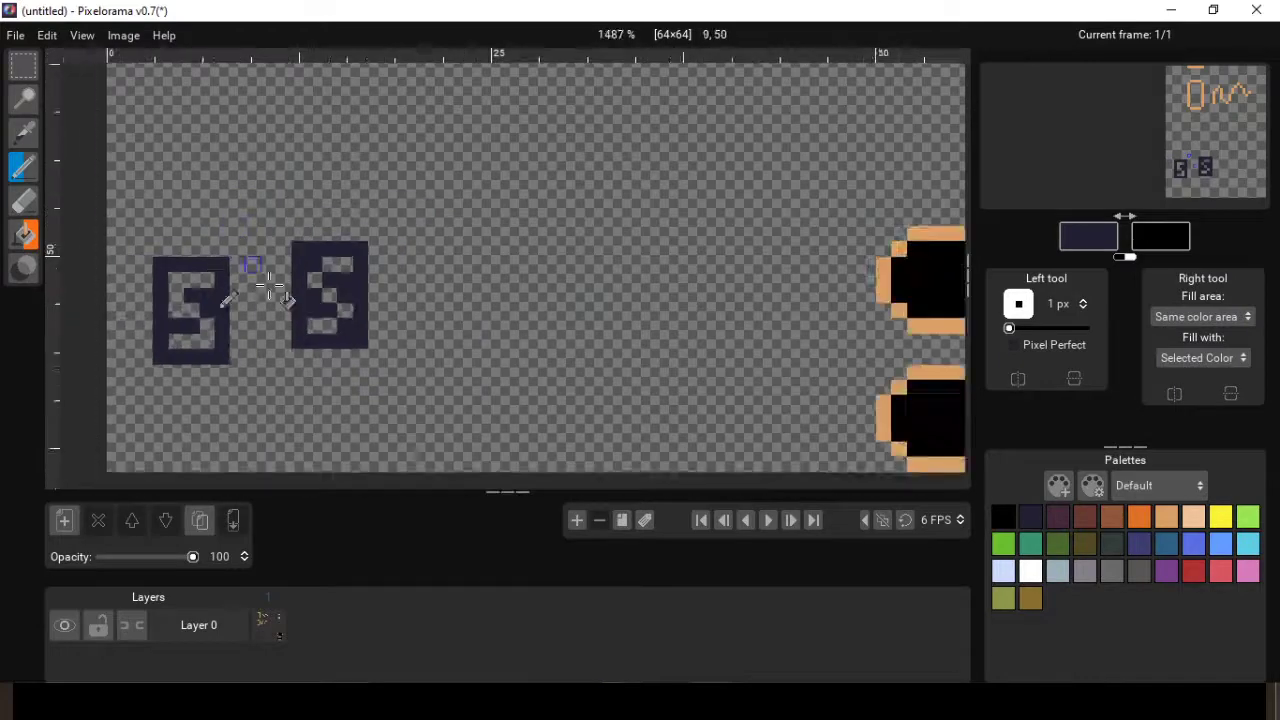
scroll(258, 298, "up", 4)
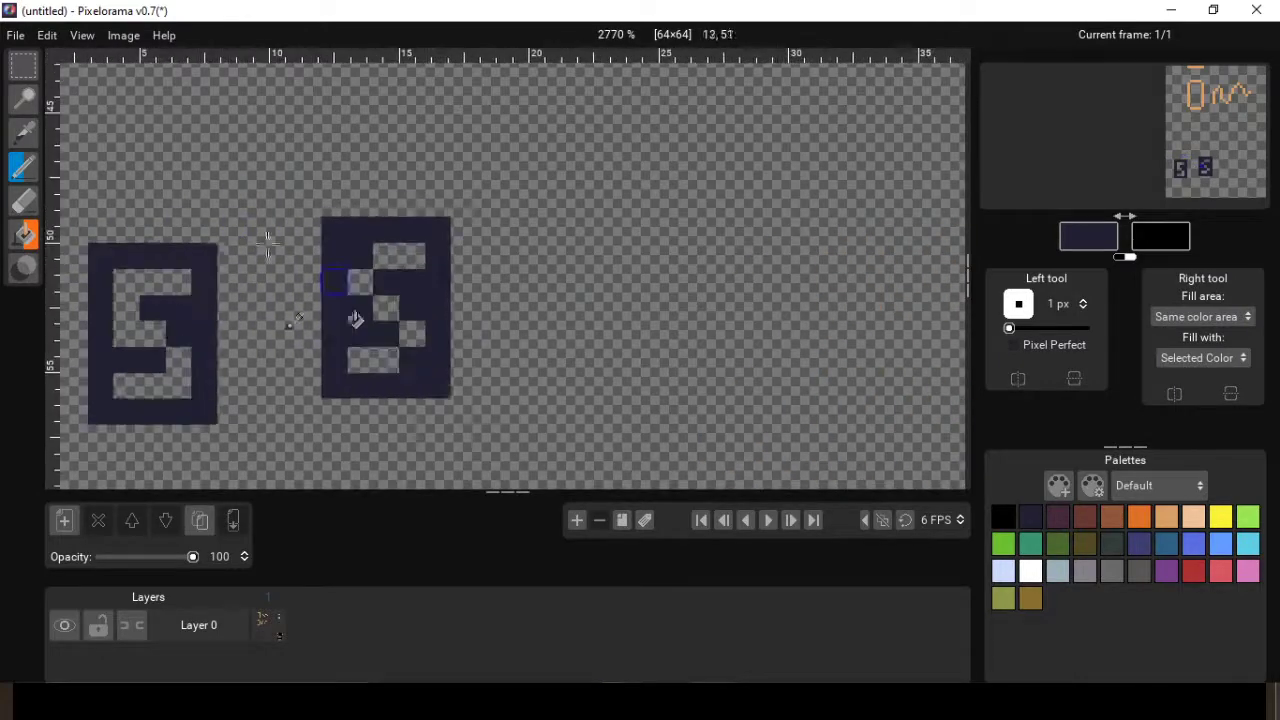
Step: Pick the tan outline color of the upper black oval as the left color with the Color Picker
left_click(25, 133)
scroll(349, 286, "down", 3)
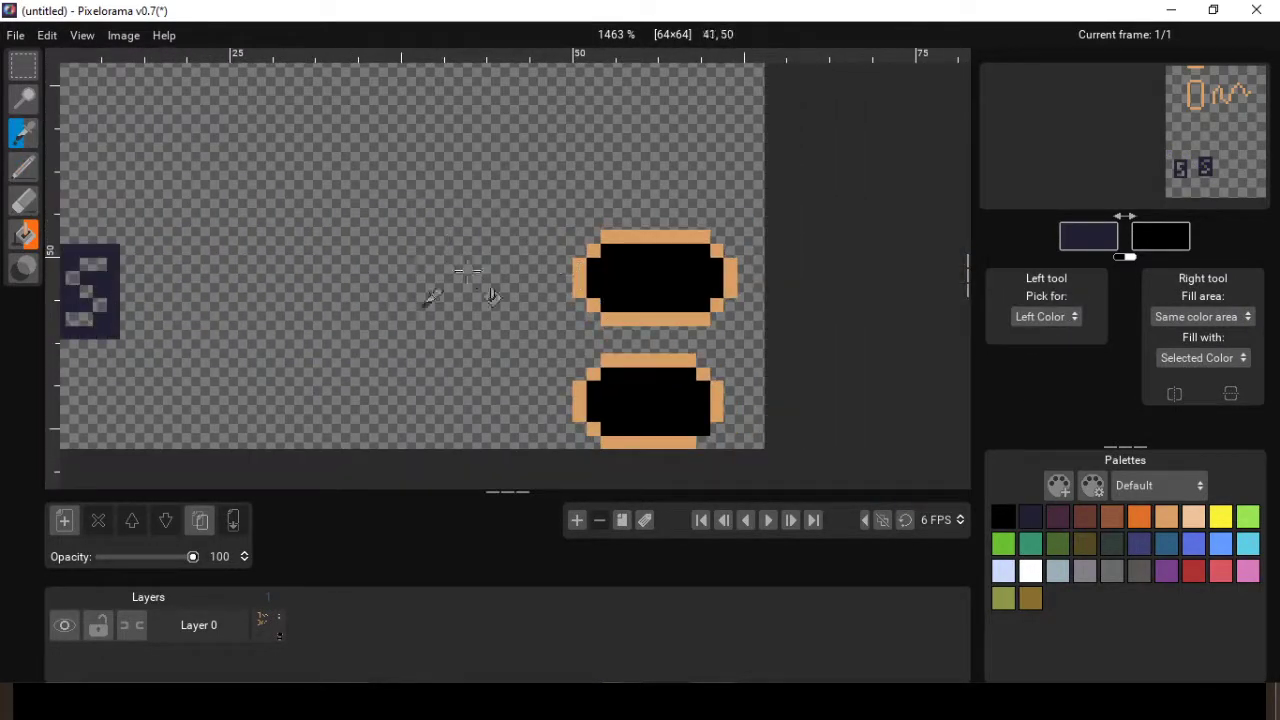
scroll(467, 271, "down", 1)
left_click(567, 295)
scroll(359, 323, "up", 3)
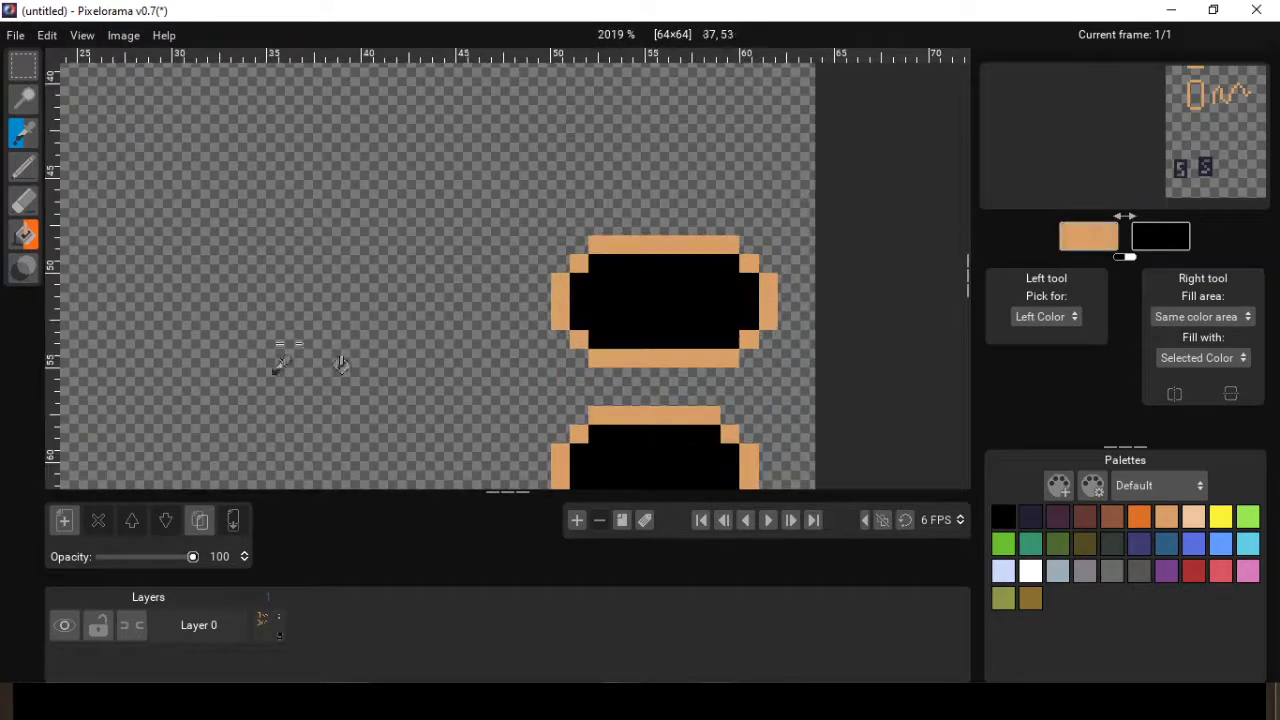
Step: Draw a freehand tan scribble with the 1 px Pencil between the navy rectangles and the black ovals
left_click(25, 167)
left_click_drag(180, 204, 262, 455)
mouse_move(320, 205)
left_mouse_down()
mouse_move(330, 225)
mouse_move(543, 175)
mouse_move(250, 180)
left_mouse_up()
scroll(88, 232, "down", 4)
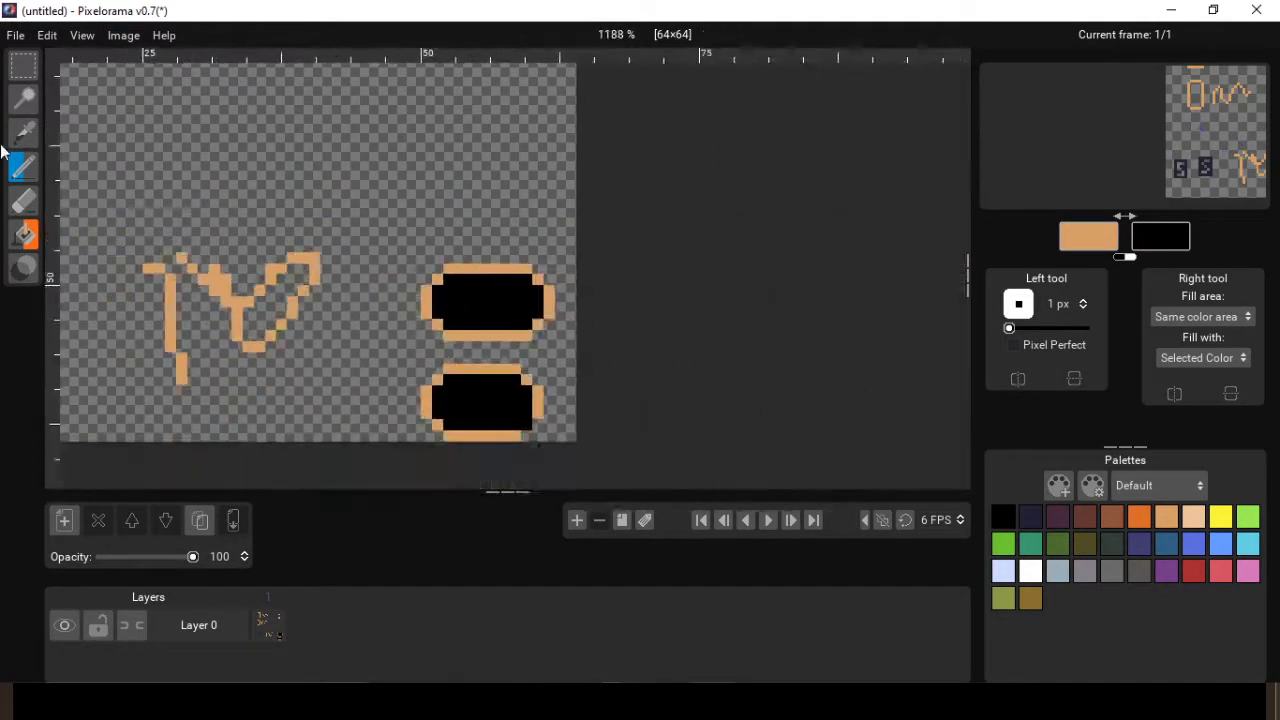
Step: Switch the left tool back to the Color Picker
key("o")
scroll(525, 410, "left", 5)
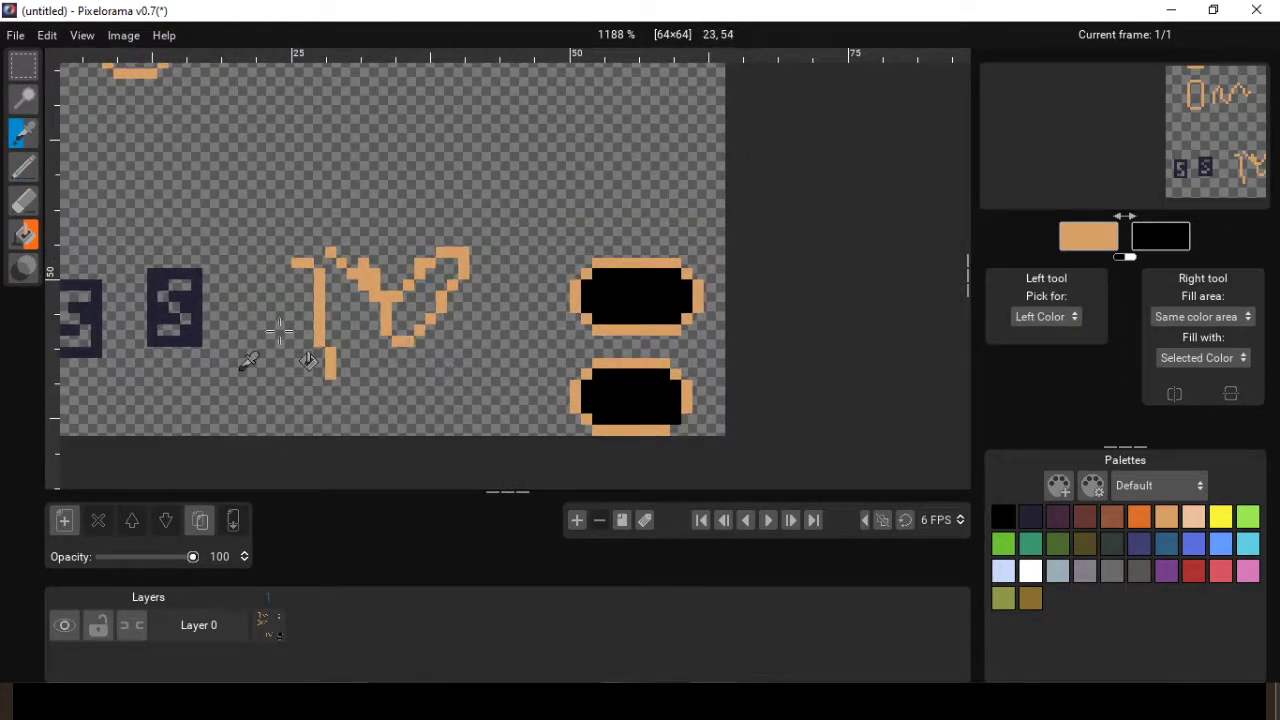
scroll(272, 331, "up", 3)
scroll(272, 331, "left", 2)
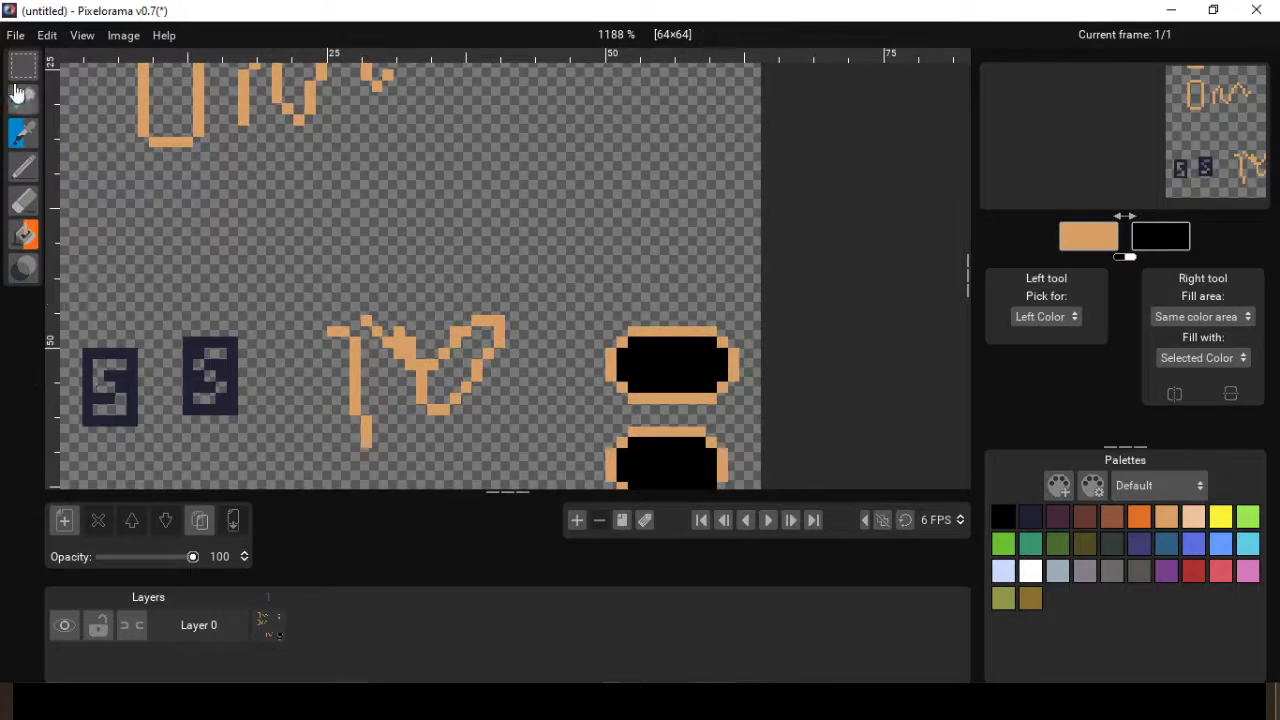
Step: Draw a straight tan Pencil line above the scribble, from about pixel 16,40 up to pixel 54,32
left_click(26, 168)
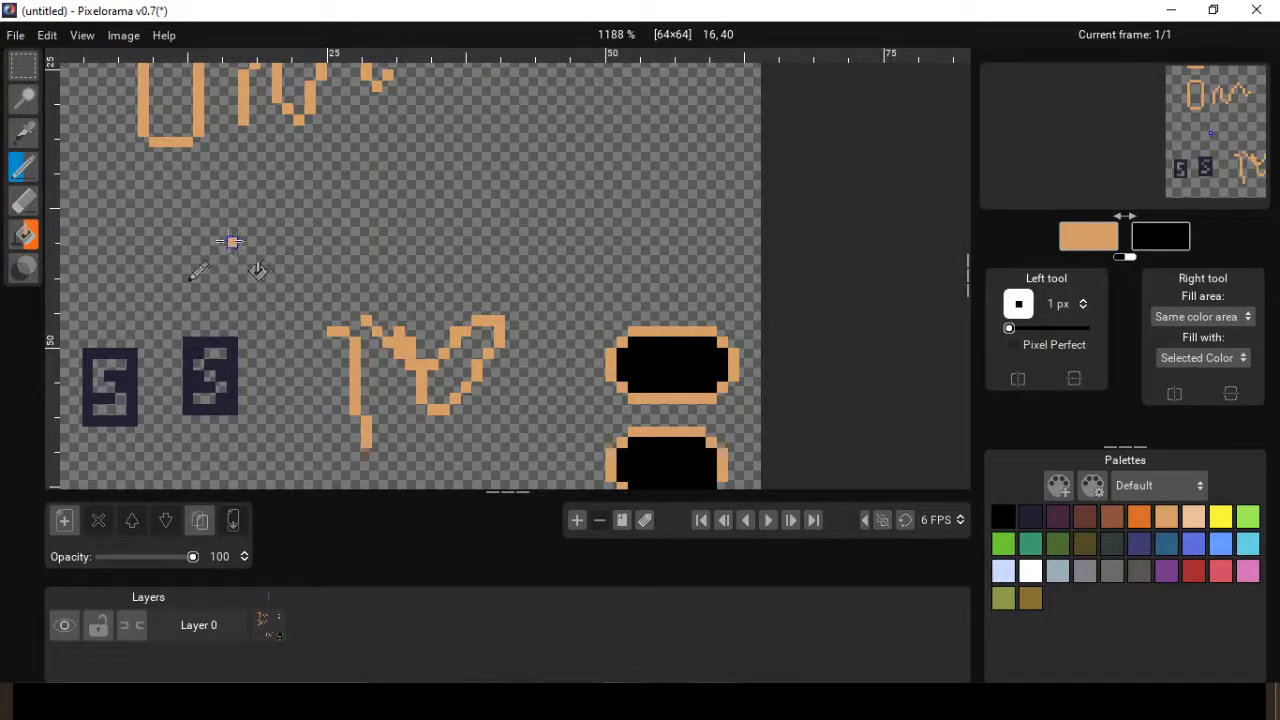
key("shift")
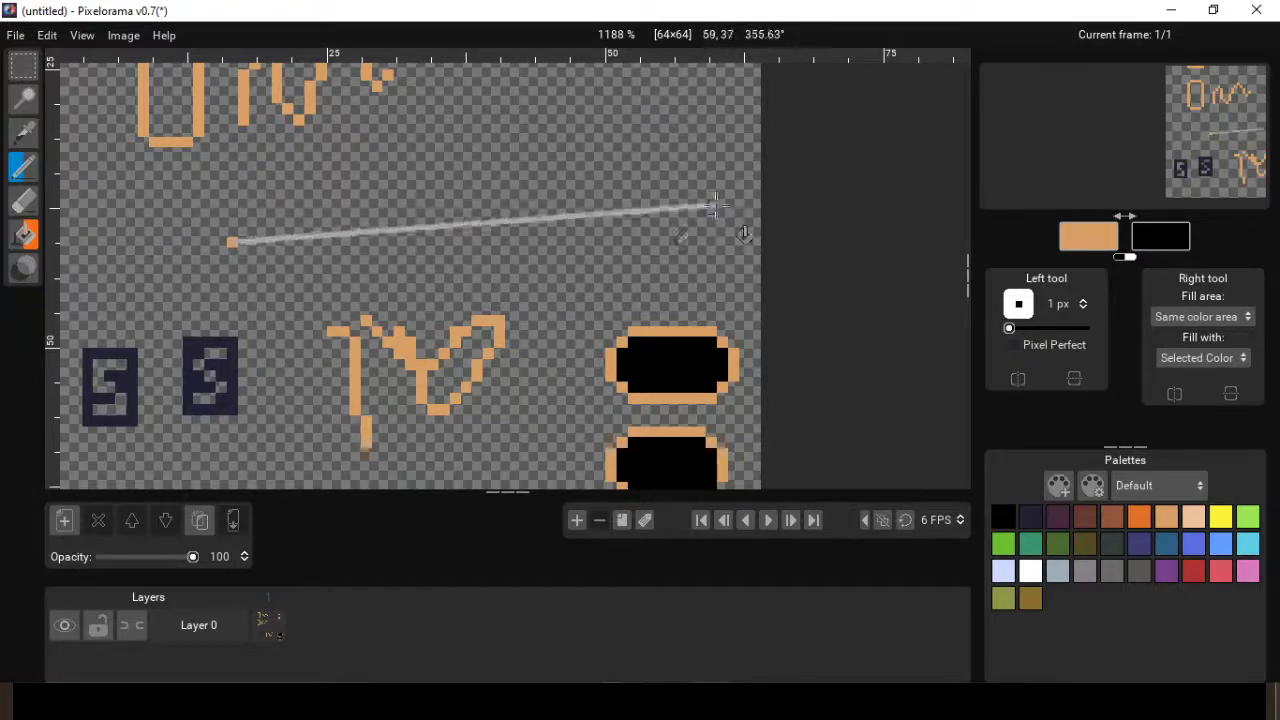
left_click(654, 150)
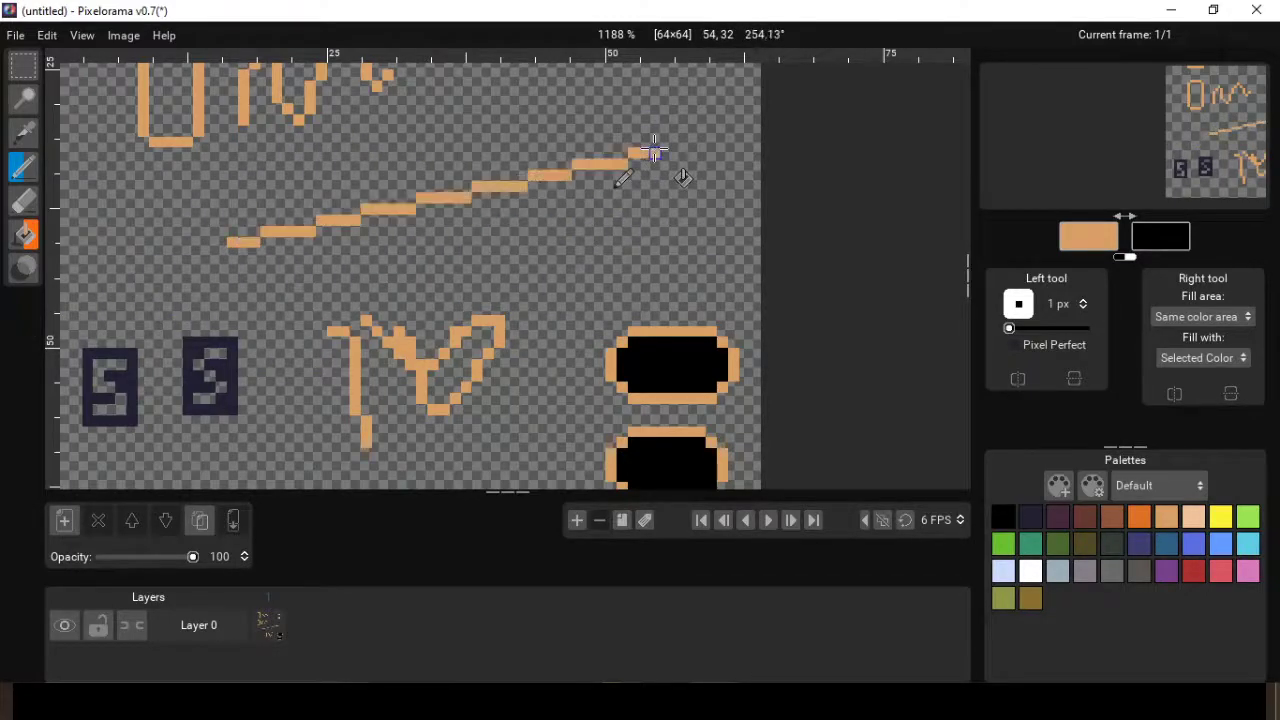
Step: Draw a second straight tan line below the first and continue it with connected zigzag segments beside the black ovals
left_click(232, 276)
left_click(654, 232, "shift")
left_click(535, 418, "shift")
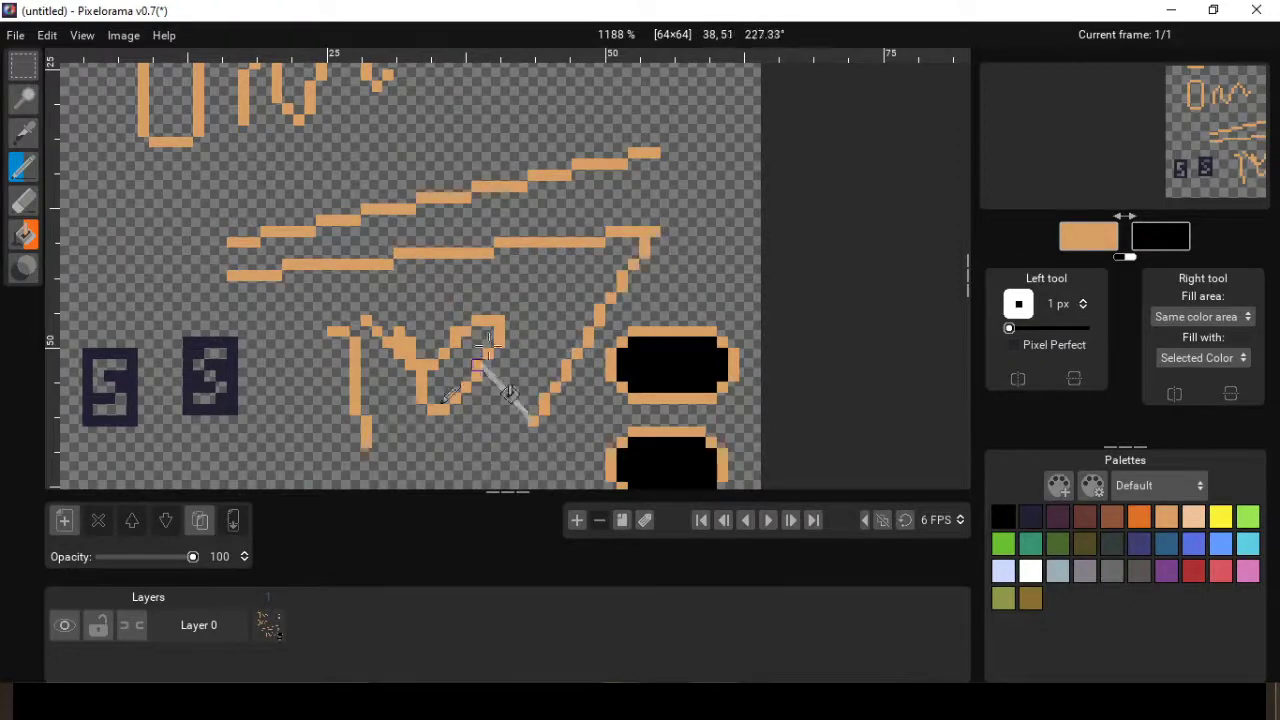
left_click(520, 296, "shift")
left_click(643, 236, "shift")
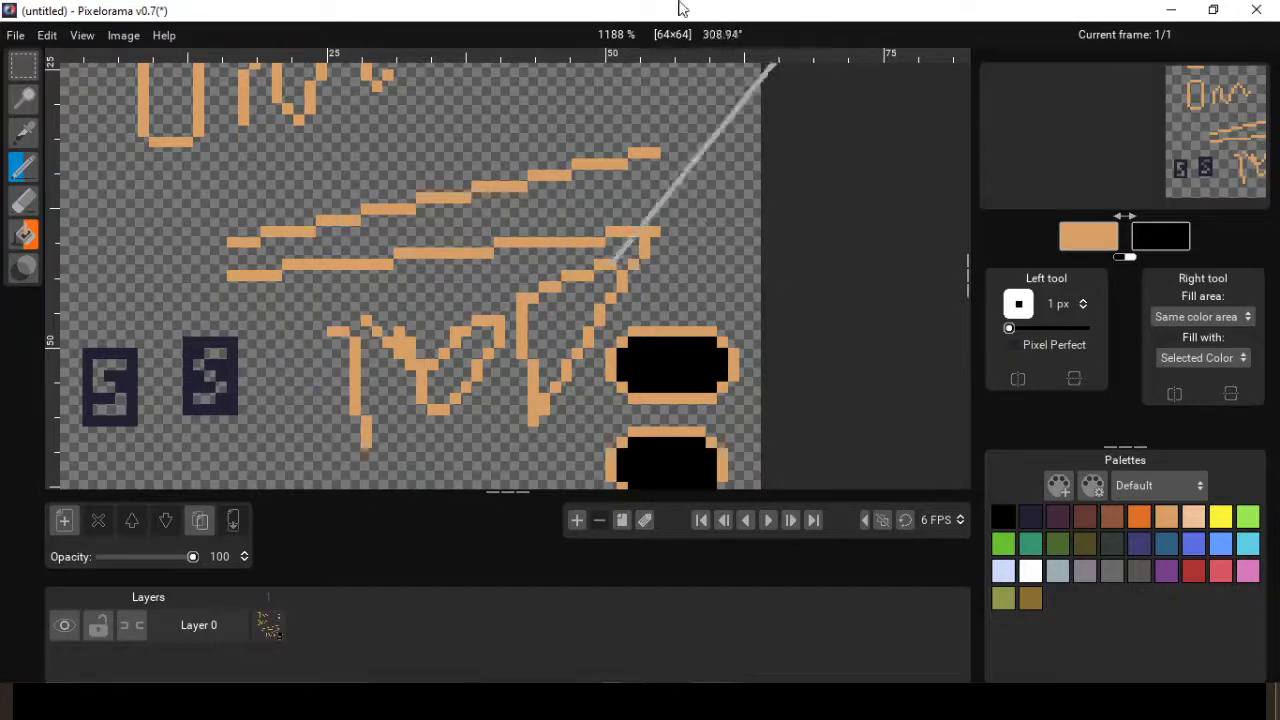
Step: Extend the chain of straight tan Pencil lines back and forth across the scribble and the right navy rectangle
left_click(236, 336, "shift")
left_click(288, 420, "shift")
left_click(396, 338, "shift")
left_click(404, 212, "shift")
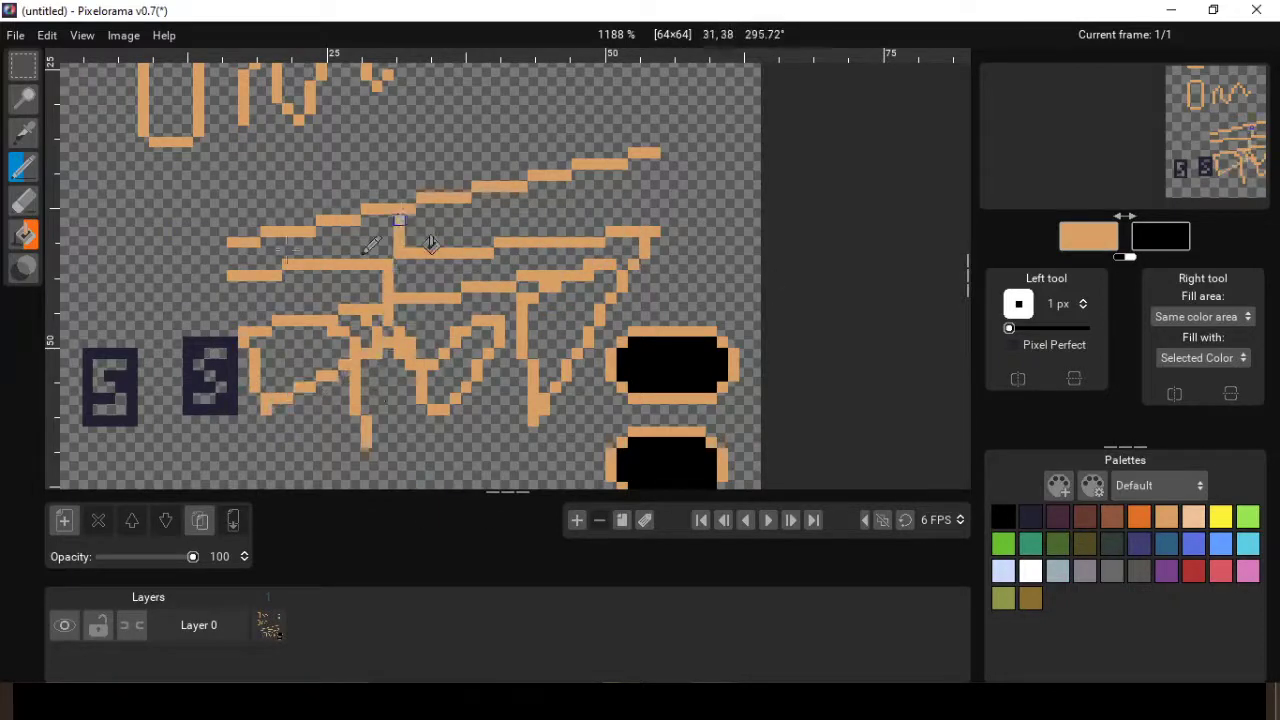
left_click(162, 290, "shift")
left_click(248, 382, "shift")
left_click(350, 350, "shift")
left_click(490, 88, "shift")
left_click(543, 175, "shift")
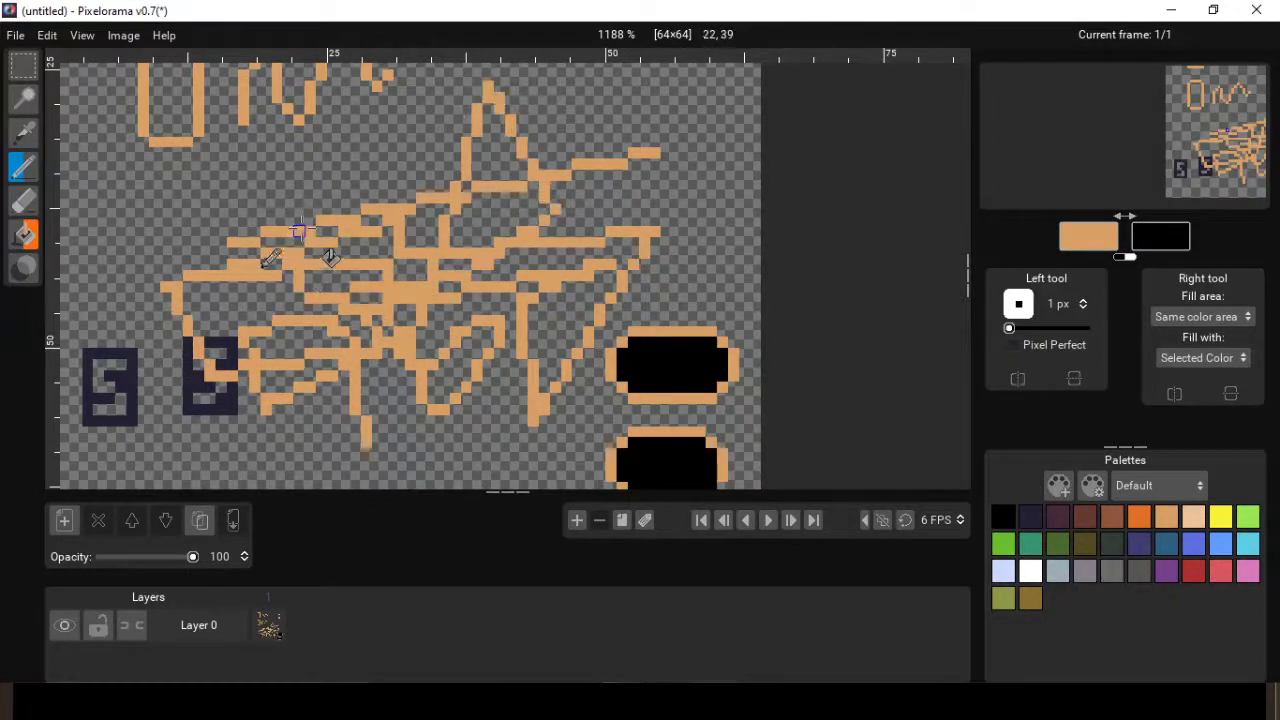
Step: Draw a long straight tan line rising from the tangle of lines to a peak in the canvas's upper area
scroll(291, 231, "down", 2)
scroll(291, 230, "up", 3)
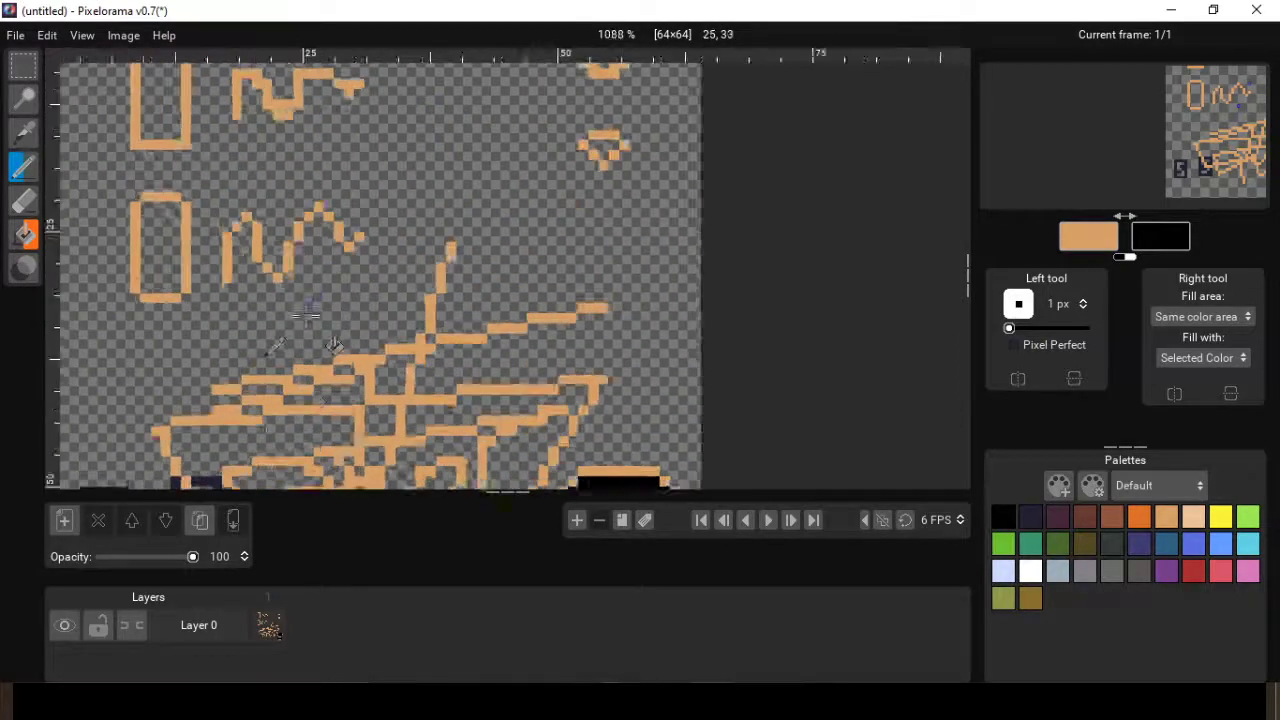
left_click(314, 298, "shift")
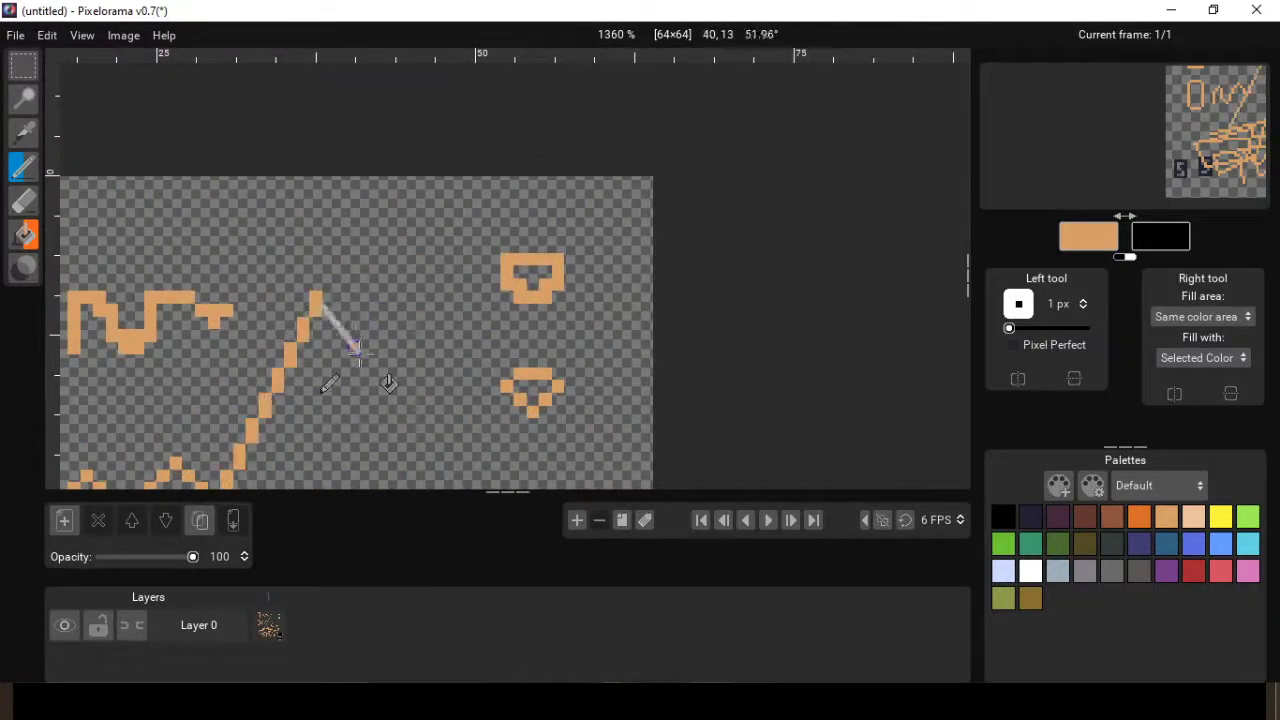
Step: Draw a tall closed tan outline from straight Pencil lines, between the peak and the small skull-like shape
left_click(405, 372, "shift")
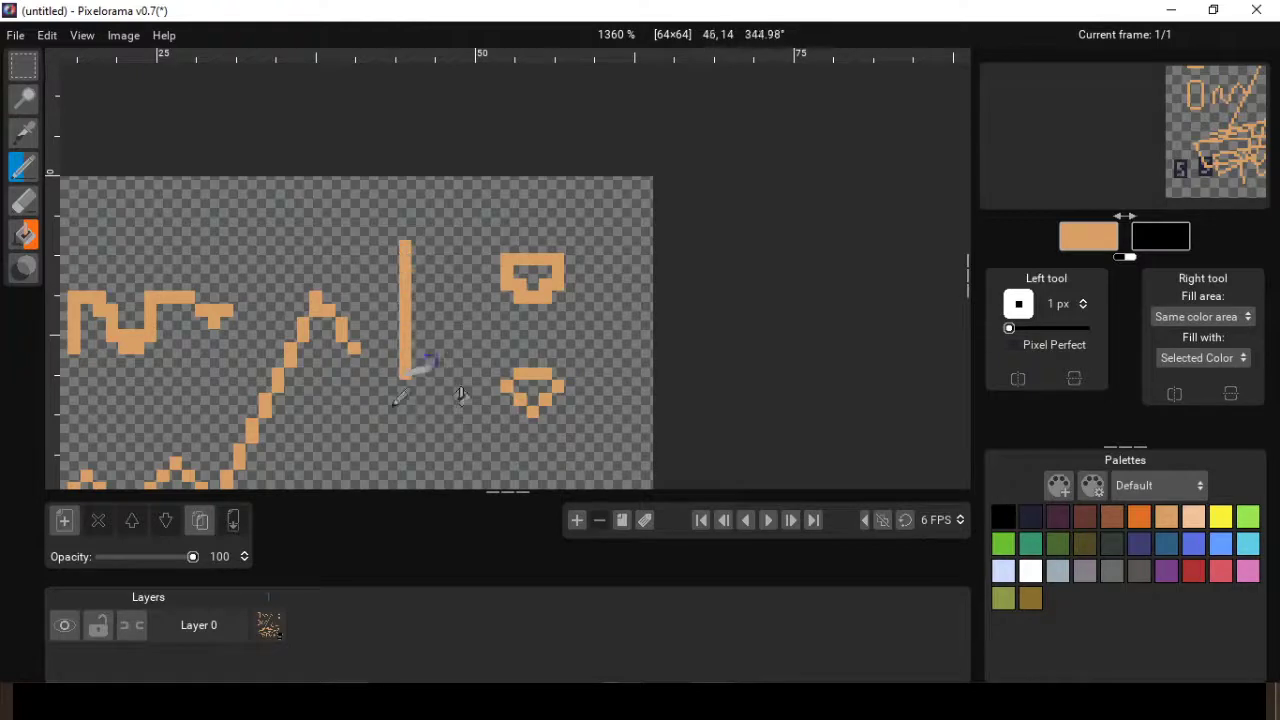
left_click(457, 361, "shift")
left_click(456, 244, "shift")
left_click(404, 246, "shift")
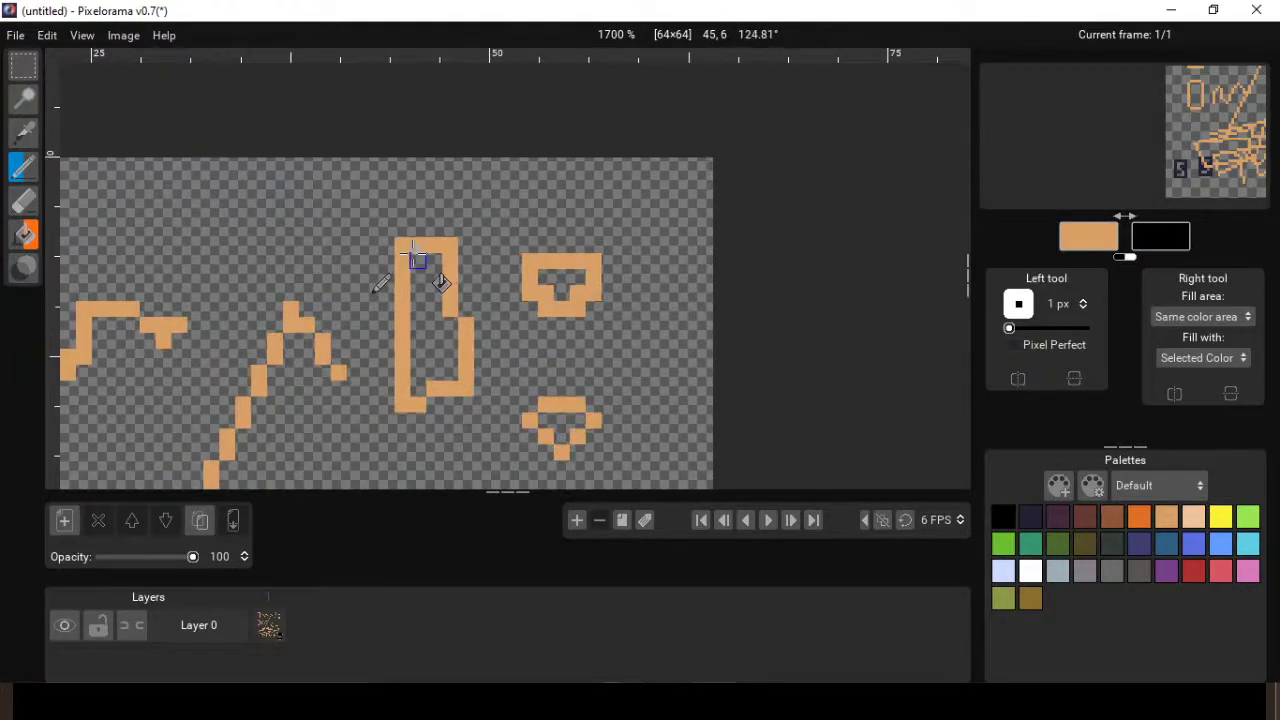
Step: Add a second outer wall to the tall tan outline, extending its top edge and running down to its base
scroll(406, 248, "up", 1)
left_click(482, 245, "shift")
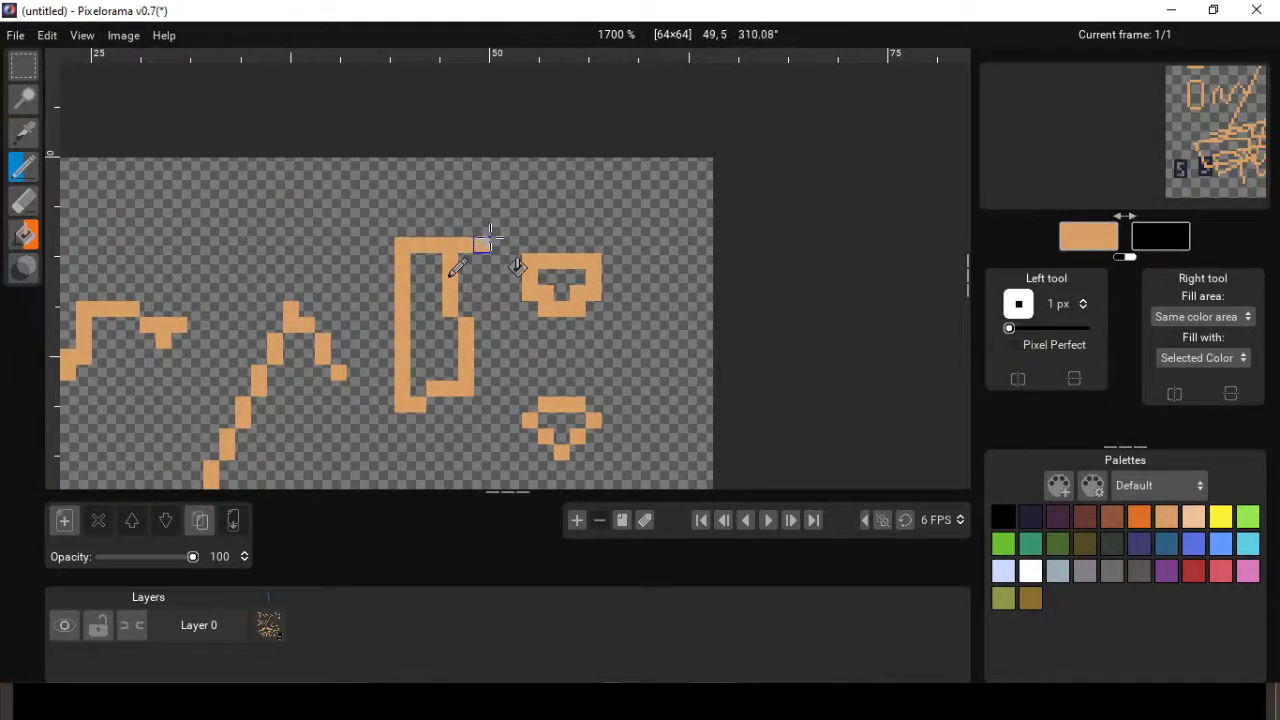
left_click(499, 347, "shift")
left_click(491, 407, "shift")
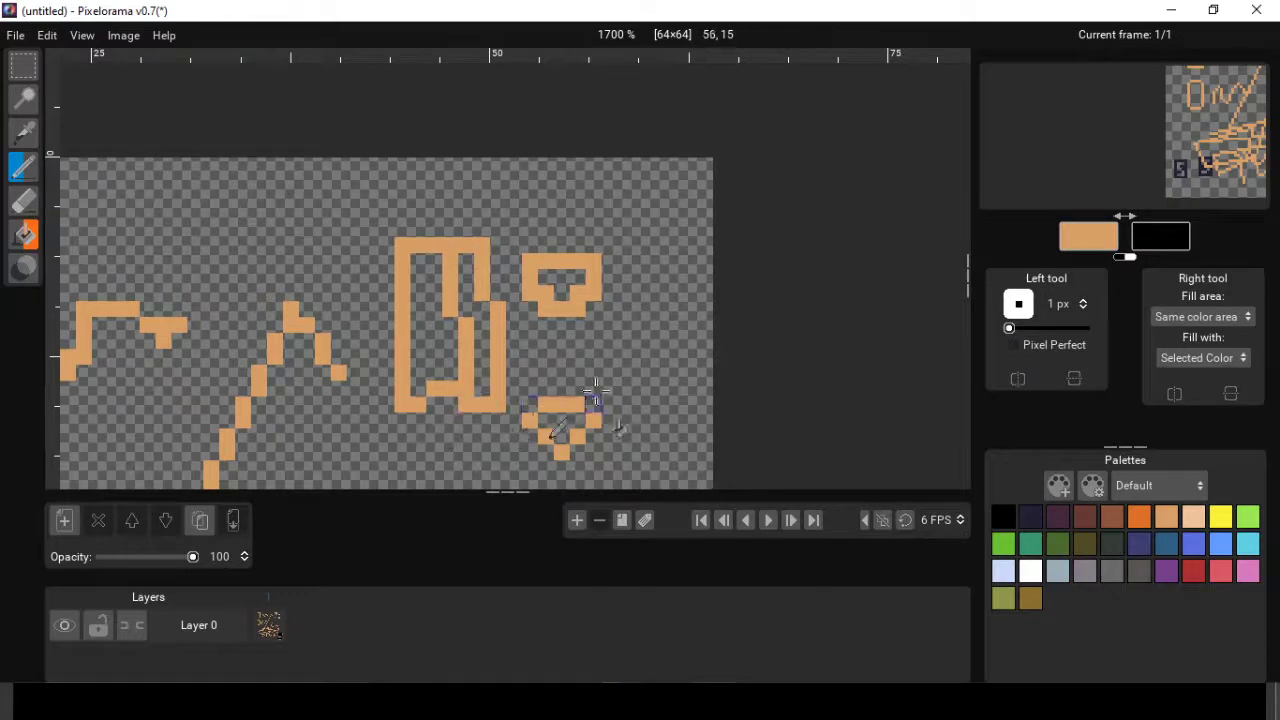
Step: Paint the narrow channel inside the tall tan outline navy with the Pencil, and start coloring its left compartment navy
scroll(460, 395, "down", 2)
scroll(494, 323, "up", 1)
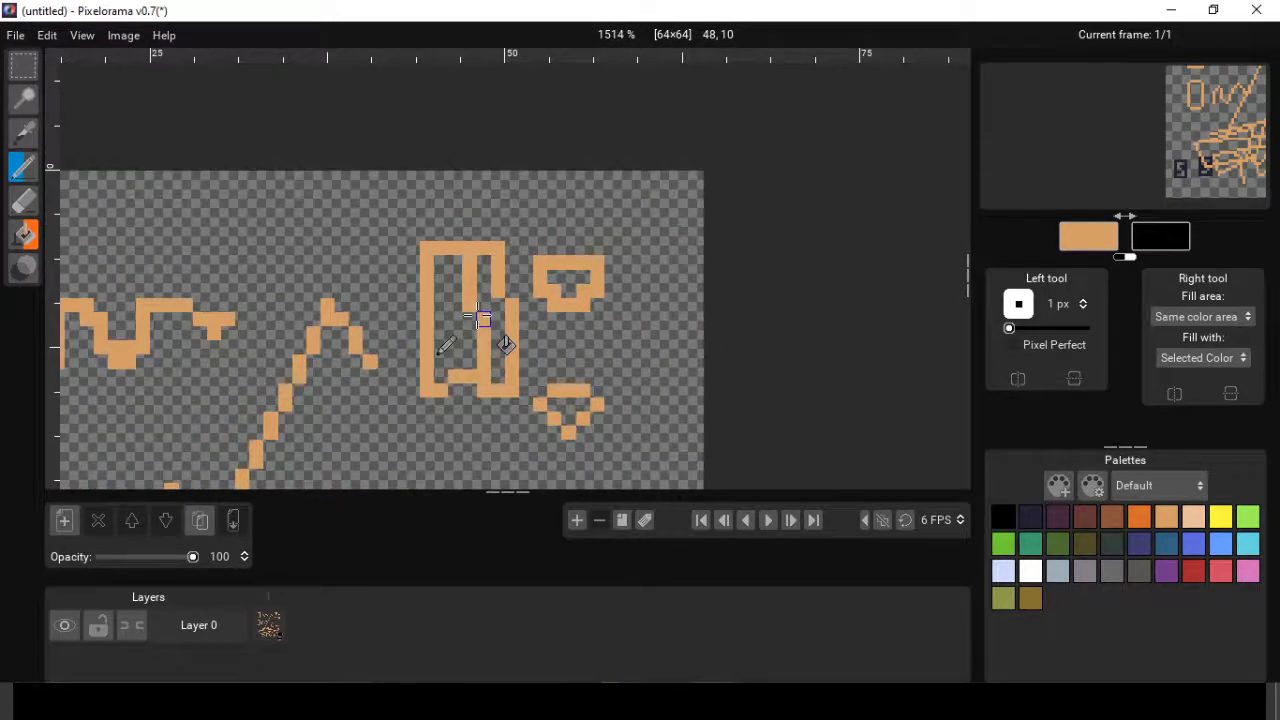
scroll(529, 329, "up", 3)
left_click(1040, 516)
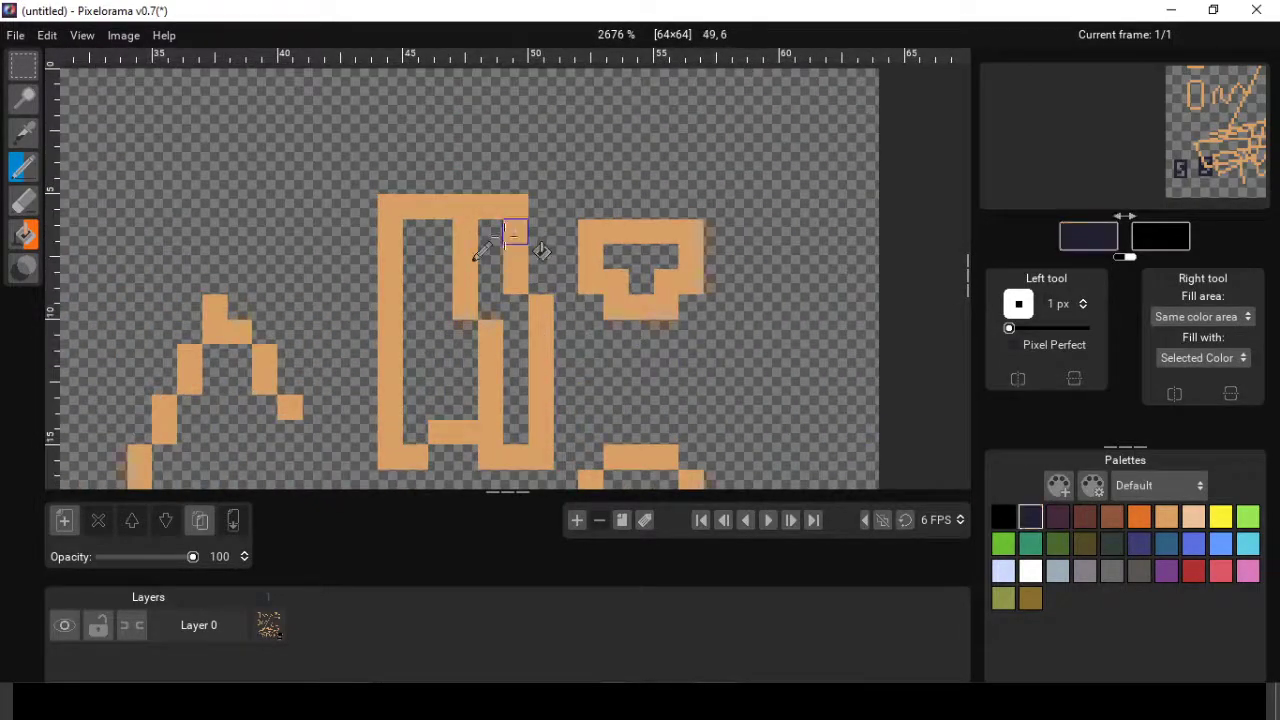
left_click_drag(490, 230, 509, 298)
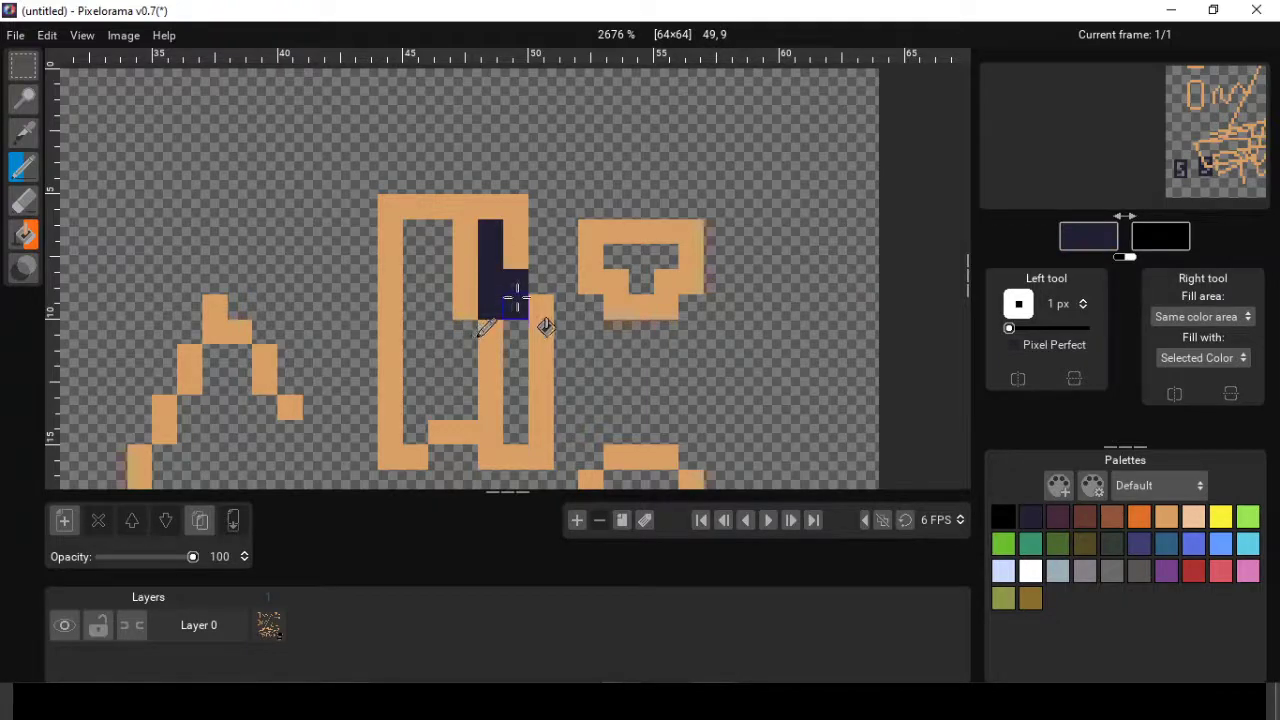
key("ctrl+z")
key("ctrl+z")
mouse_move(490, 230)
left_mouse_down()
mouse_move(488, 300)
mouse_move(511, 310)
mouse_move(515, 435)
left_mouse_up()
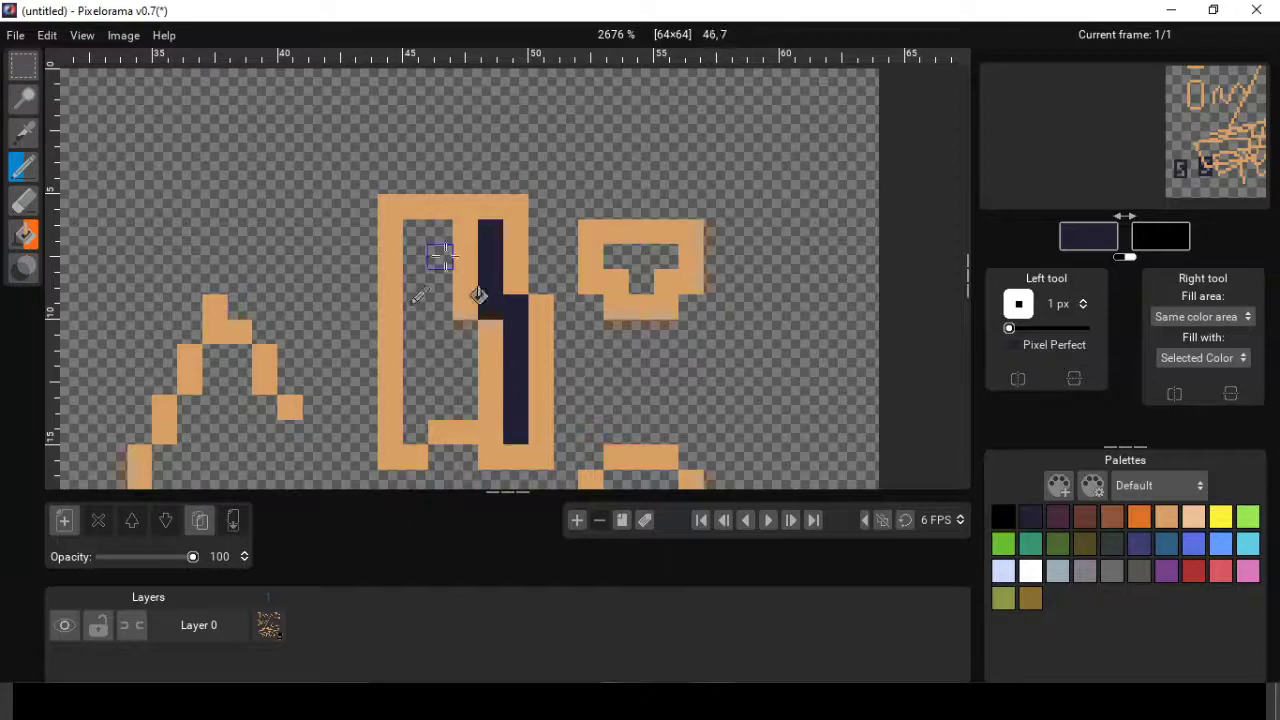
mouse_move(414, 231)
left_mouse_down()
mouse_move(417, 430)
mouse_move(458, 407)
left_mouse_up()
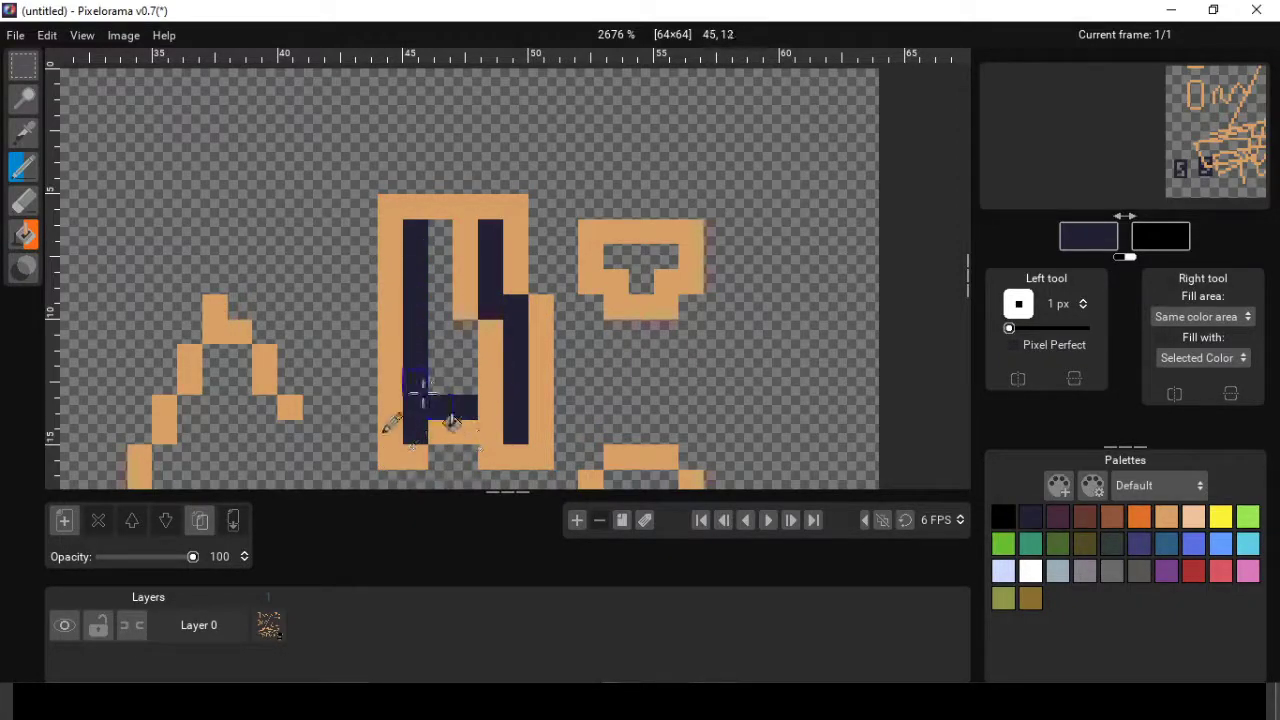